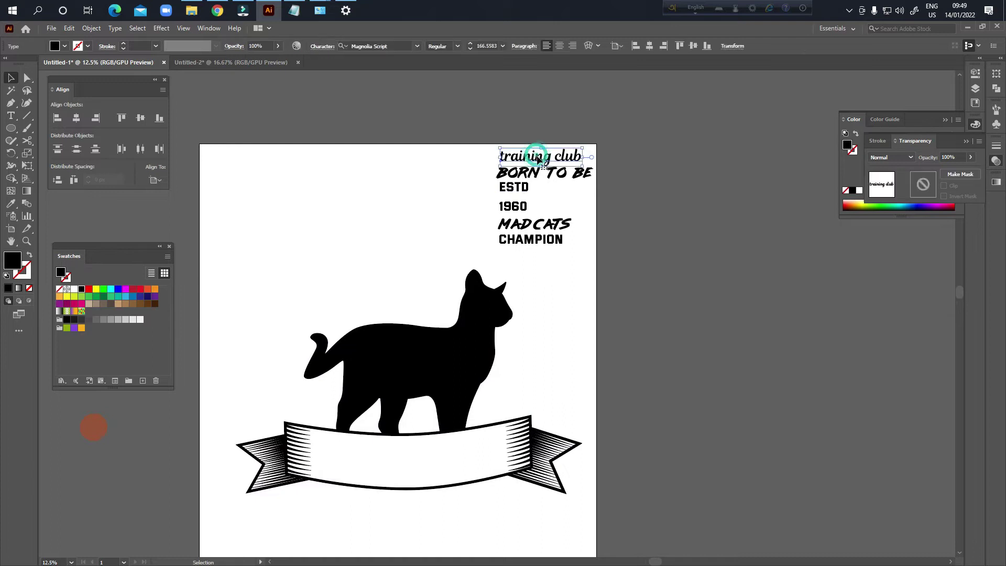
- Duplicate the whole block of text lines onto the empty canvas beside the artboard
left_click_drag(460, 144, 560, 244)
left_click_drag(531, 188, 764, 140, "alt")
left_click_drag(557, 268, 636, 245)
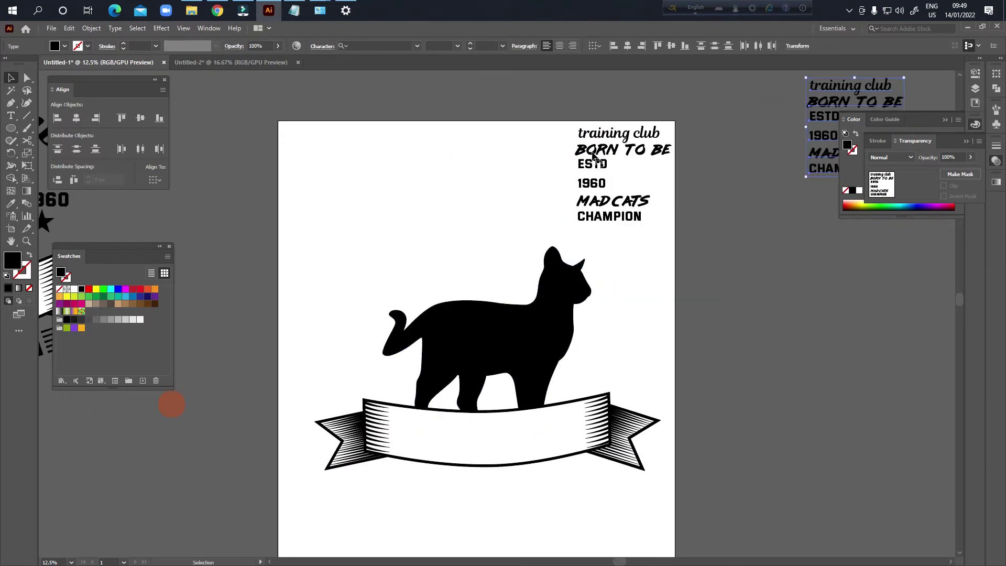
- Place the "training club" text above the cat and move the other text lines off the artboard
left_click_drag(624, 135, 482, 228)
left_click_drag(553, 131, 650, 234)
left_click_drag(596, 181, 791, 306)
left_click_drag(636, 315, 562, 304)
- Enlarge the "training club" text above the cat to a font size of about 407
left_click(419, 218)
left_click_drag(447, 218, 529, 232, "alt+shift")
left_click(542, 223)
left_click(473, 225)
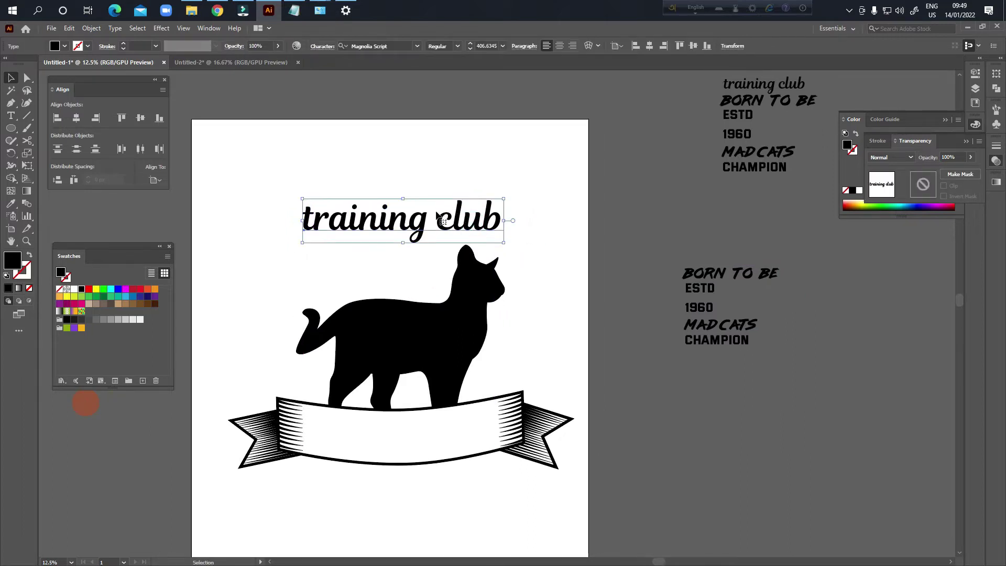
- Preview alternative fonts on the "training club" text without changing its current font
left_click_drag(382, 98, 493, 84)
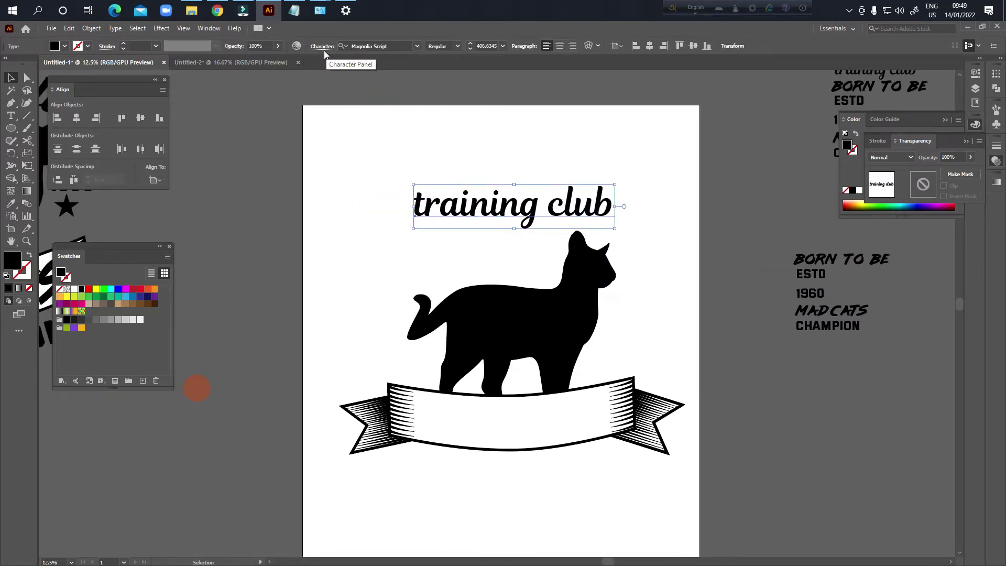
left_click(417, 47)
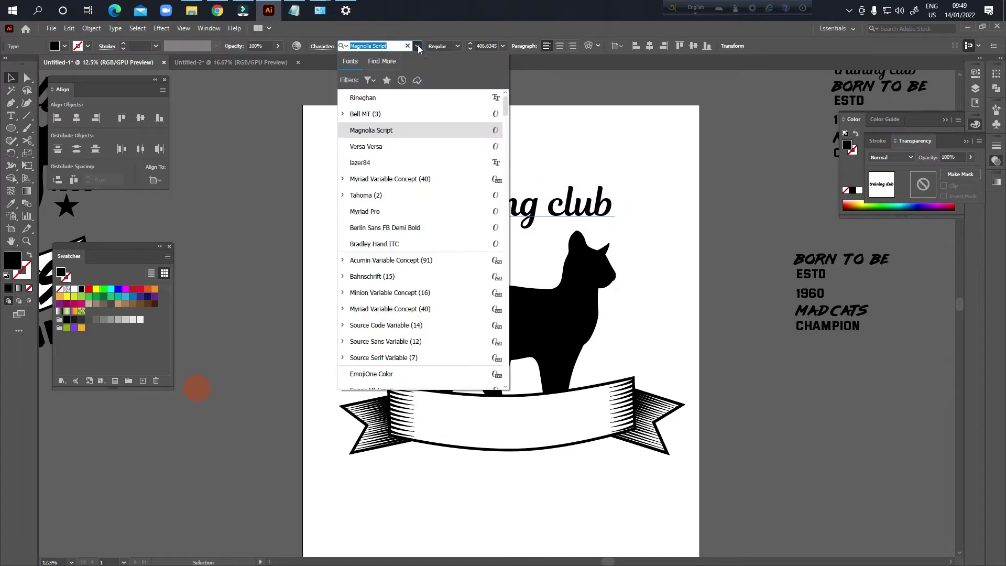
left_click(551, 151)
left_click_drag(526, 151, 620, 128)
left_click(582, 178)
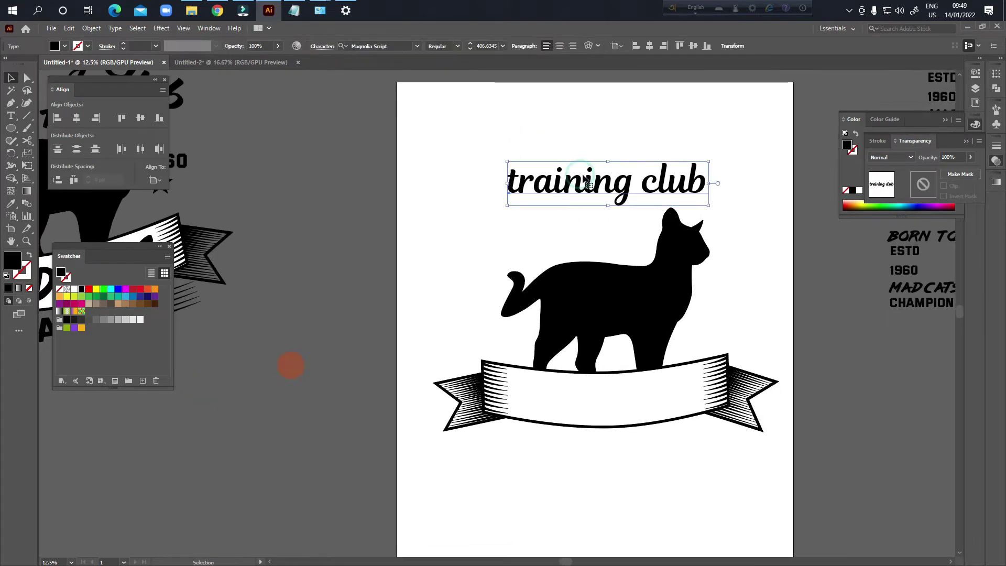
left_click(417, 46)
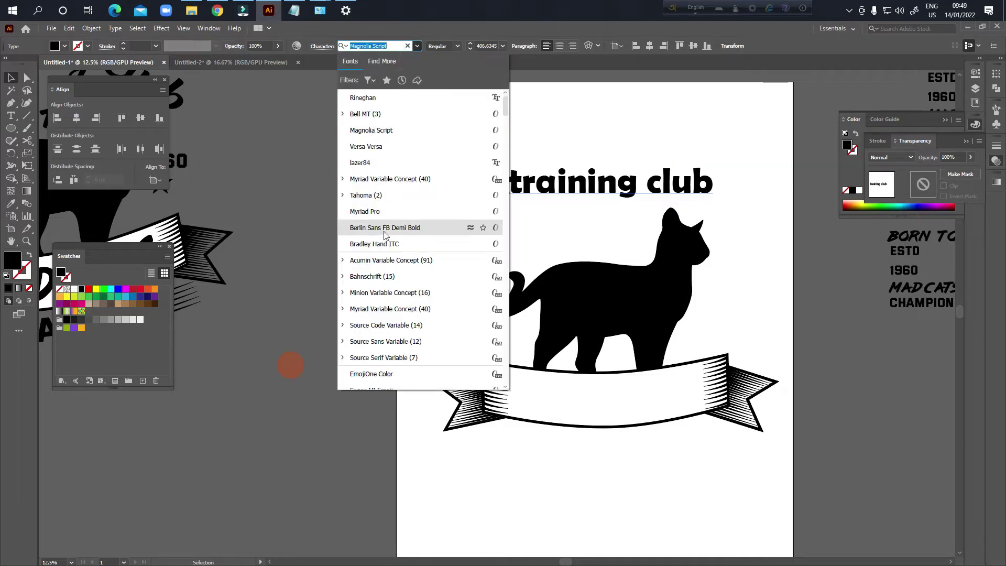
scroll(401, 147, "down", 3)
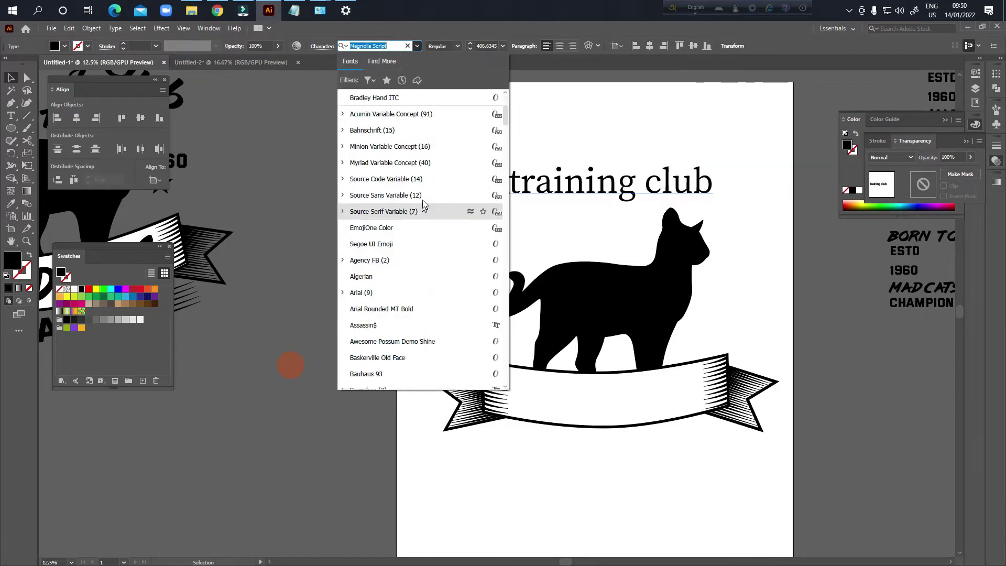
scroll(409, 262, "down", 3)
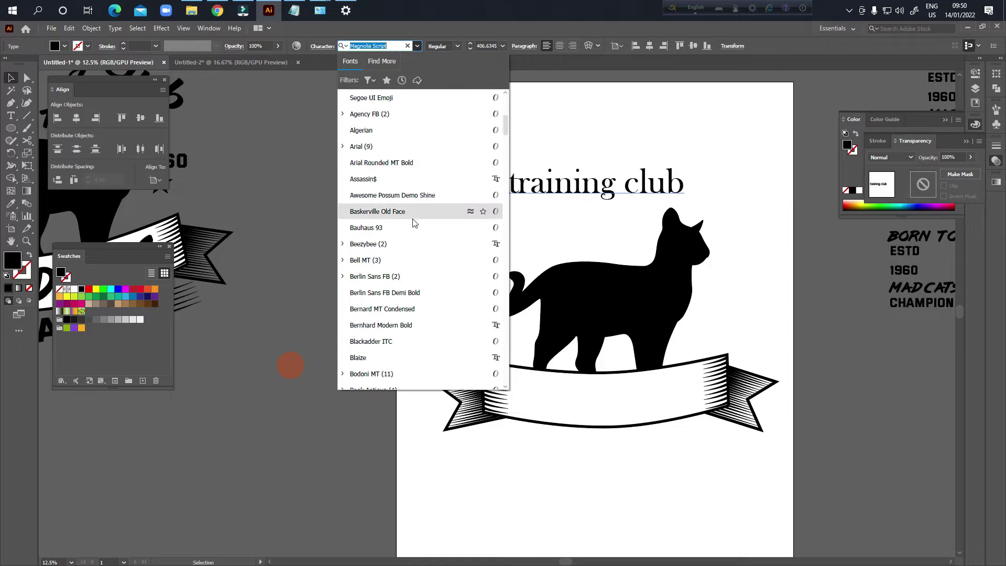
left_click(593, 103)
- Convert the "training club" text to outlines and enlarge it to about 2892 px wide above the cat
left_click_drag(290, 365, 66, 401)
right_click(395, 223)
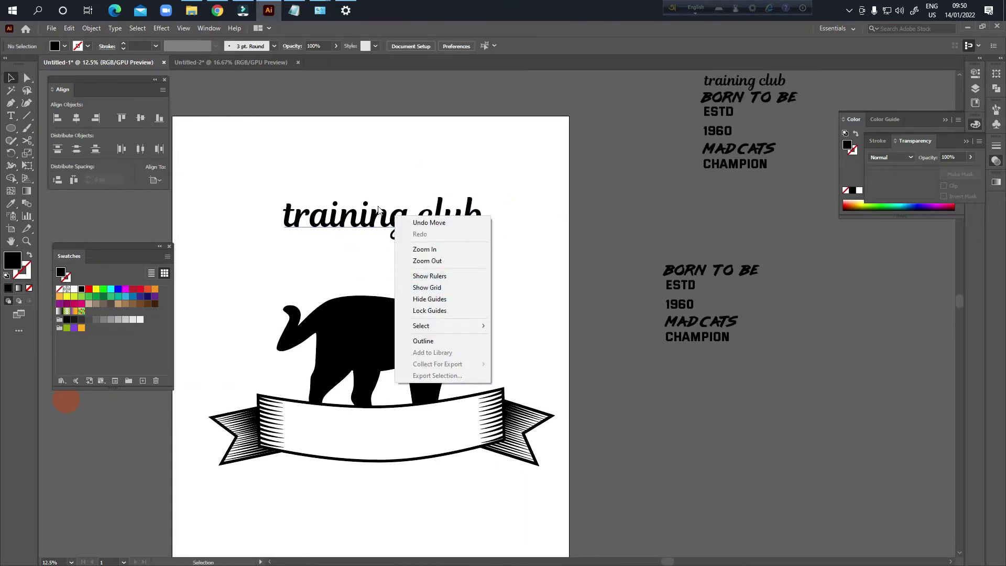
left_click(361, 153)
left_click(375, 224)
right_click(372, 222)
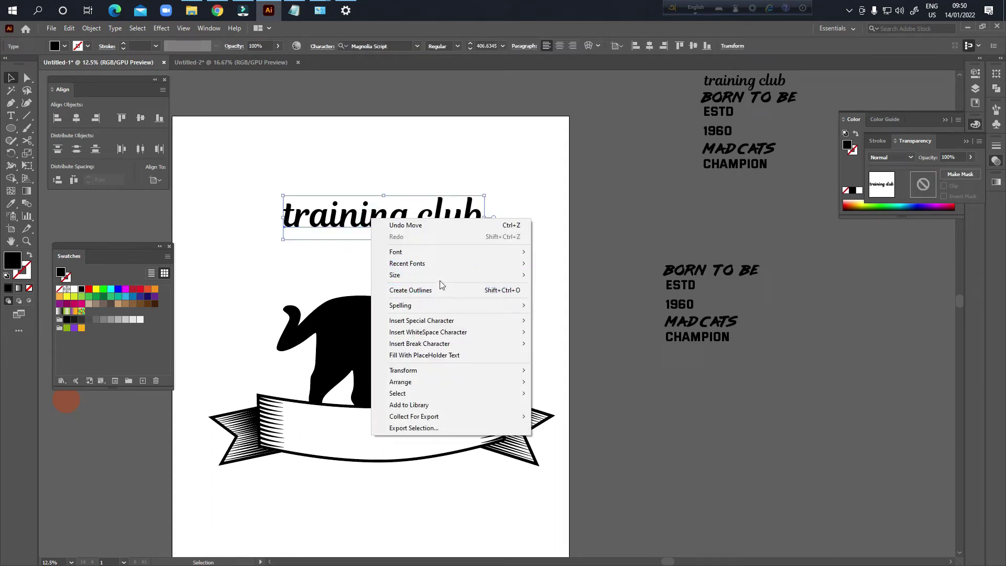
left_click(432, 291)
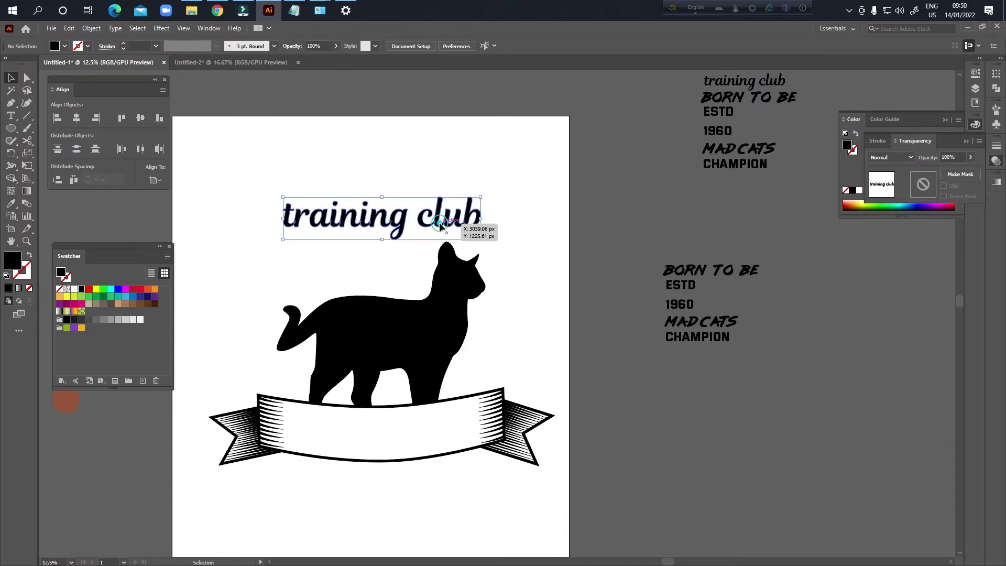
left_click_drag(481, 218, 512, 222)
left_click_drag(433, 225, 442, 227)
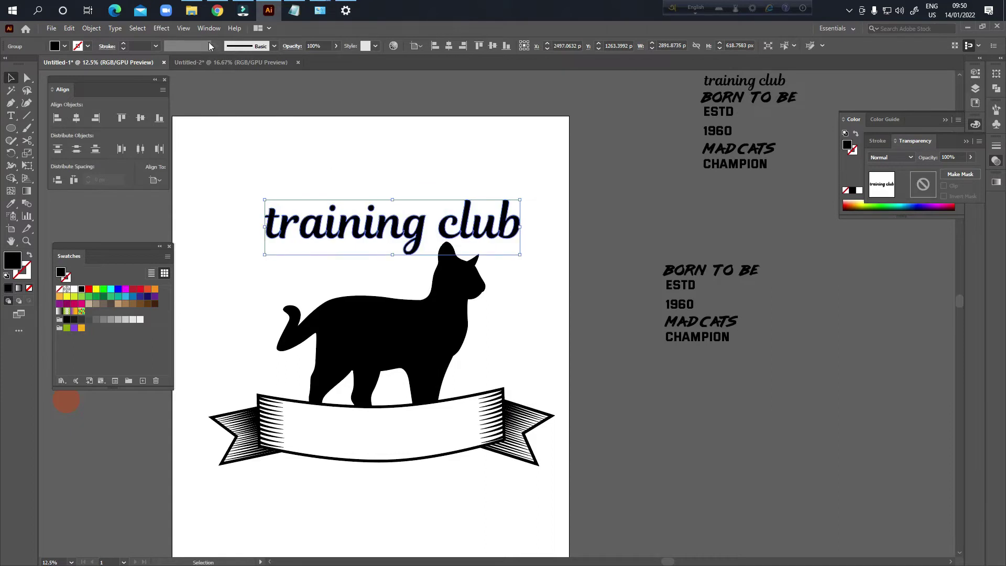
- Apply a horizontal Arc warp with a 50% bend to the outlined "training club" lettering
left_click(161, 28)
mouse_move(178, 163)
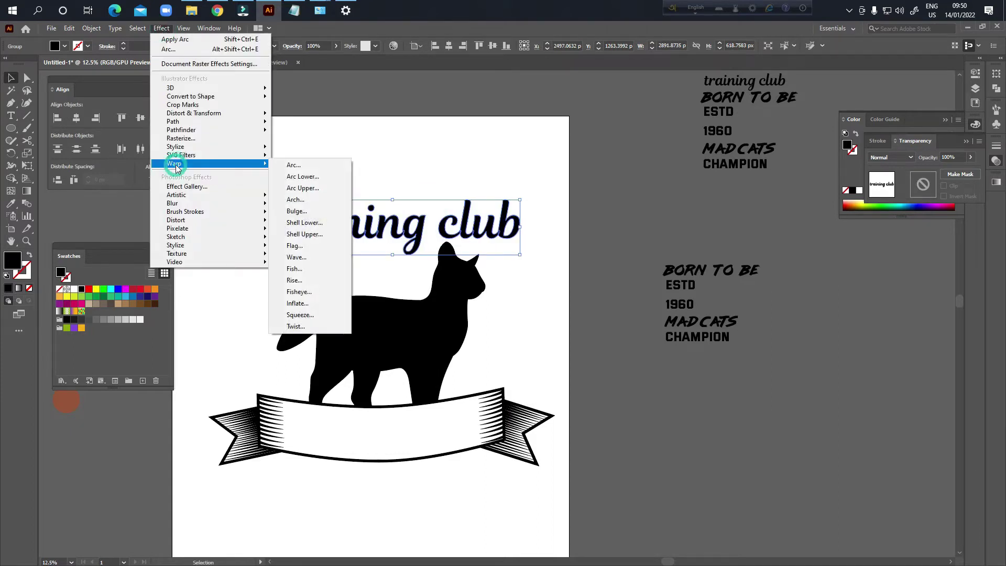
left_click(302, 167)
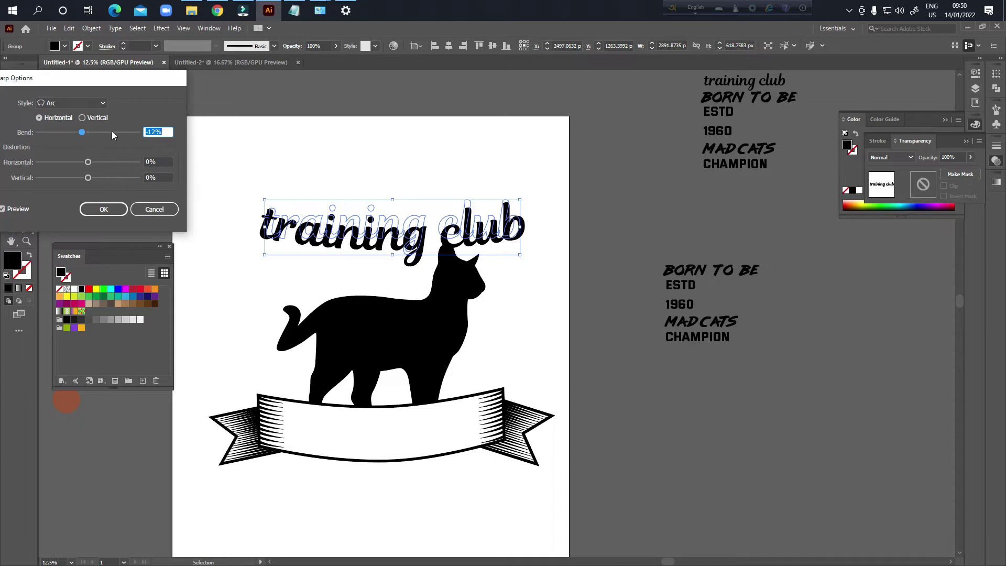
type("50")
key("Return")
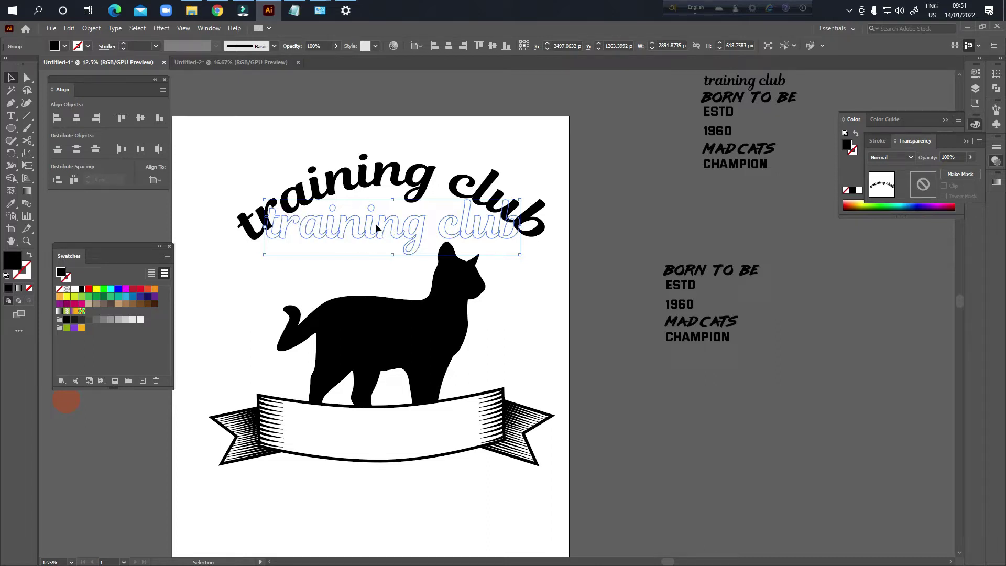
- Expand the appearance of the arched "training club" lettering and deselect it
left_click(92, 28)
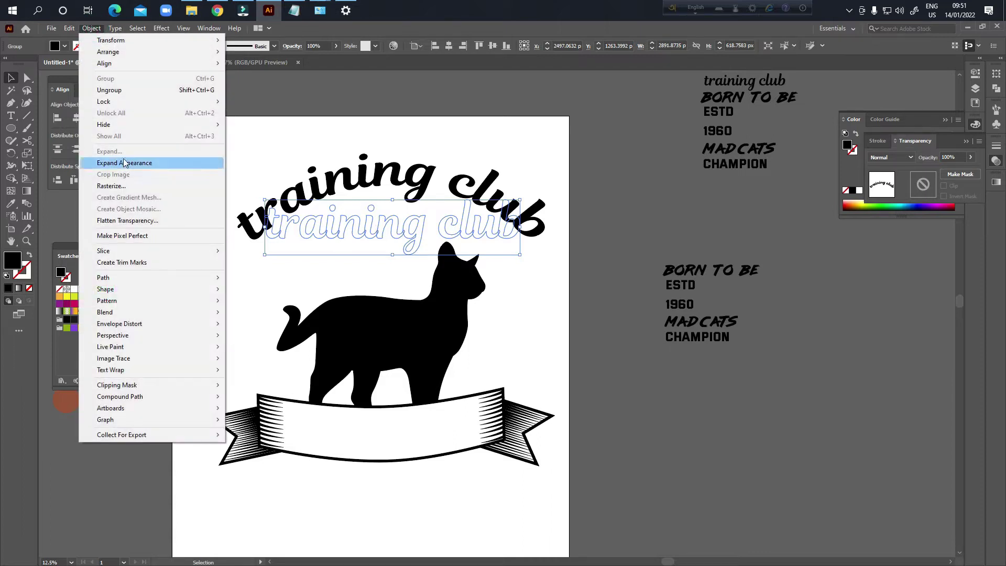
left_click(131, 160)
left_click_drag(411, 220, 517, 194)
left_click(531, 137)
left_click(516, 125)
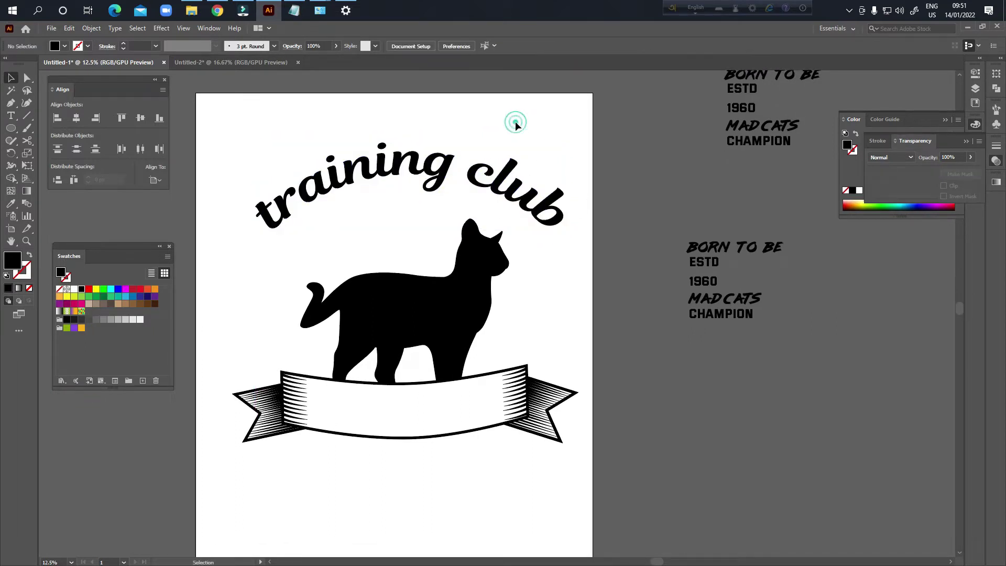
- Copy the "BORN TO BE" text from beside the artboard to the space above the cat's back
left_click_drag(509, 243, 518, 237)
left_click_drag(587, 274, 586, 281)
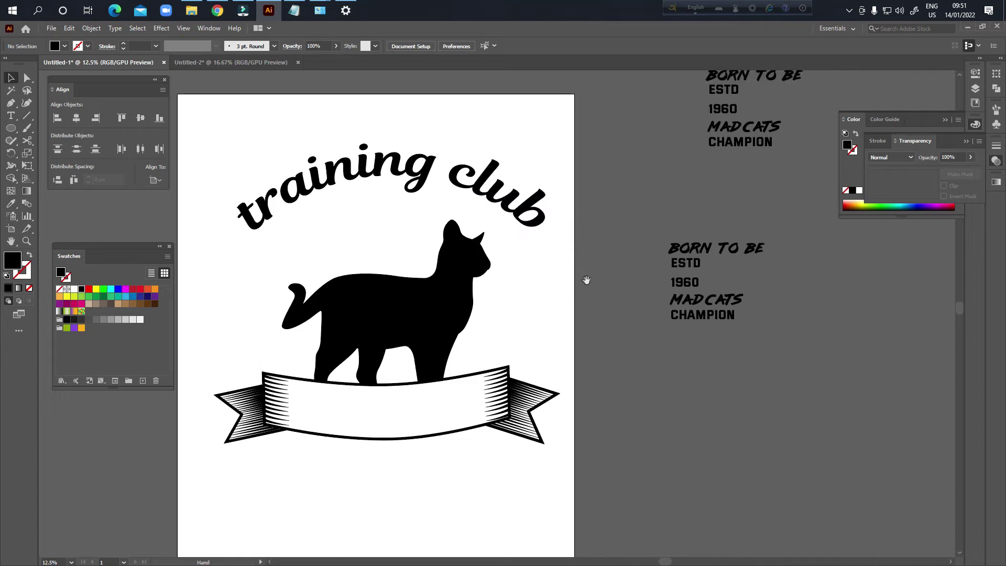
left_click_drag(719, 250, 361, 239)
scroll(739, 129, "up", 3)
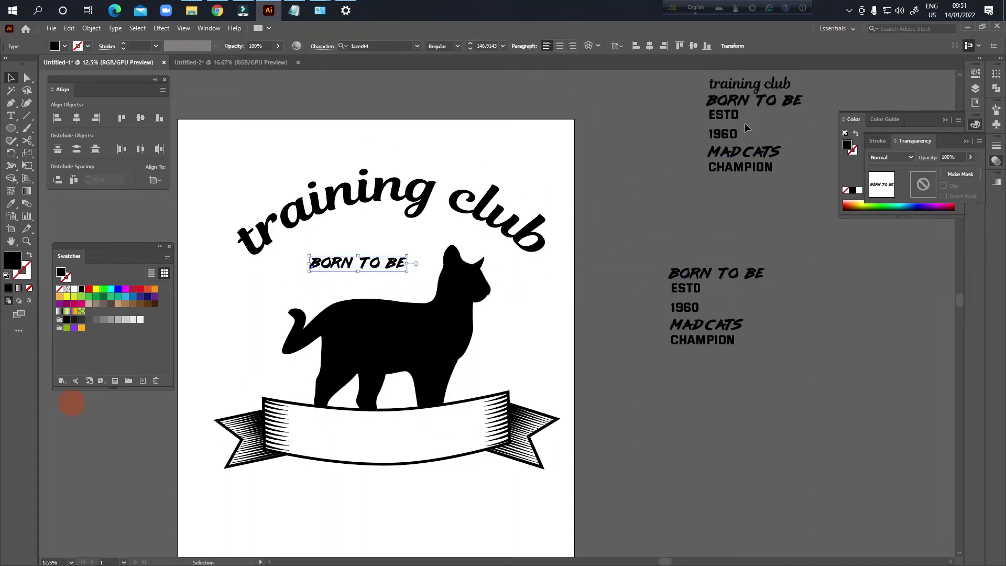
left_click_drag(396, 284, 411, 266)
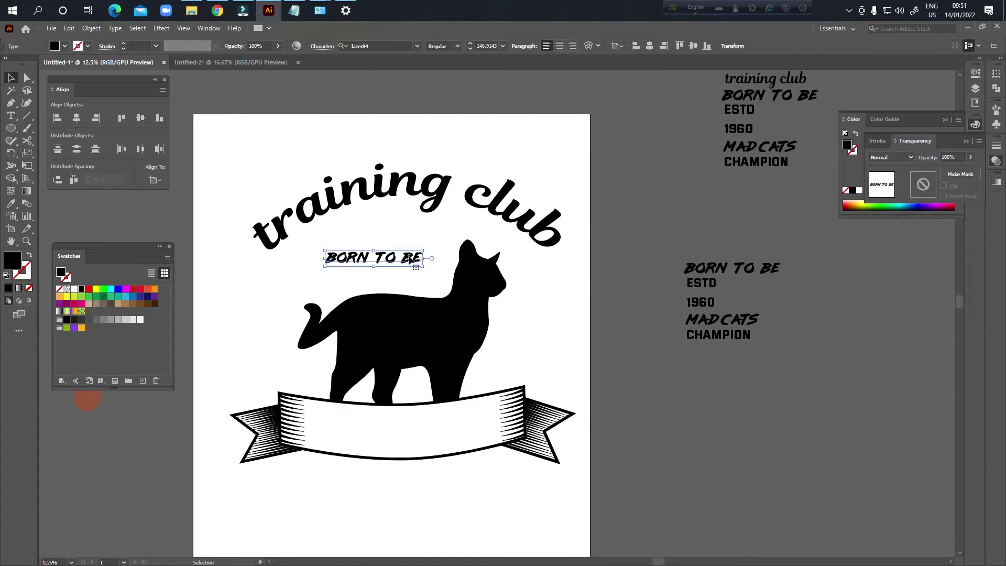
- Enlarge the "BORN TO BE" text on the artboard to a font size of about 202 and convert it to outlines
right_click(405, 265)
left_click_drag(661, 224, 806, 374)
left_click(625, 234)
left_click_drag(625, 231, 804, 413)
left_click(636, 220)
left_click(409, 260)
mouse_move(424, 259)
left_mouse_down()
mouse_move(497, 259)
mouse_move(433, 260)
left_mouse_up()
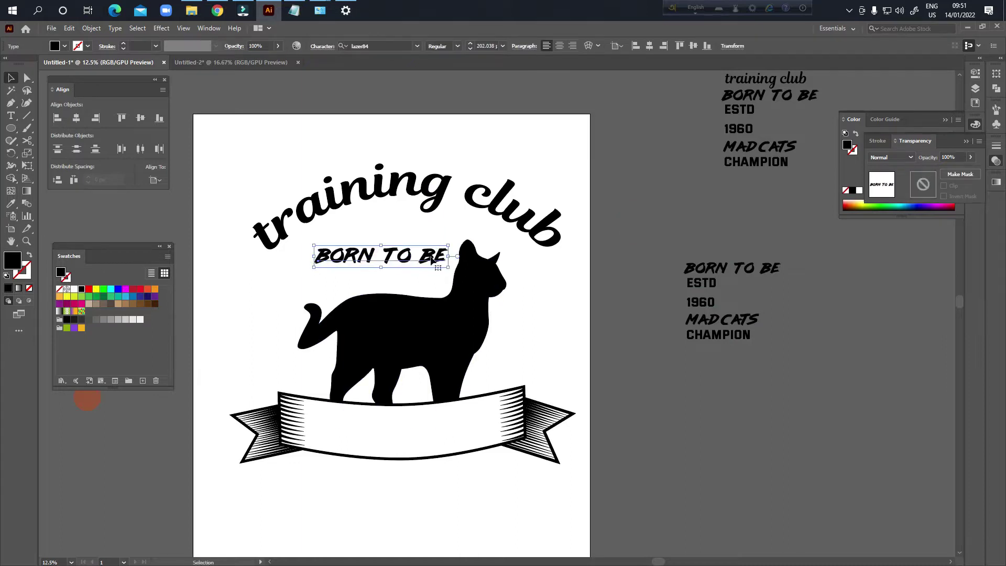
right_click(370, 256)
left_click(409, 326)
- Tilt the outlined "BORN TO BE" slightly counter-clockwise and resize it to about 1680 px wide and 376 px high
left_click_drag(452, 254, 449, 246)
left_click_drag(382, 247, 382, 241)
left_click(381, 224)
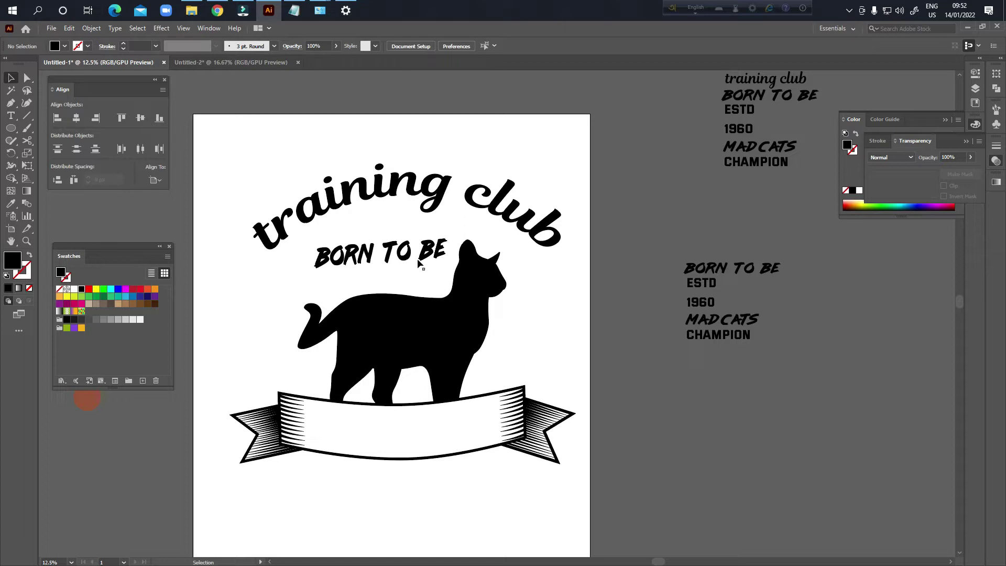
left_click(439, 251)
left_click_drag(448, 248, 456, 247)
- Examine how "BORN TO BE" overlaps the cat's head in the finished design beside the artboard
left_click_drag(319, 272, 844, 401)
left_click_drag(488, 339, 482, 358)
scroll(485, 294, "up", 6)
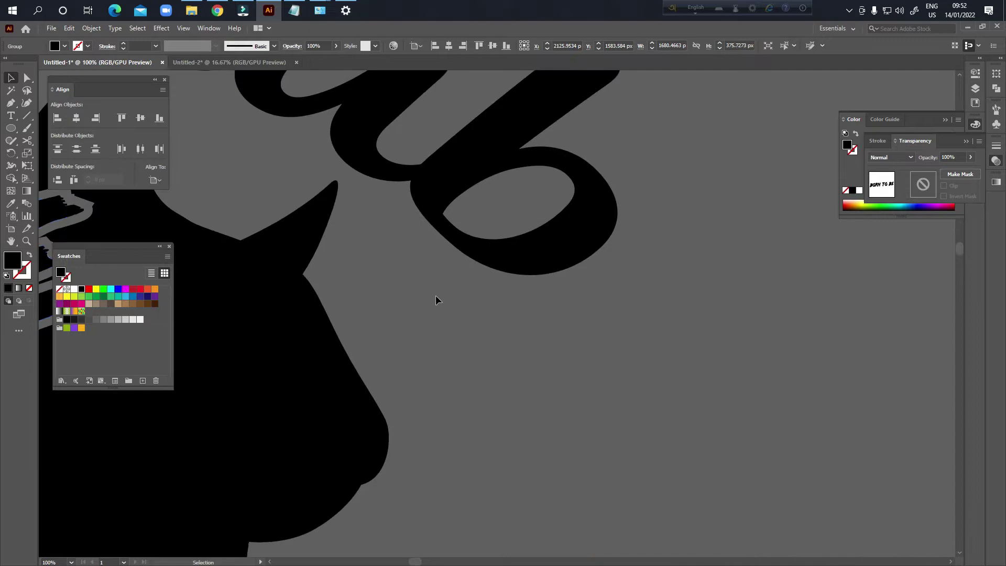
left_click_drag(438, 298, 815, 426)
left_click_drag(508, 391, 595, 337)
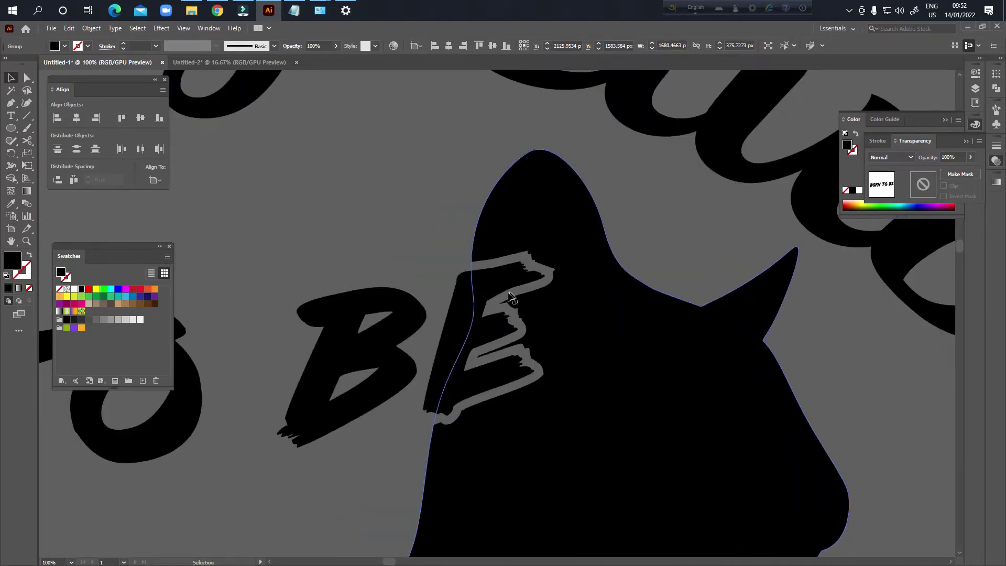
scroll(476, 366, "down", 2)
left_click_drag(827, 389, 636, 382)
scroll(674, 362, "down", 2)
left_click_drag(770, 395, 266, 308)
left_click_drag(876, 409, 595, 332)
left_click_drag(807, 427, 715, 365)
scroll(656, 359, "up", 2)
left_click_drag(746, 421, 782, 369)
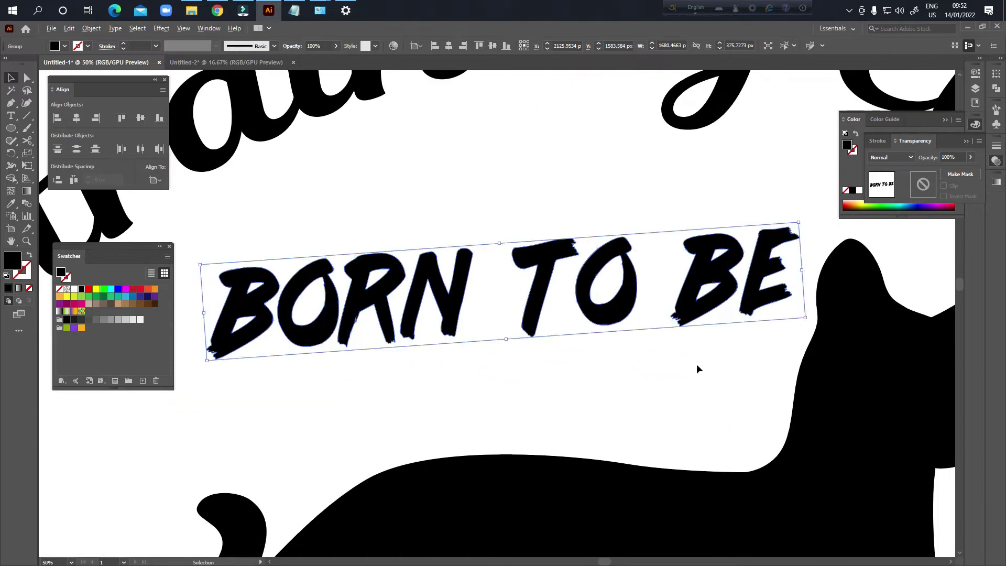
- Move "BORN TO BE" so its last letter overlaps the cat's head, and widen it to about 1804 px
scroll(723, 344, "down", 1)
left_click_drag(738, 320, 767, 348)
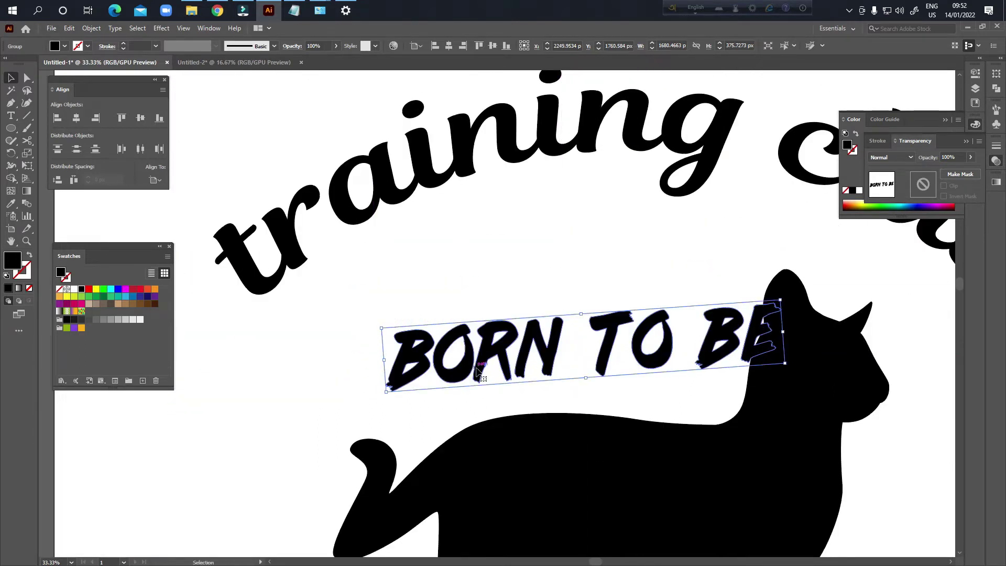
left_click_drag(383, 359, 354, 362)
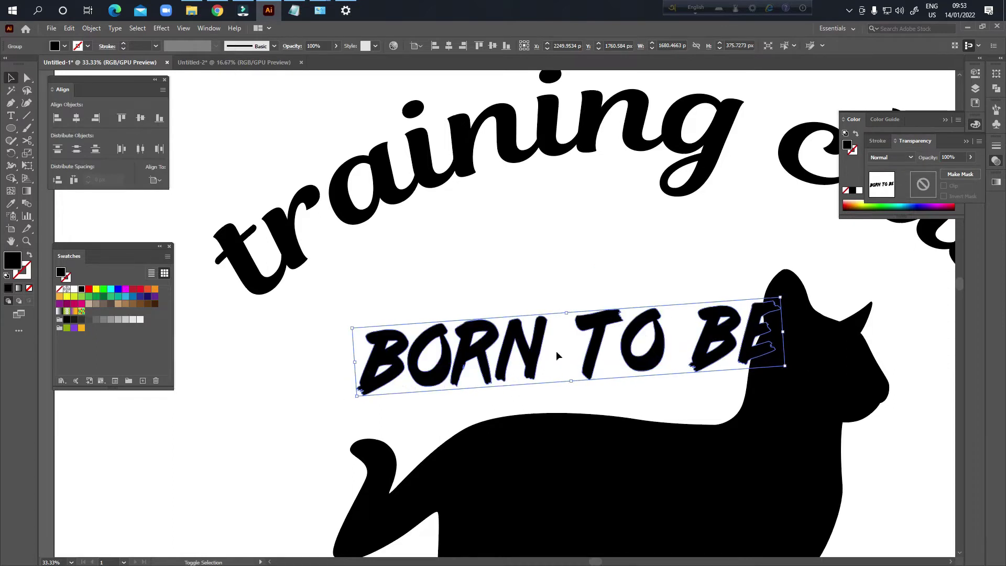
scroll(590, 268, "down", 1)
scroll(653, 286, "up", 2)
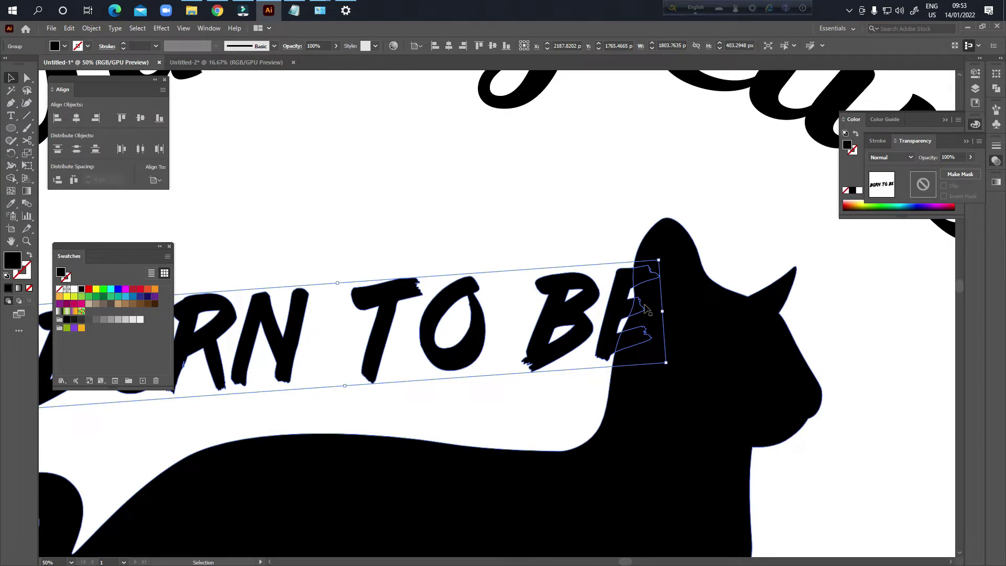
scroll(547, 330, "down", 1)
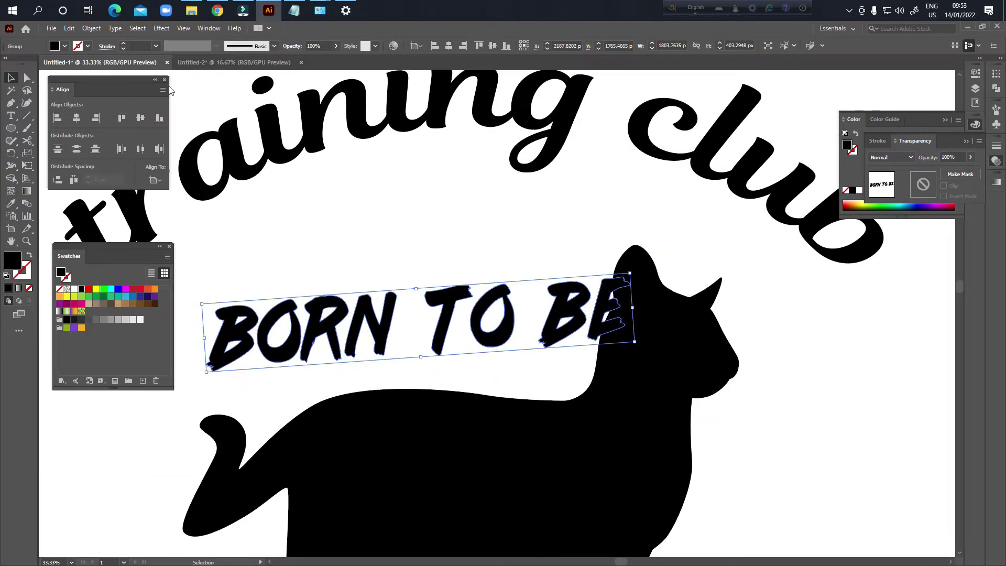
- Create a 10 px offset path with miter joins around "BORN TO BE" and cut the offset shapes to the clipboard
left_click(90, 29)
mouse_move(146, 277)
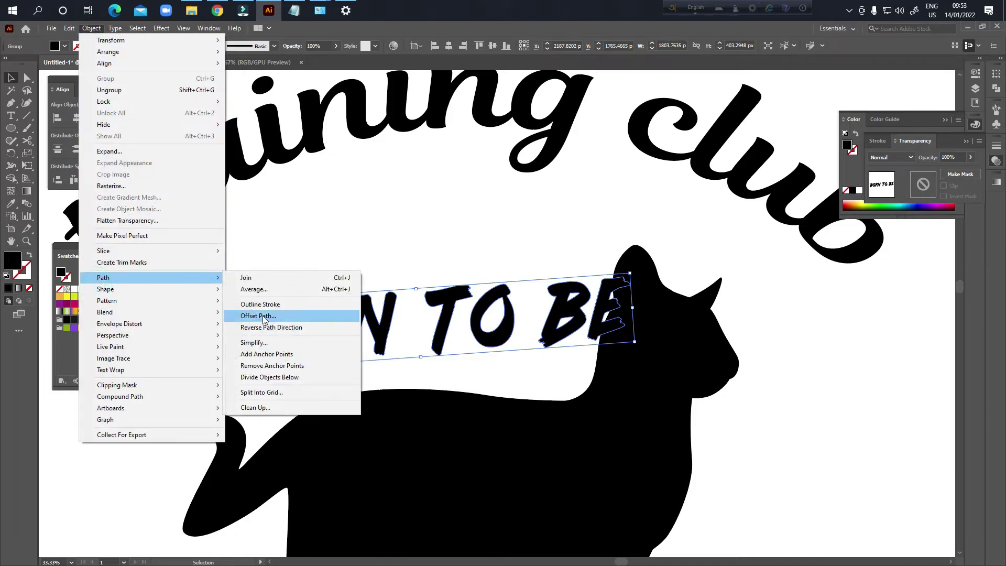
left_click(272, 326)
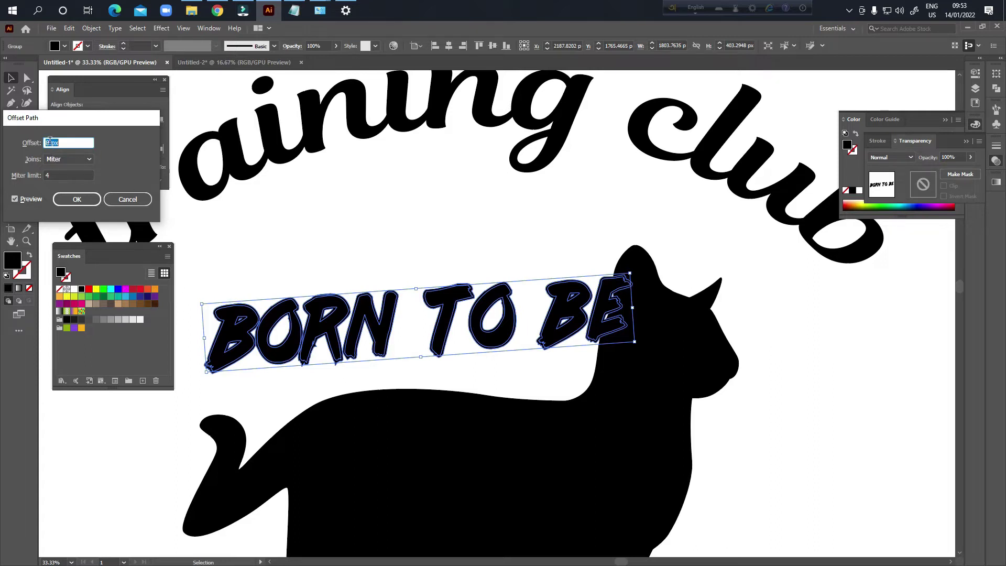
scroll(49, 140, "up", 2)
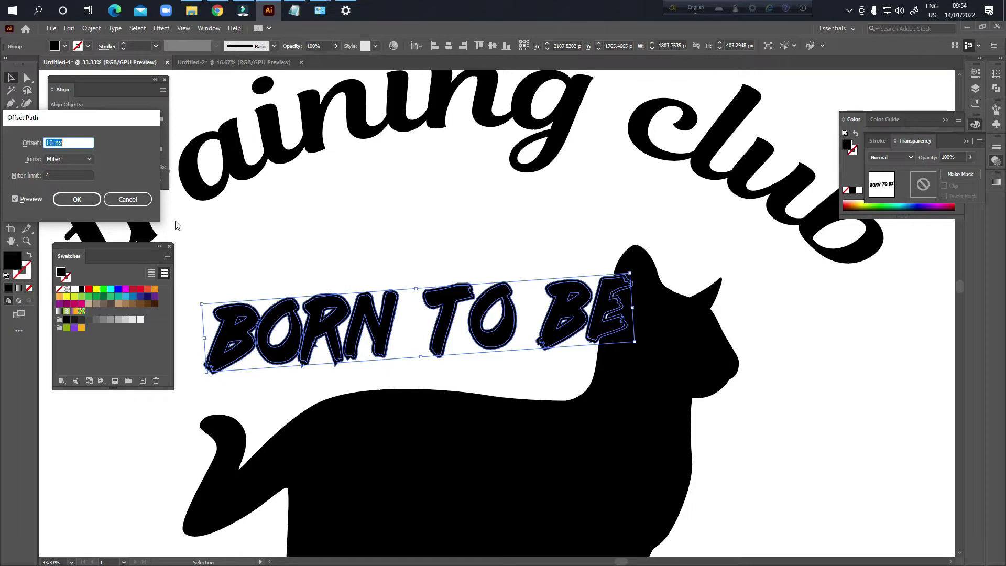
left_click(76, 201)
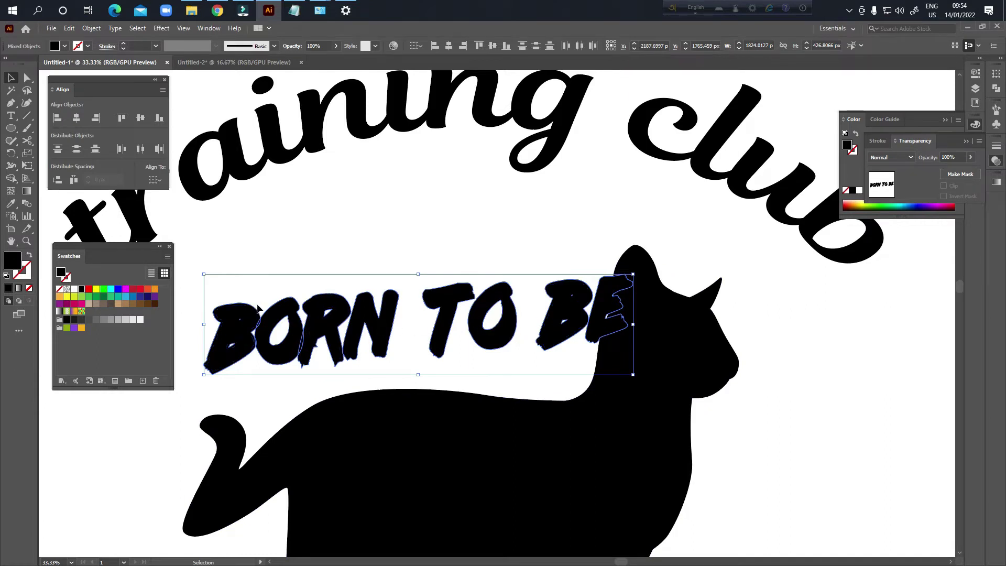
key("a")
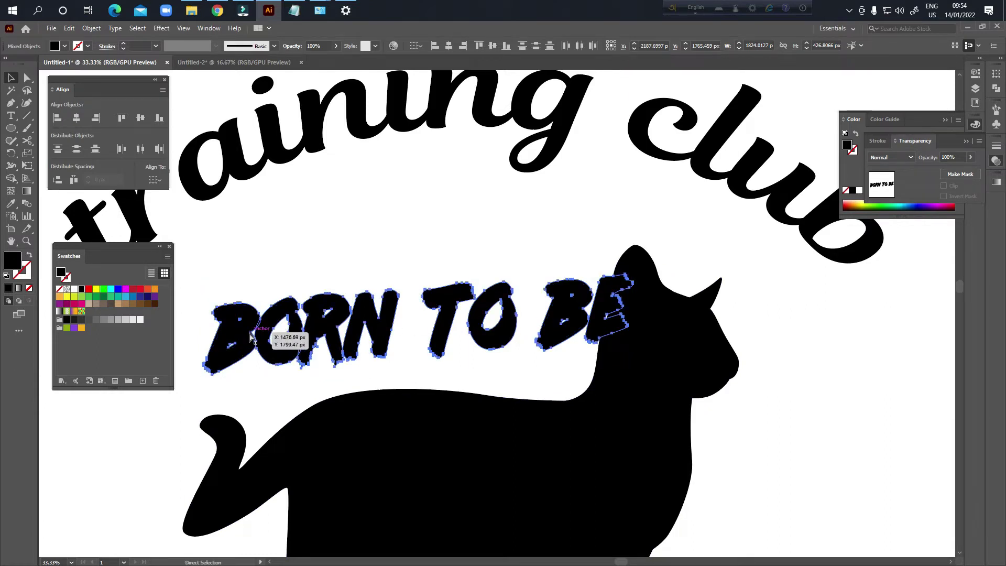
key("ctrl+x")
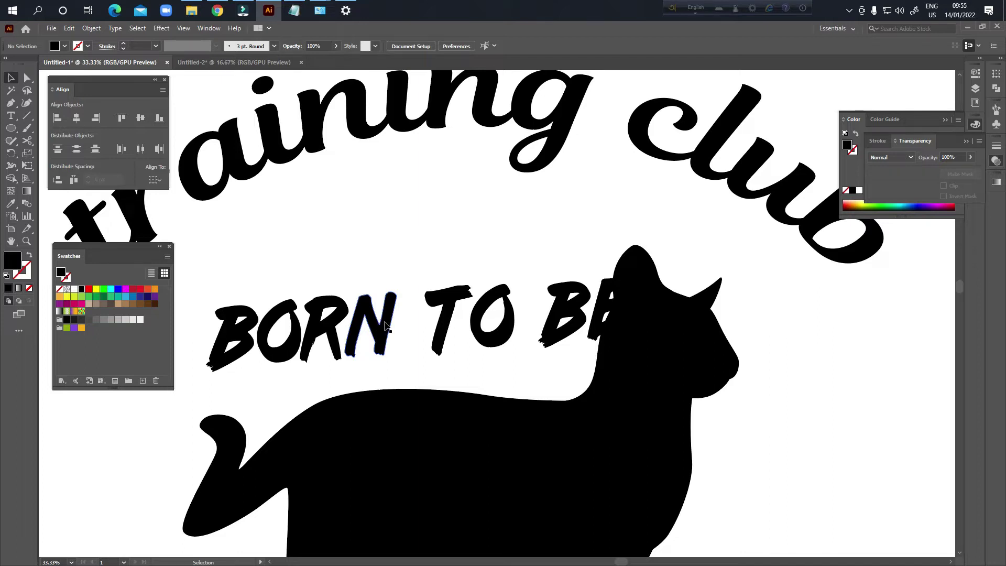
- Select the cat silhouette and open its opacity mask for editing, with Clip turned off
left_click(639, 348)
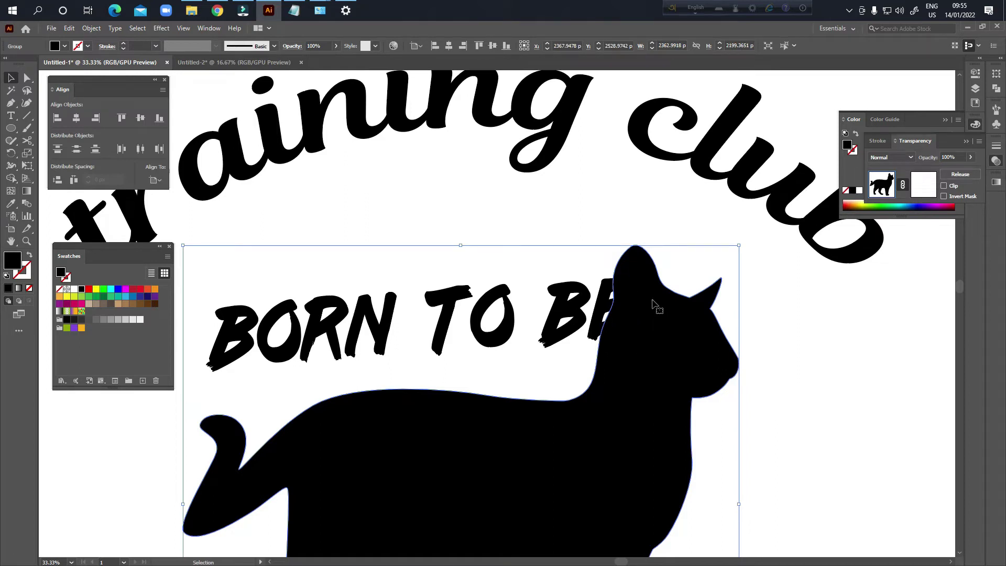
left_click(955, 121)
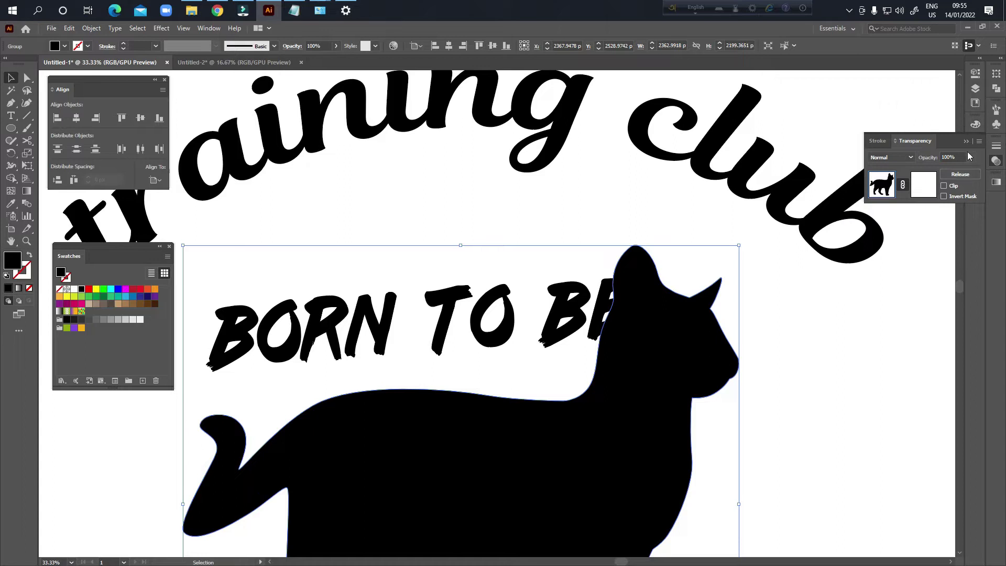
left_click(997, 162)
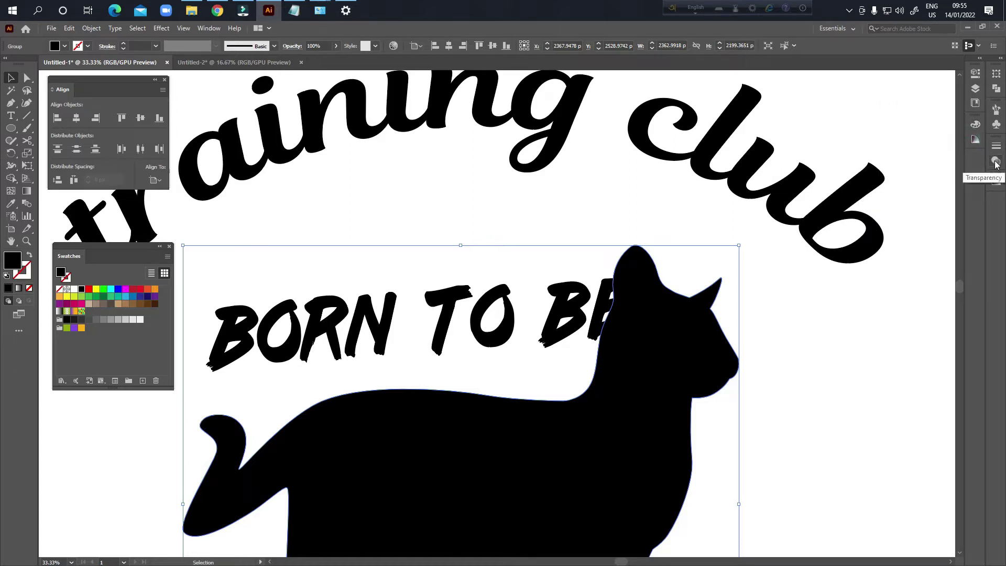
left_click(208, 29)
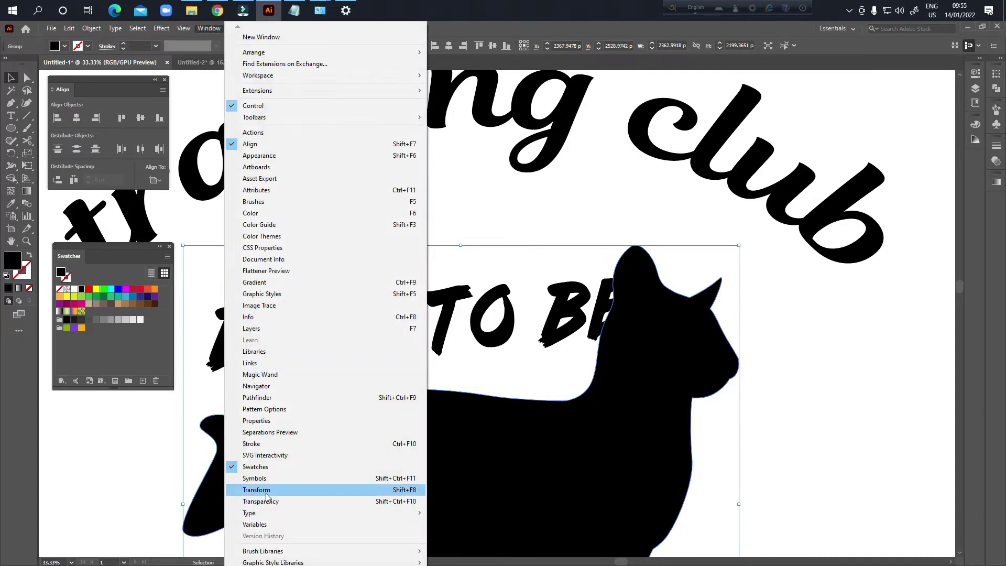
left_click(353, 502)
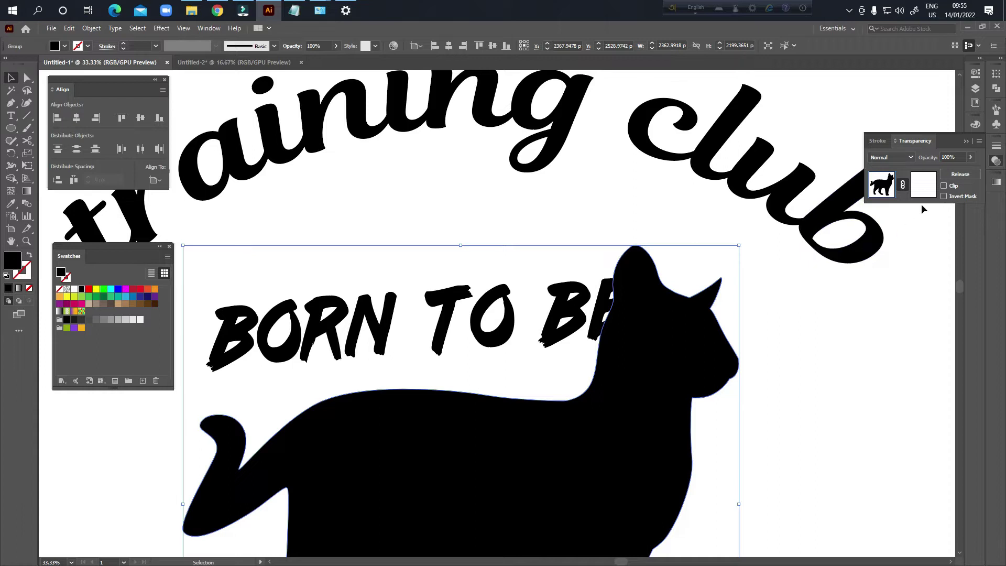
left_click(945, 187)
left_click(921, 186)
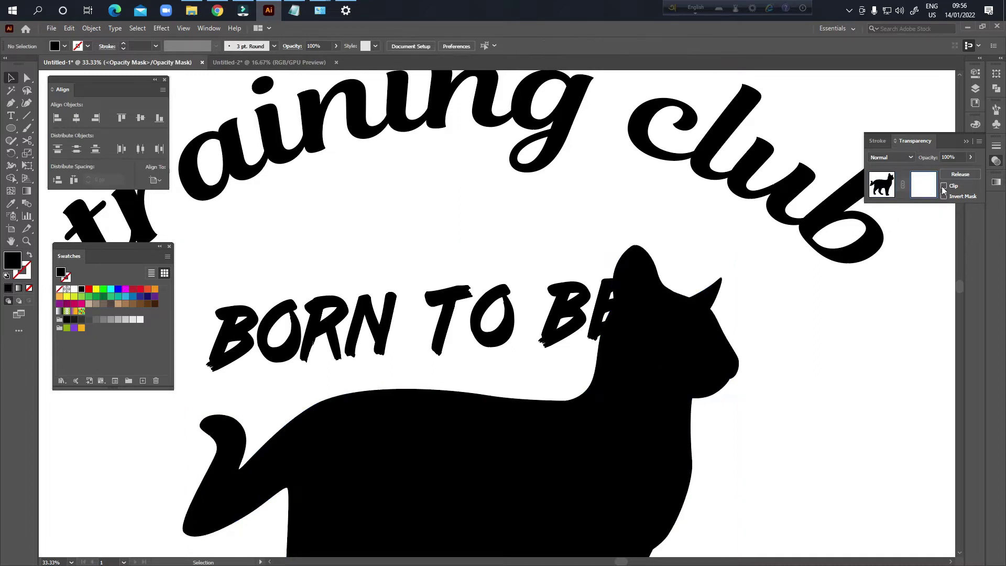
left_click(945, 187)
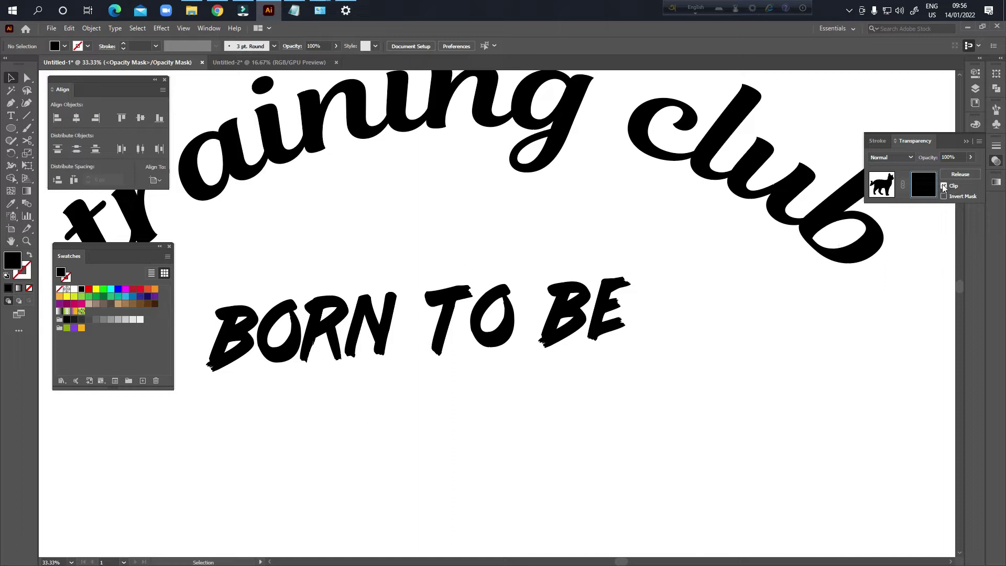
left_click(945, 187)
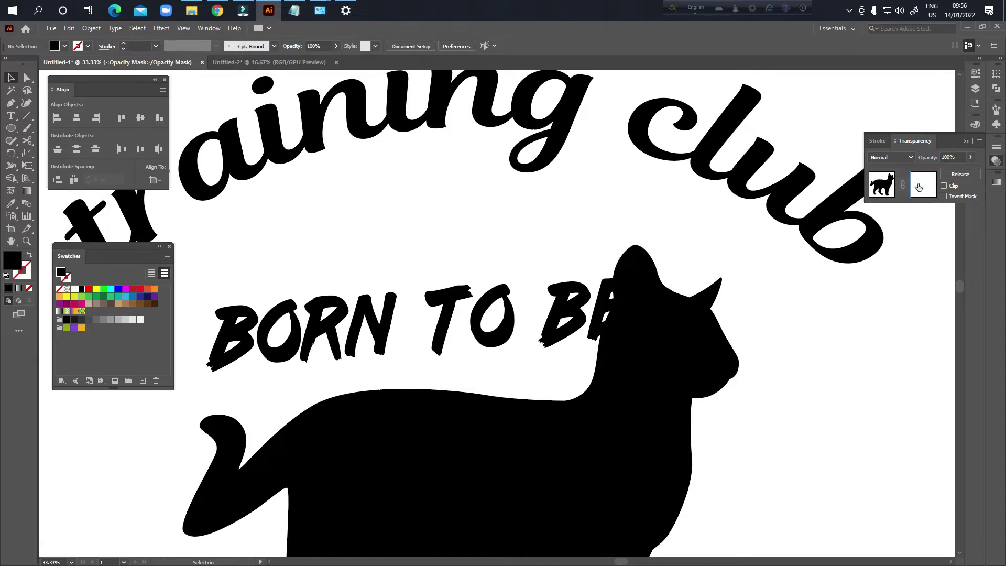
- Try a black circle about 424 px wide in the opacity mask over the cat's back, and delete it
left_click_drag(11, 128, 36, 154)
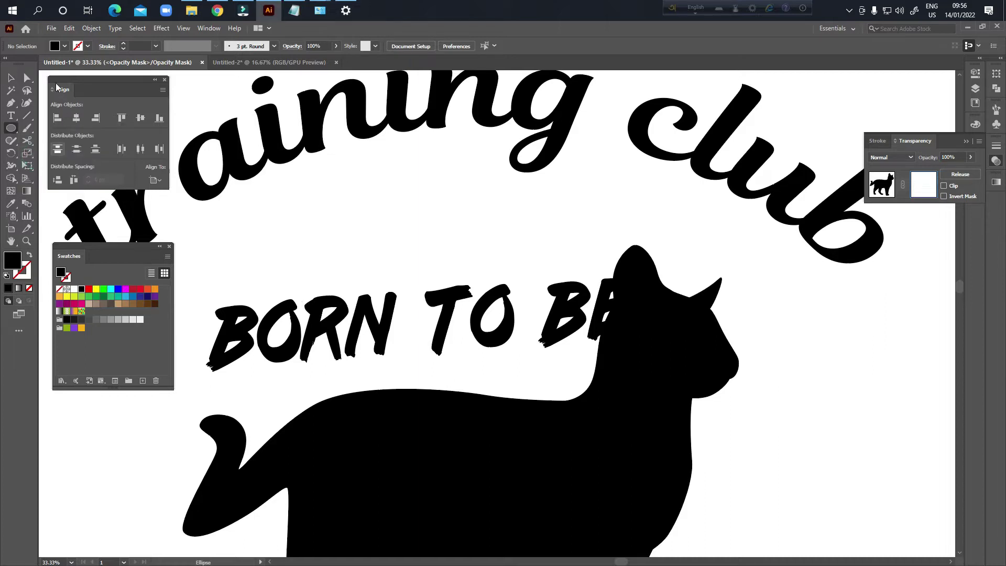
left_click(63, 46)
left_click(63, 45)
left_click_drag(408, 378, 456, 430)
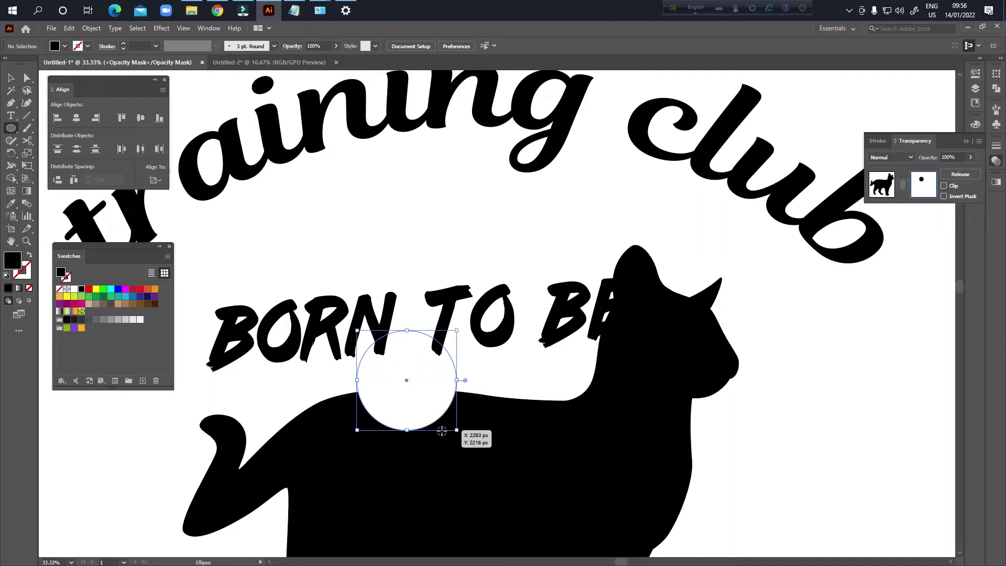
left_click(11, 78)
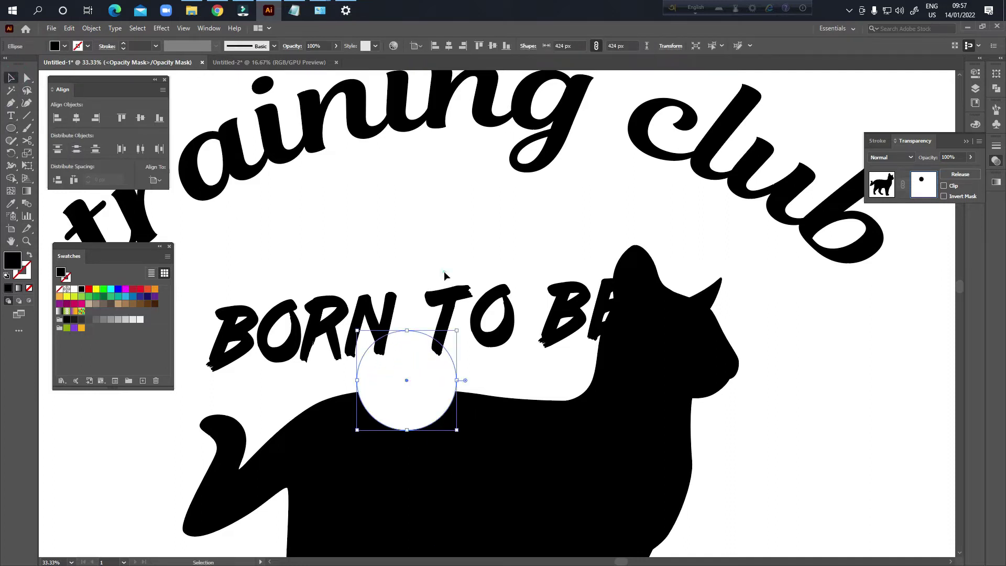
left_click(445, 276)
left_click(412, 403)
key("Delete")
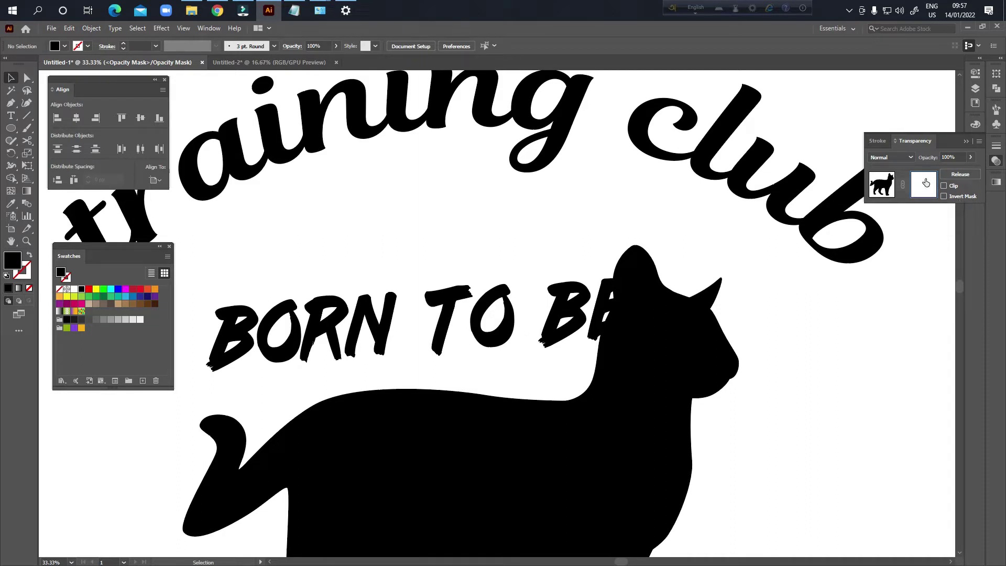
- Paste the cut offset lettering in place inside the cat's opacity mask and return to editing the artwork
key("ctrl+f")
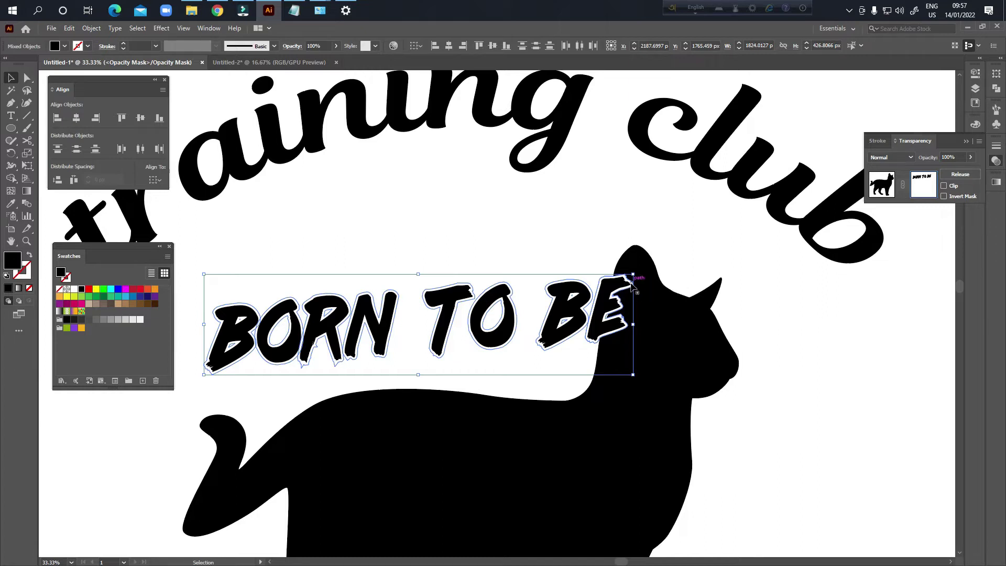
scroll(620, 298, "up", 5)
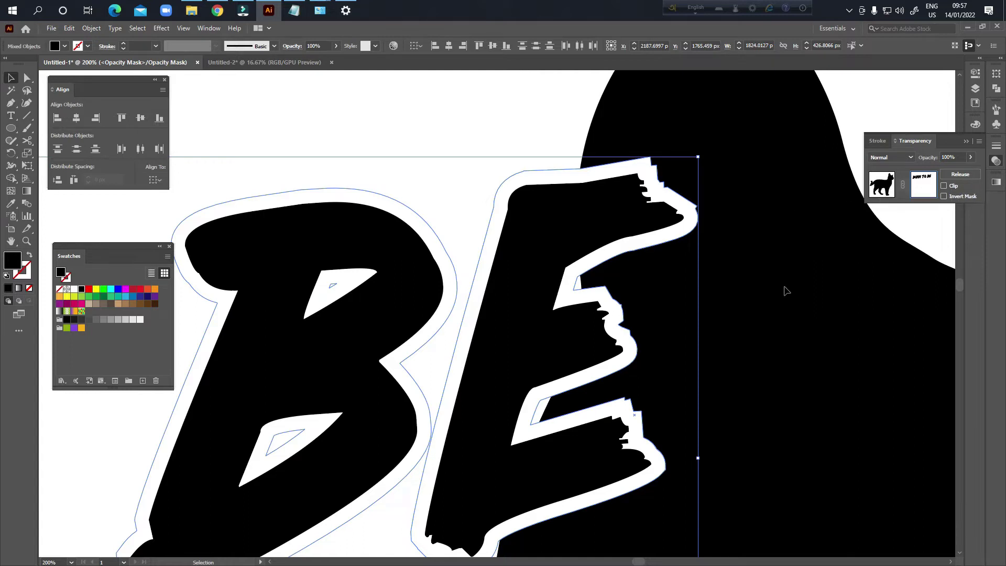
scroll(789, 293, "down", 3)
left_click(655, 194)
scroll(687, 289, "down", 3)
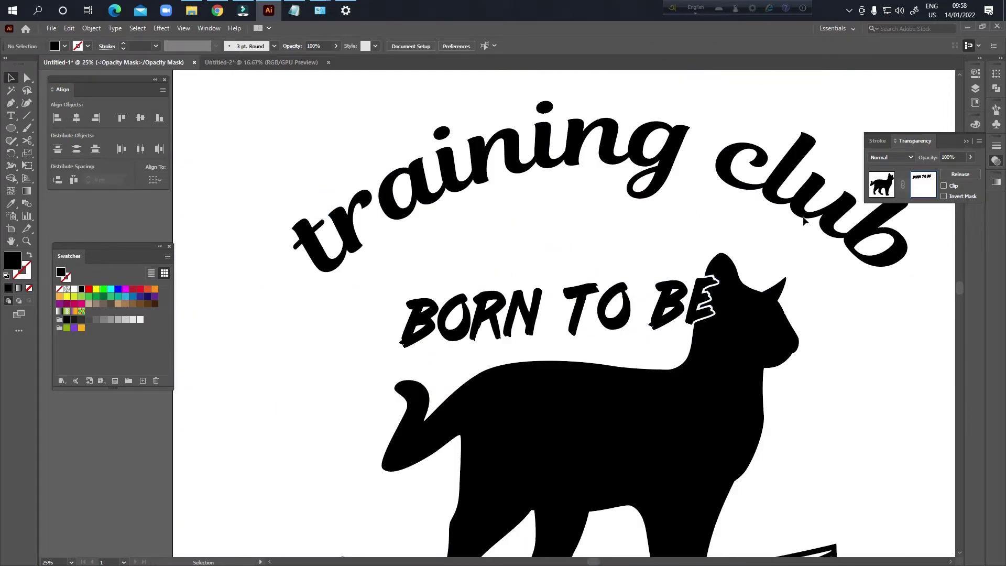
scroll(796, 264, "up", 2)
left_click_drag(579, 293, 652, 247)
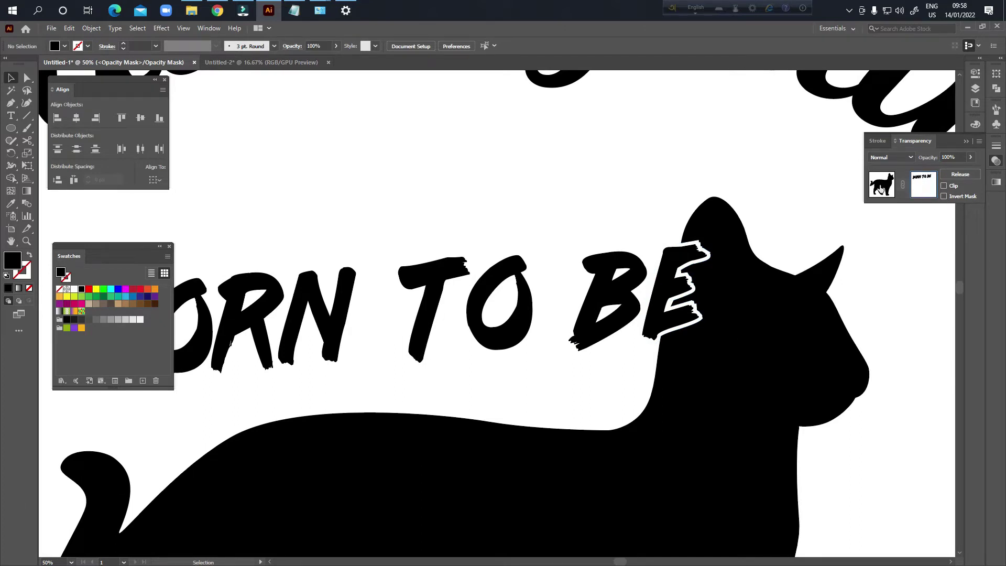
left_click(881, 186)
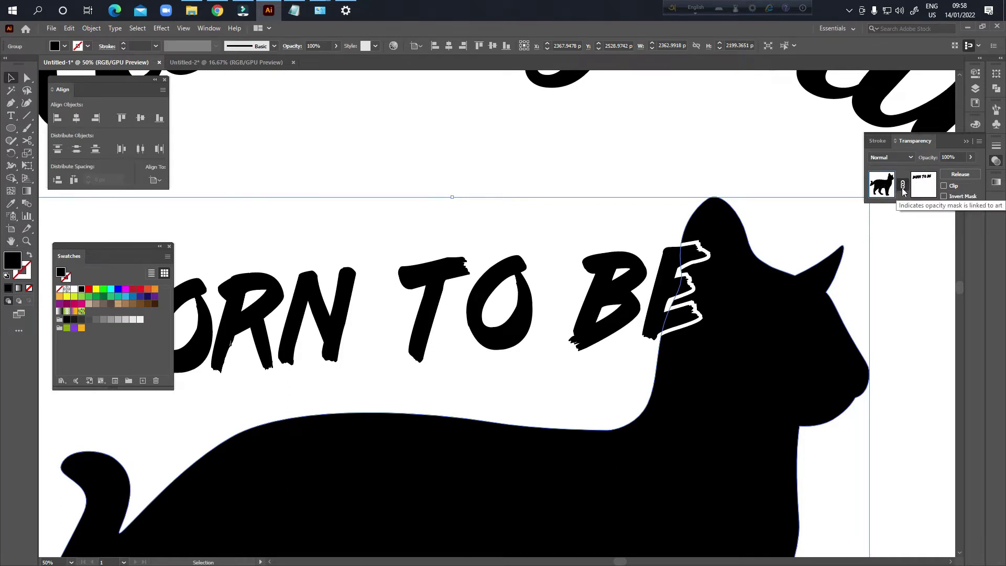
left_click(623, 218)
- Examine the outline cut around the last letter of "BORN TO BE" where it overlaps the cat's head
scroll(726, 308, "down", 4)
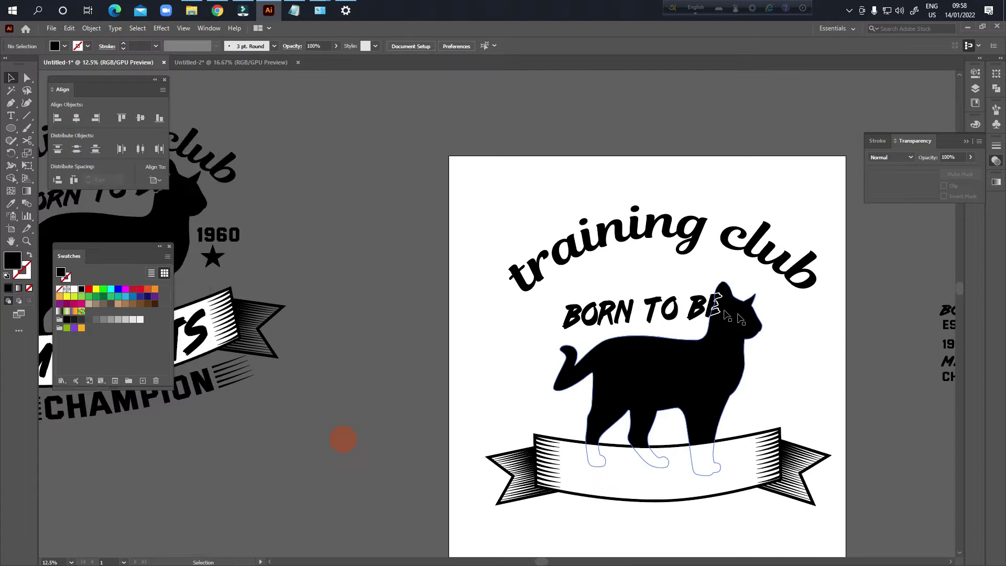
left_click_drag(806, 335, 721, 319)
scroll(715, 332, "up", 5)
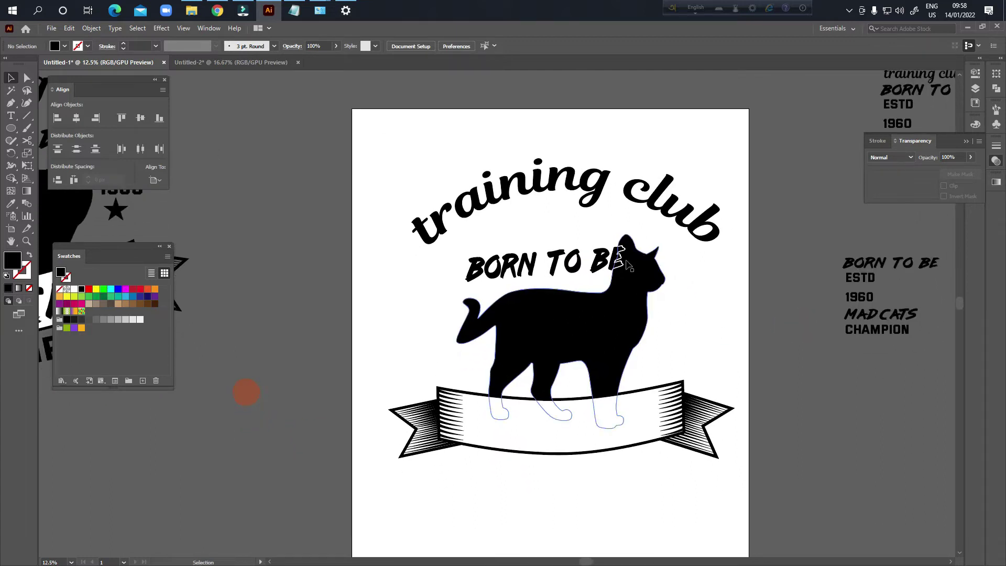
scroll(635, 194, "up", 4)
scroll(616, 188, "down", 6)
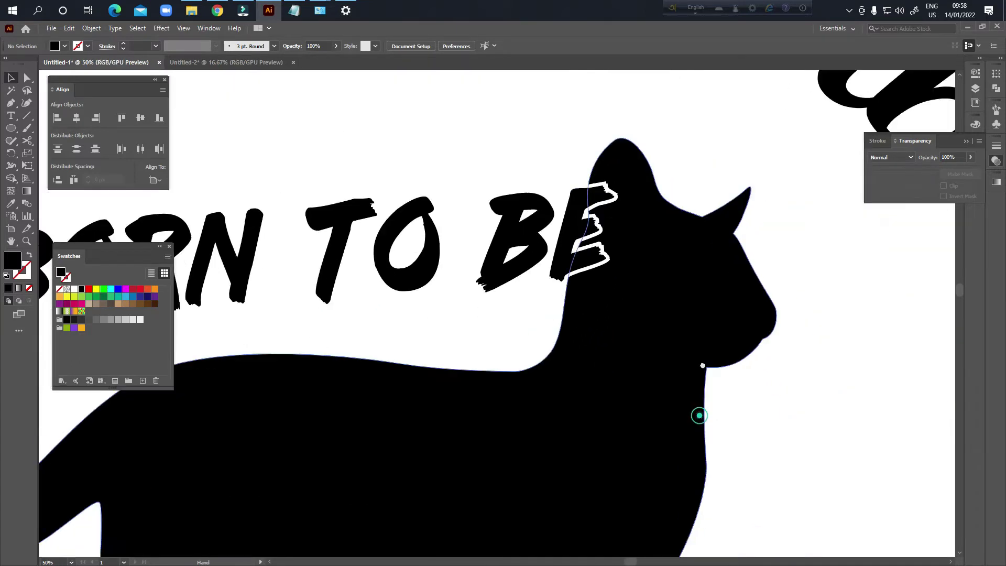
scroll(617, 187, "up", 6)
scroll(551, 197, "down", 9)
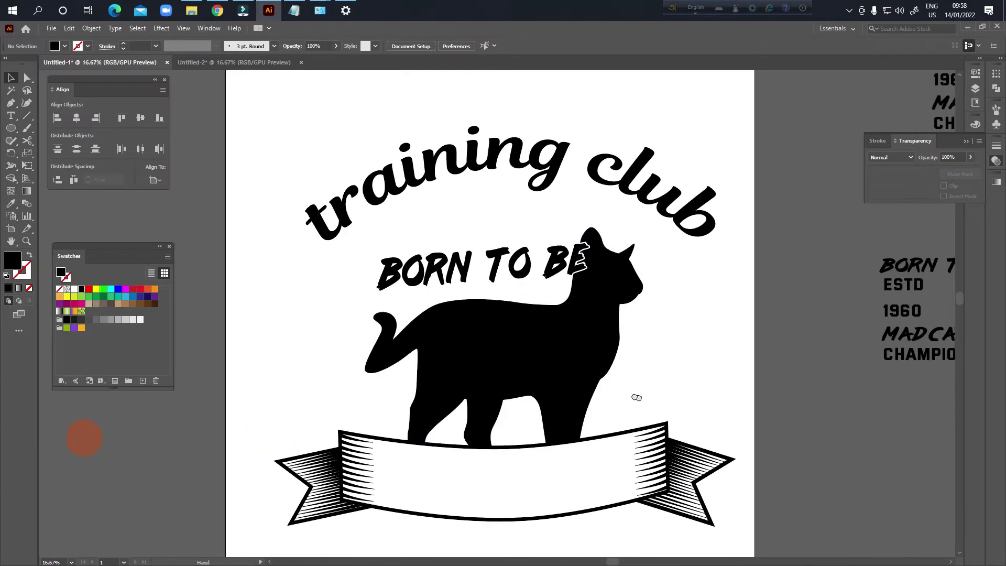
left_click_drag(636, 398, 597, 414)
scroll(596, 415, "down", 4)
left_click_drag(382, 398, 414, 416)
scroll(631, 323, "up", 4)
- Move "ESTD" and "1960" from the text list beside the artboard to opposite sides of the cat, "ESTD" at the tail side
left_click_drag(783, 290, 233, 343)
left_click(703, 297)
left_click(701, 325, "shift")
left_click(896, 321)
left_click_drag(128, 426, 262, 397)
left_click_drag(809, 346, 673, 355)
left_click_drag(828, 310, 597, 323)
left_click_drag(582, 418, 623, 414)
left_click(648, 374)
left_click_drag(609, 366, 618, 385)
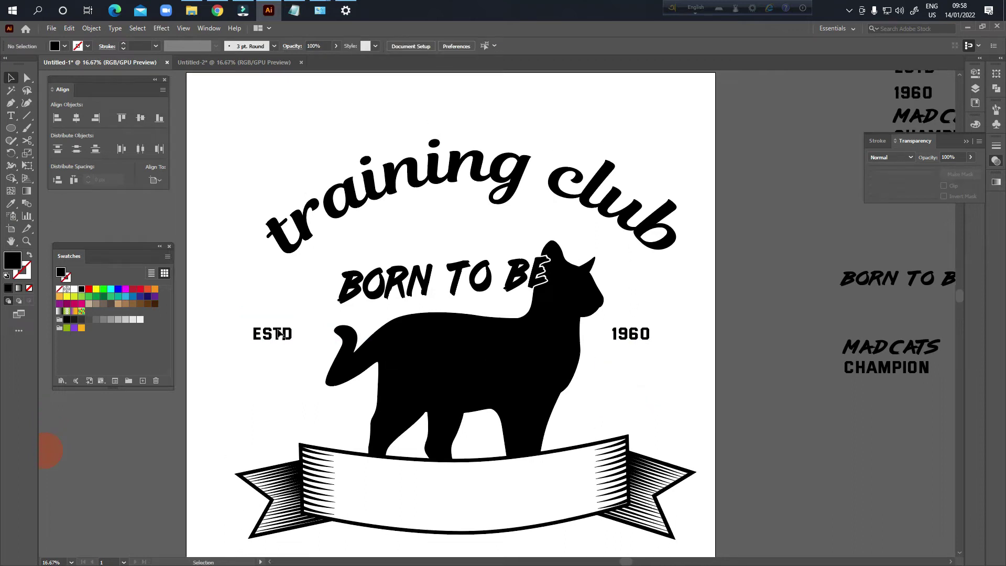
- Convert the "ESTD" and "1960" texts to outlines
left_click(273, 334)
left_click(630, 334, "shift")
right_click(628, 338)
left_click(666, 406)
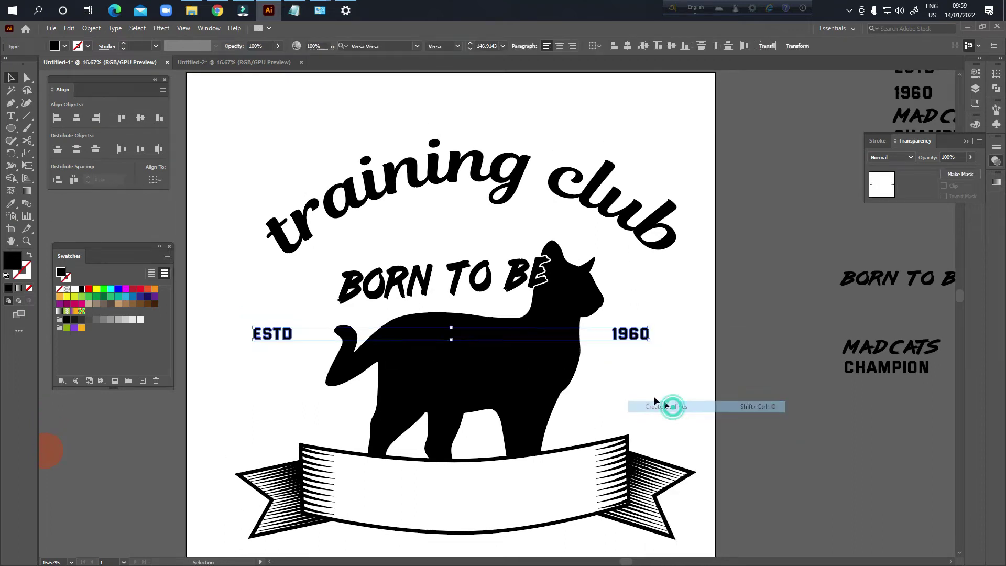
- Enlarge the outlined "ESTD" and "1960" together to about 232 px high
left_click(272, 335)
left_click_drag(291, 340, 329, 352)
key("ctrl+z")
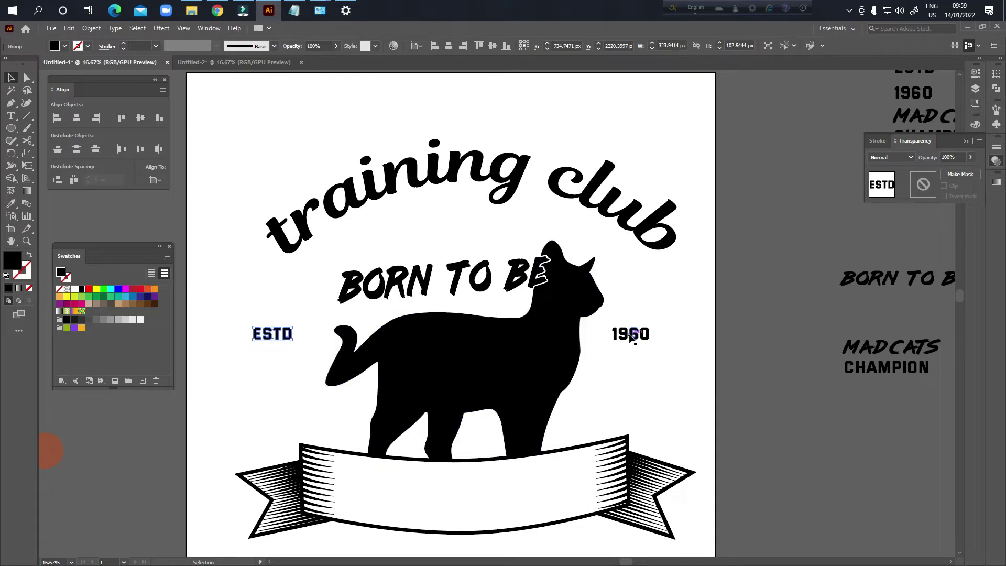
left_click(632, 335, "shift")
left_click_drag(651, 338, 880, 376)
scroll(797, 389, "down", 2)
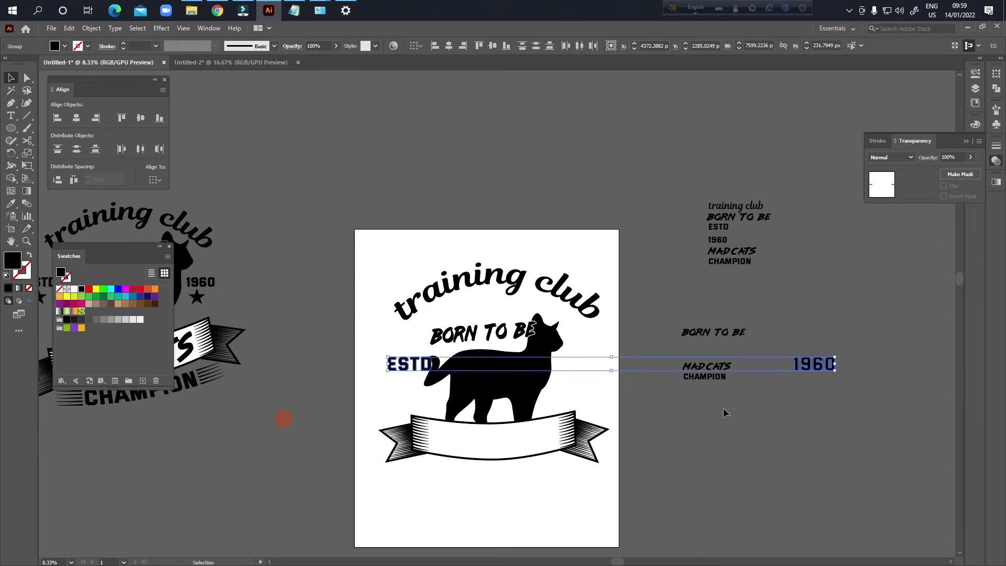
left_click(718, 419)
- Move the enlarged "ESTD" close beside the cat's tail and "1960" close beside its chest
scroll(411, 372, "up", 3)
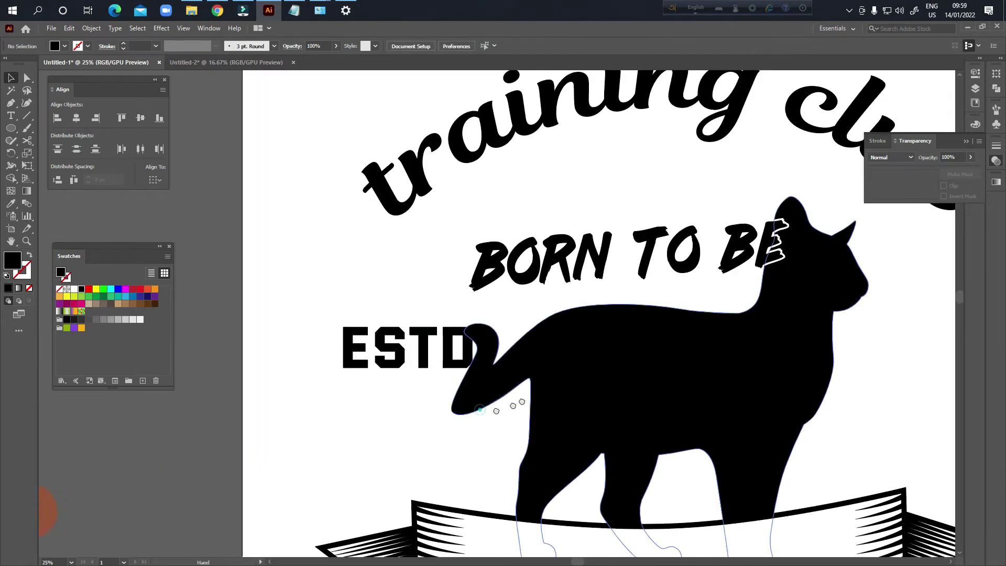
left_click(470, 335)
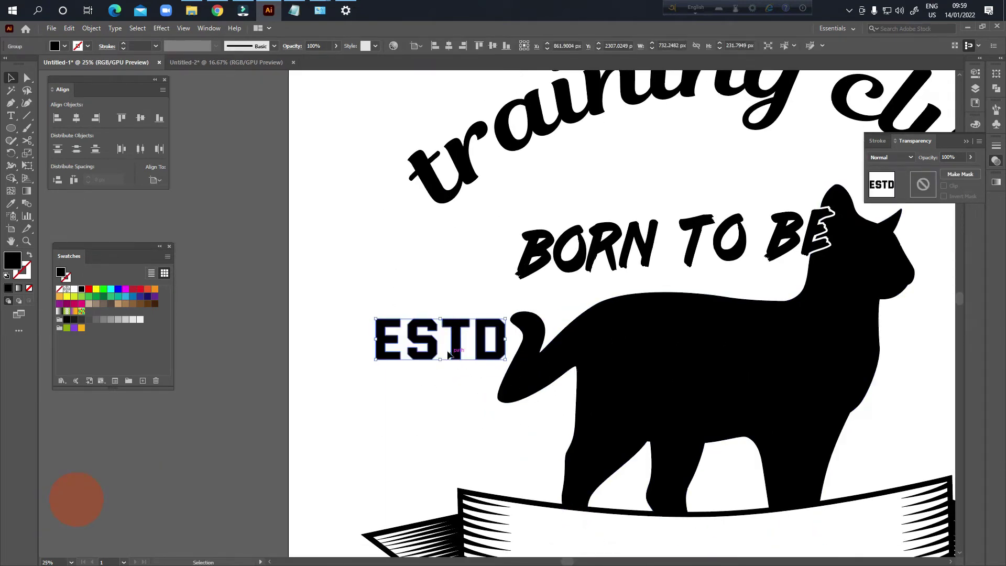
scroll(398, 348, "down", 1)
left_click_drag(742, 363, 527, 364)
scroll(782, 367, "down", 3)
left_click_drag(915, 379, 545, 372)
left_click(721, 370)
scroll(545, 373, "up", 4)
scroll(711, 407, "down", 1)
left_click_drag(734, 416, 703, 415)
- Lower "1960" slightly and align it with "ESTD" by their vertical centers
left_click(330, 362)
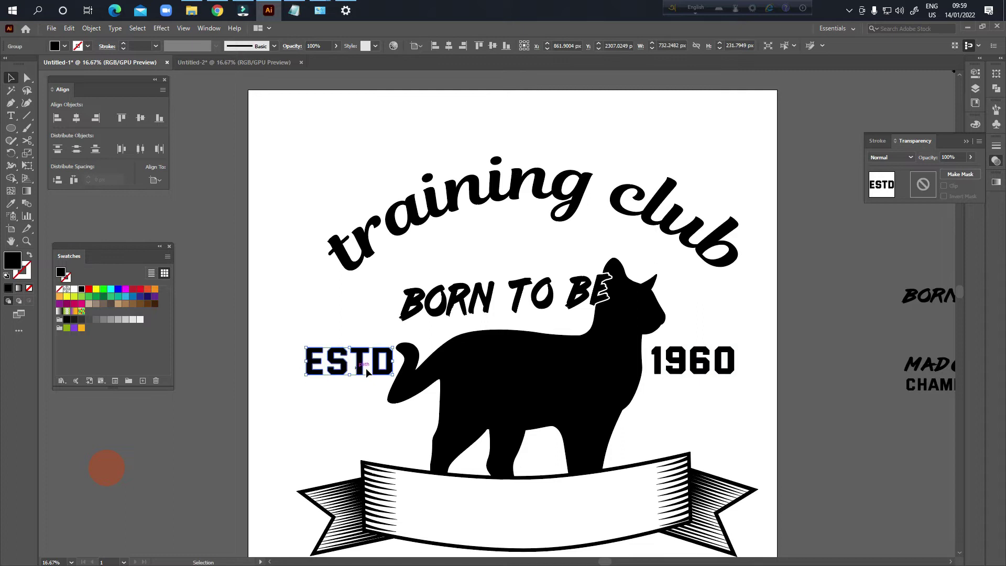
left_click(682, 364, "shift")
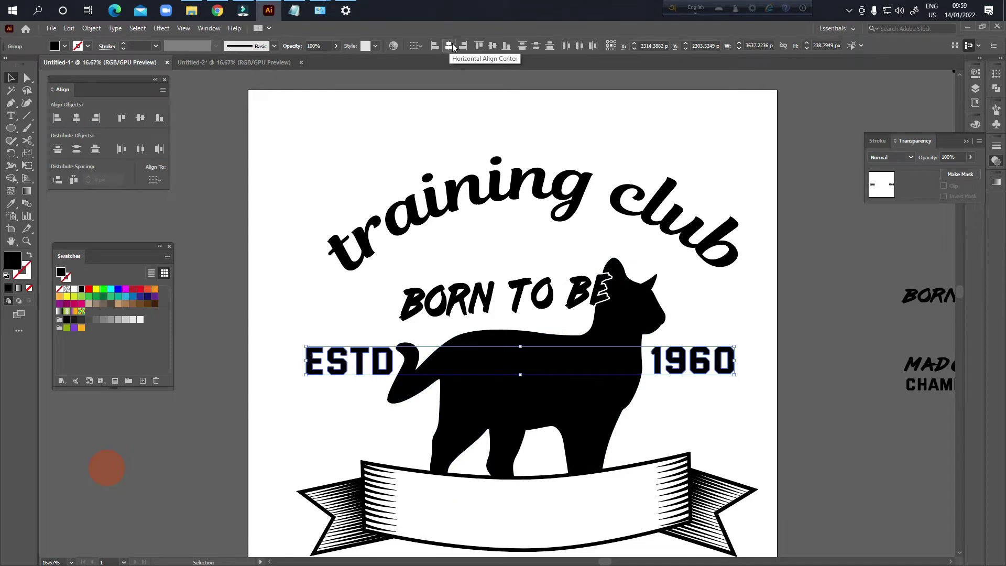
left_click(491, 46)
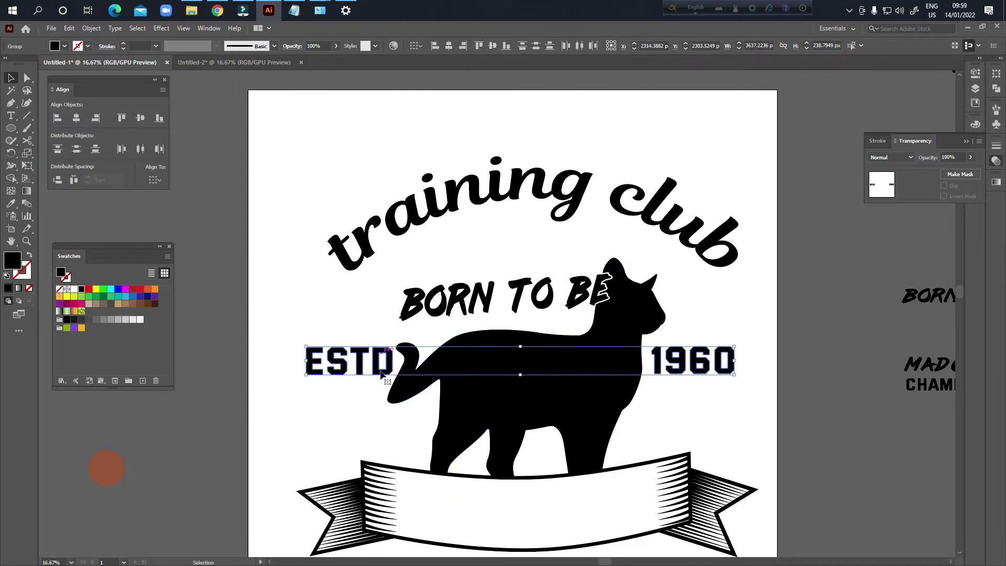
left_click(679, 446)
left_click_drag(715, 372, 710, 383)
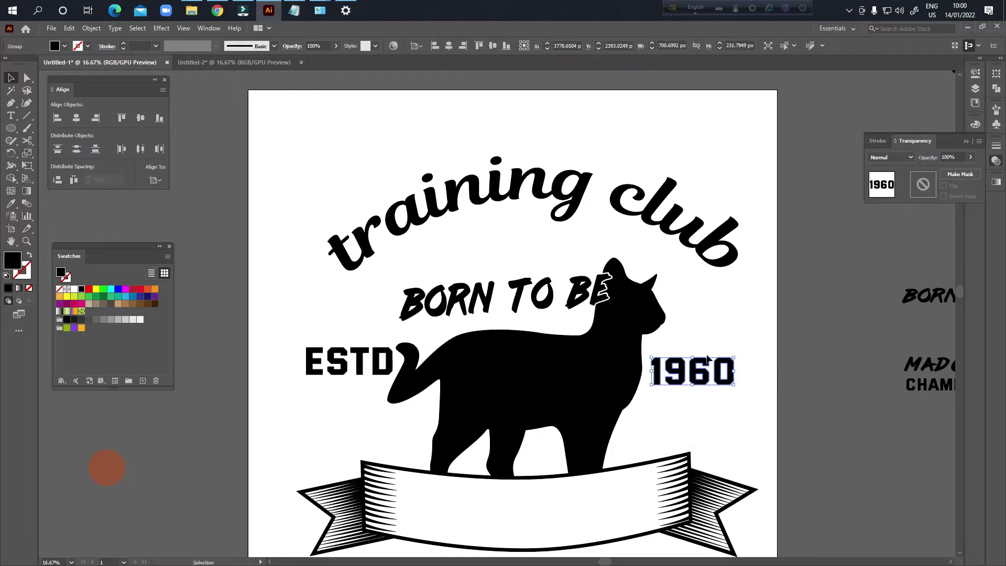
left_click(379, 367, "shift")
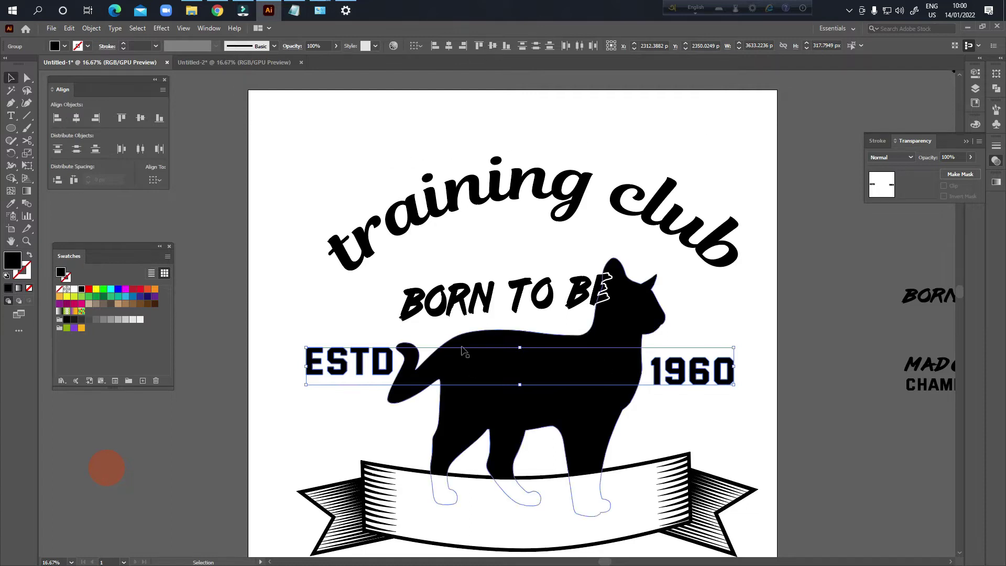
left_click(493, 47)
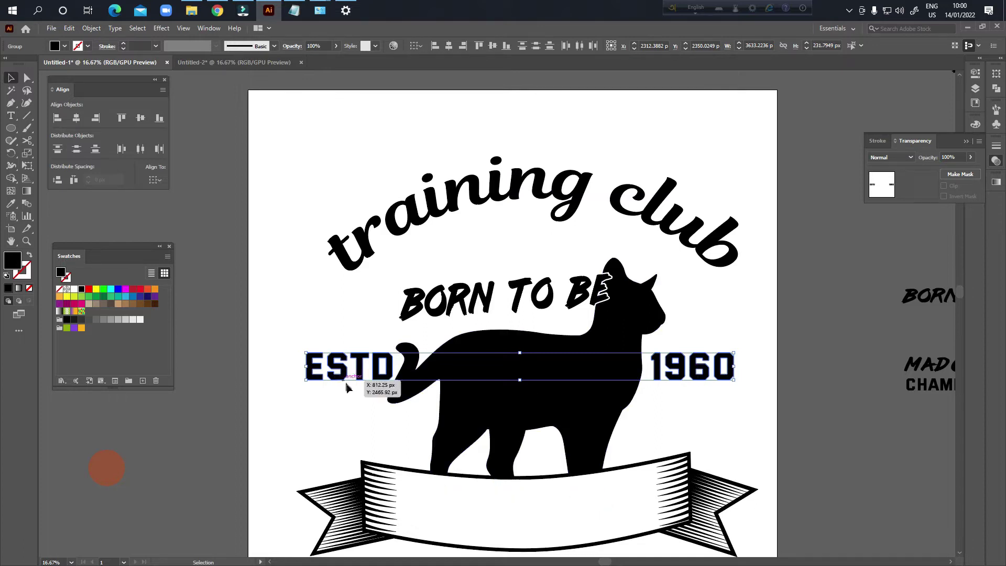
- Ungroup the outlined "ESTD" and "1960" into separate letters
key("a")
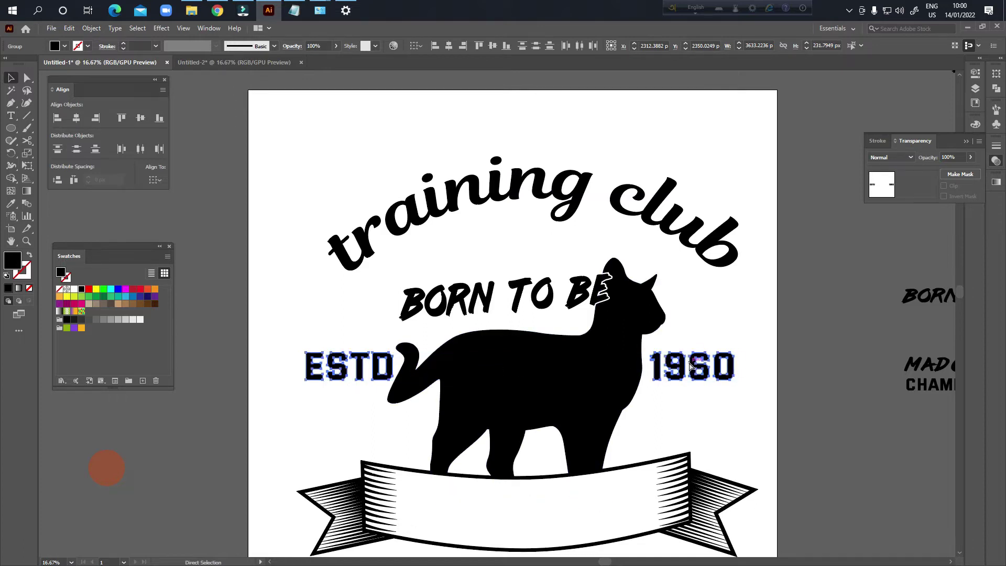
key("ctrl+shift+g")
left_click(741, 370)
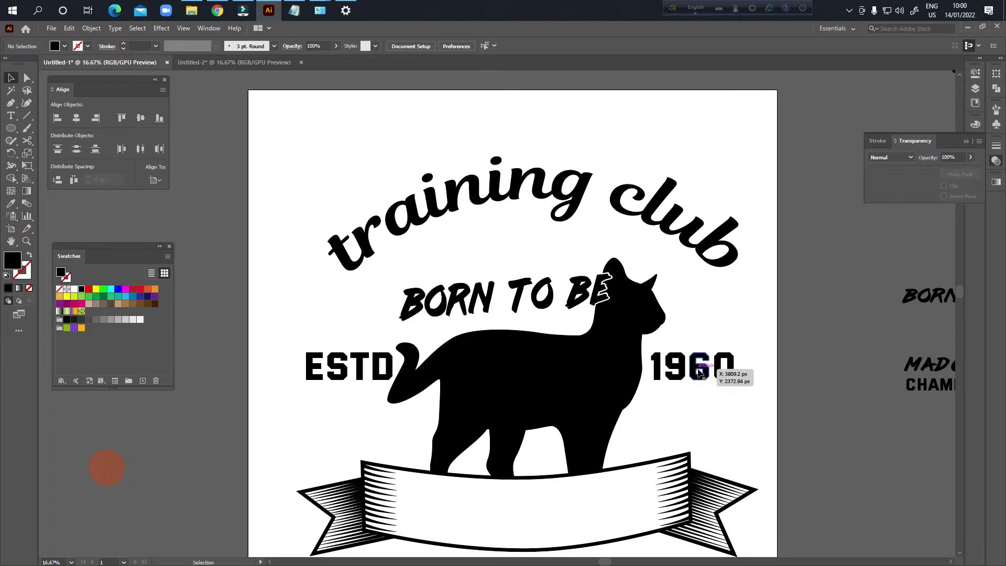
left_click(698, 374)
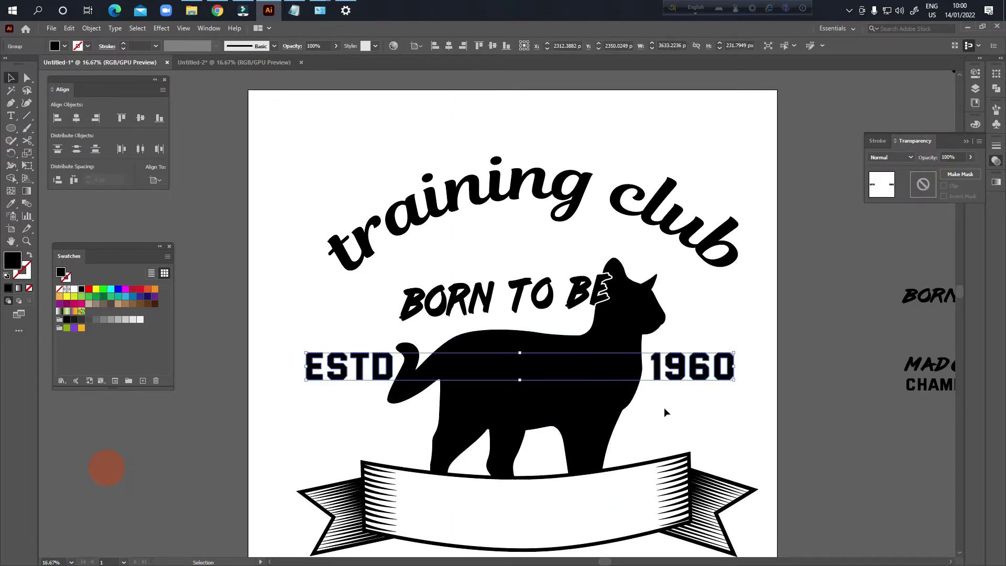
left_click(665, 408)
left_click_drag(705, 404, 713, 406)
double_click(710, 369)
double_click(710, 405)
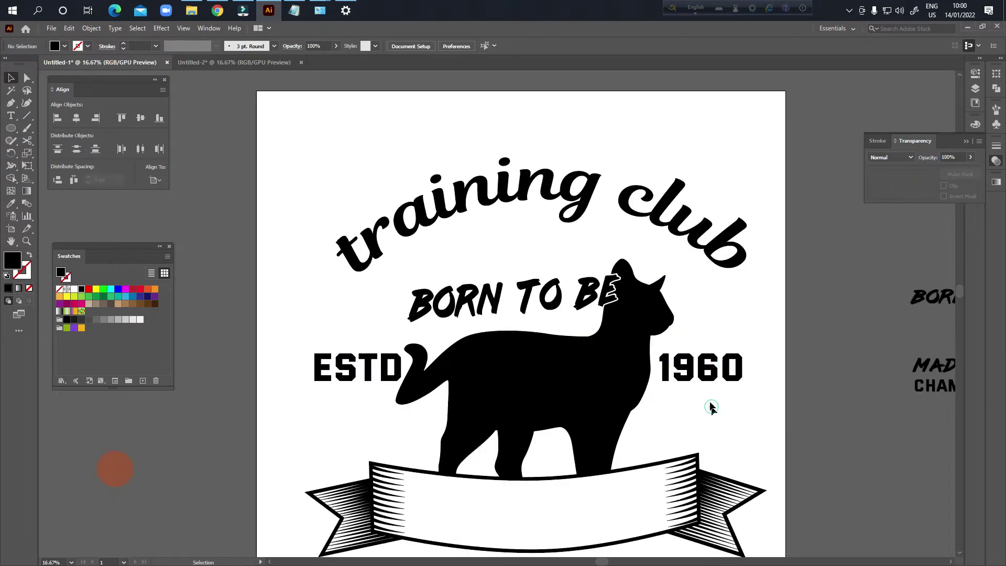
left_click(705, 373)
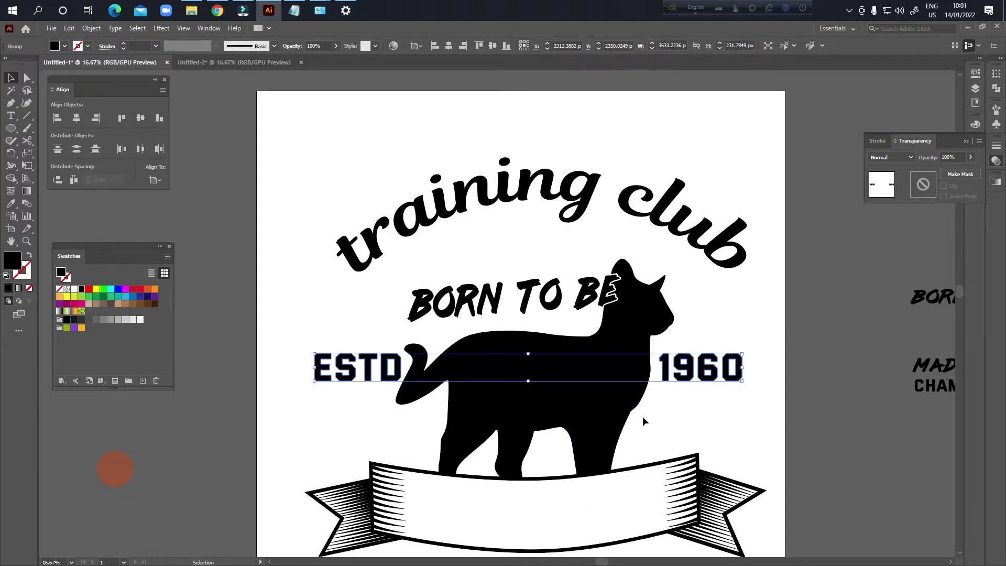
left_click(694, 425)
left_click_drag(699, 431, 616, 401)
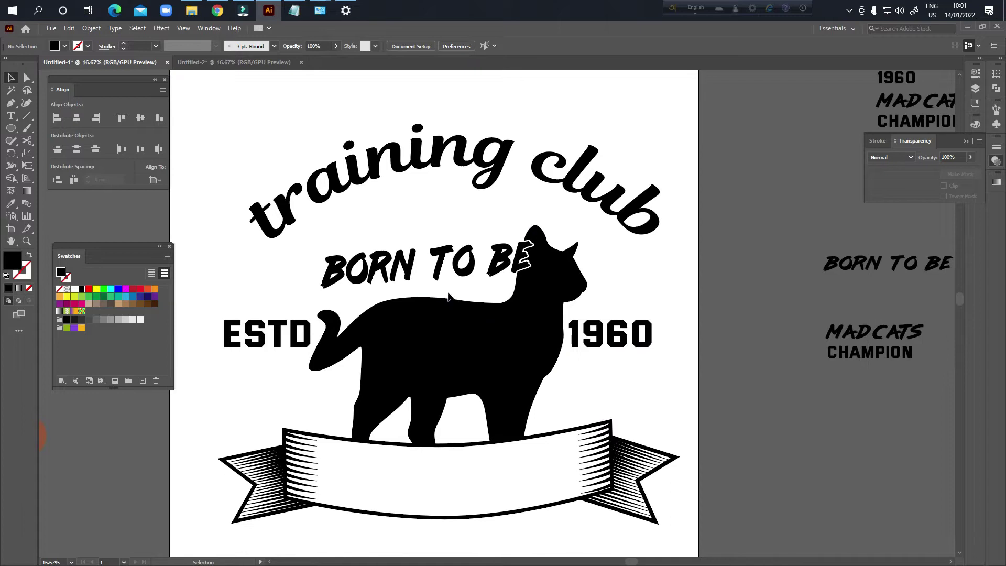
- Rotate the ribbon banner slightly counterclockwise beneath the cat so its end under the cat's chest tilts upward
left_click(598, 443)
left_click_drag(682, 425, 708, 408)
left_click(633, 393)
mouse_move(636, 469)
left_mouse_down()
mouse_move(604, 467)
mouse_move(626, 448)
mouse_move(621, 459)
left_mouse_up()
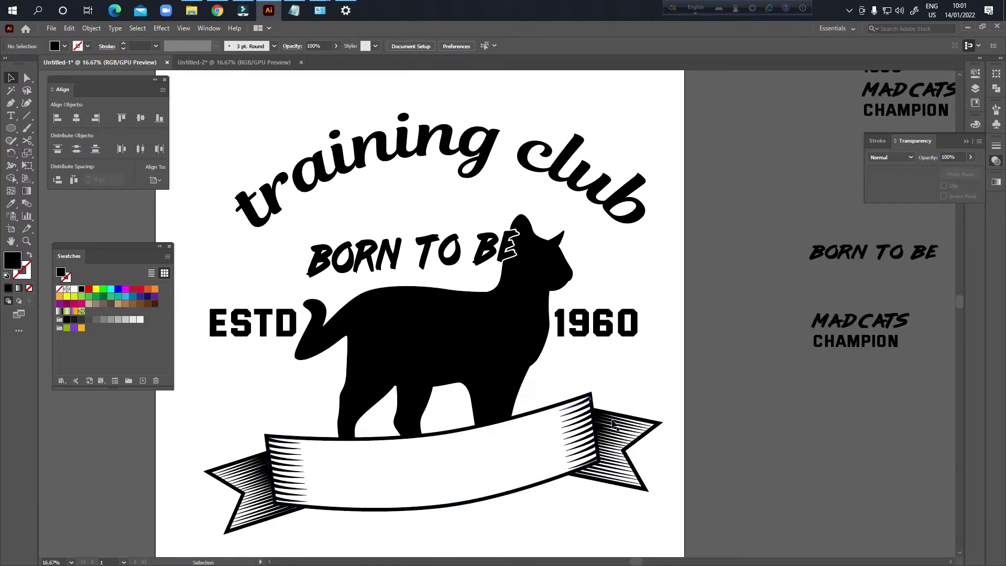
- Move the "MADCATS" text from beside the artboard onto the middle of the ribbon and bring it to the front
left_click_drag(840, 415, 794, 403)
left_click(827, 310)
left_click_drag(827, 309, 442, 470)
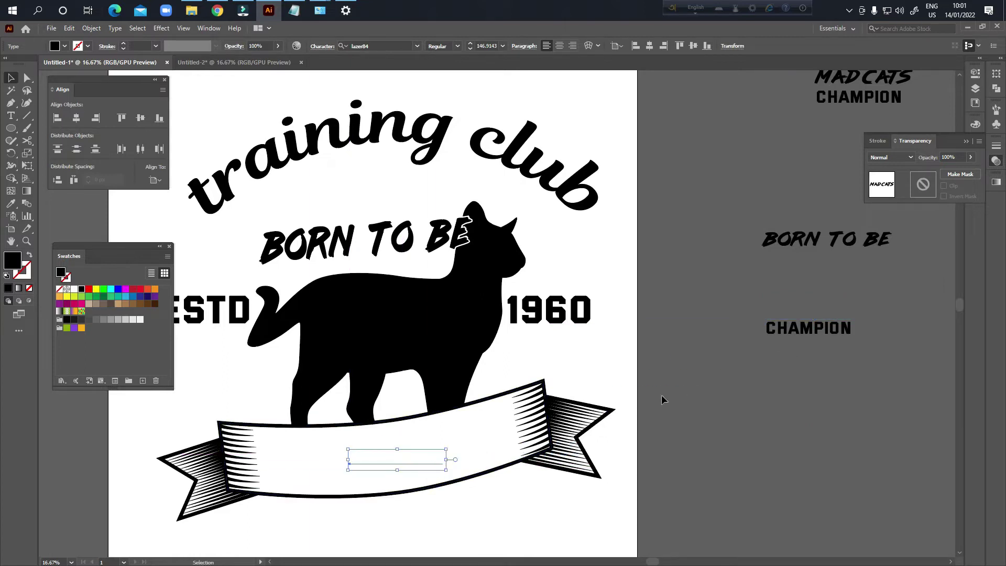
right_click(401, 460)
mouse_move(433, 406)
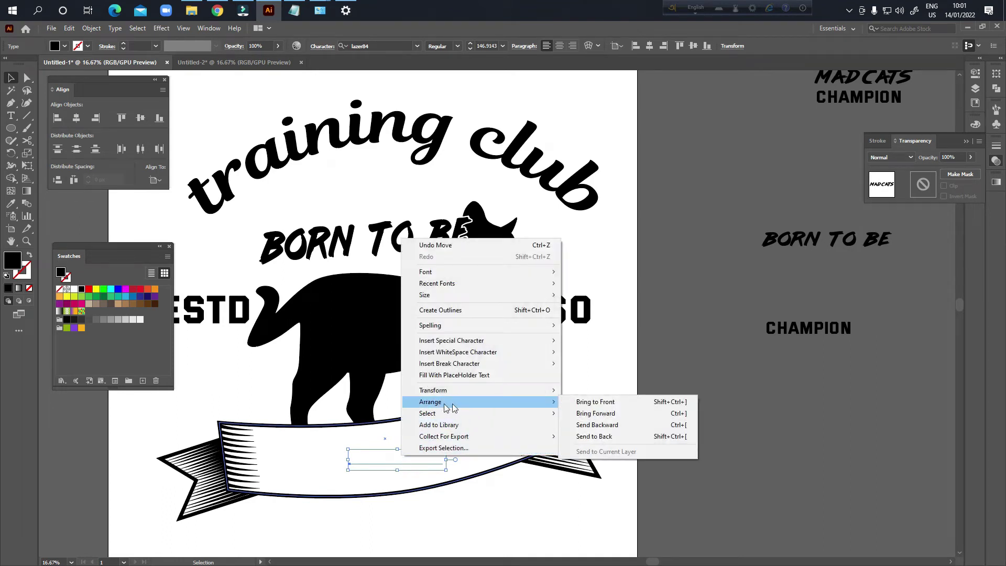
left_click(598, 404)
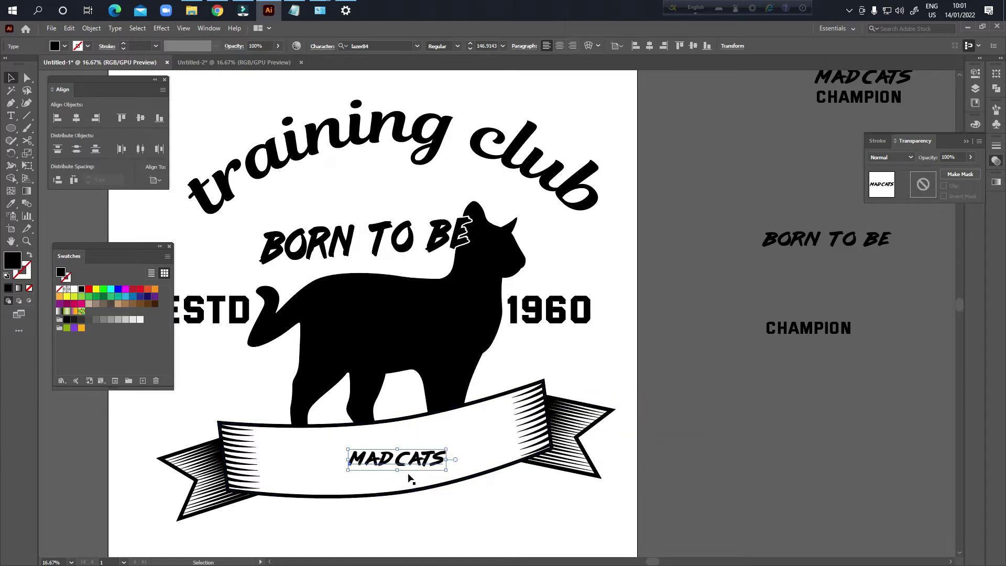
- Undo the last stacking change and bring the "MADCATS" text on the ribbon to the front again
key("ctrl+z")
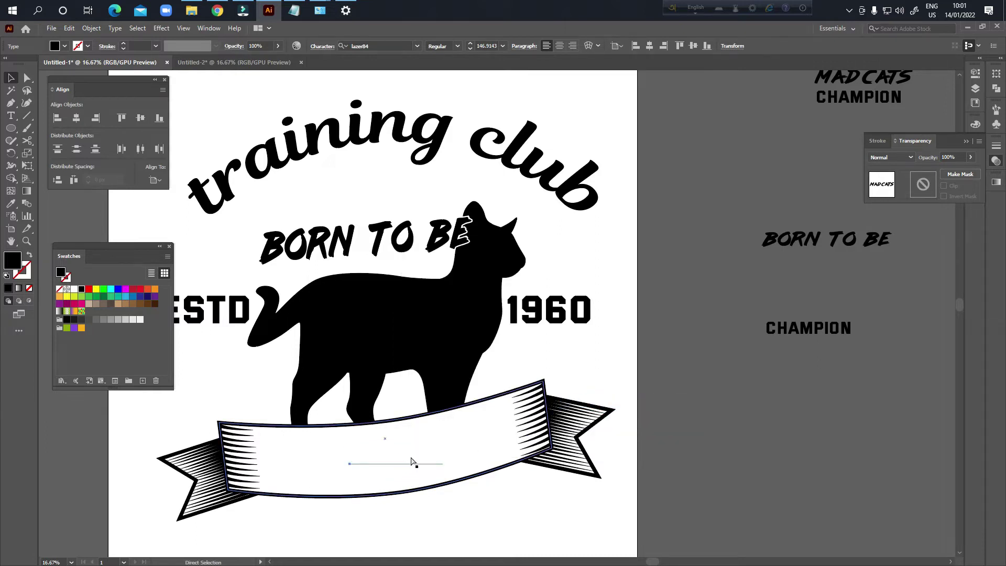
key("ctrl+z")
key("v")
left_click(416, 456)
key("ctrl+shift+bracketright")
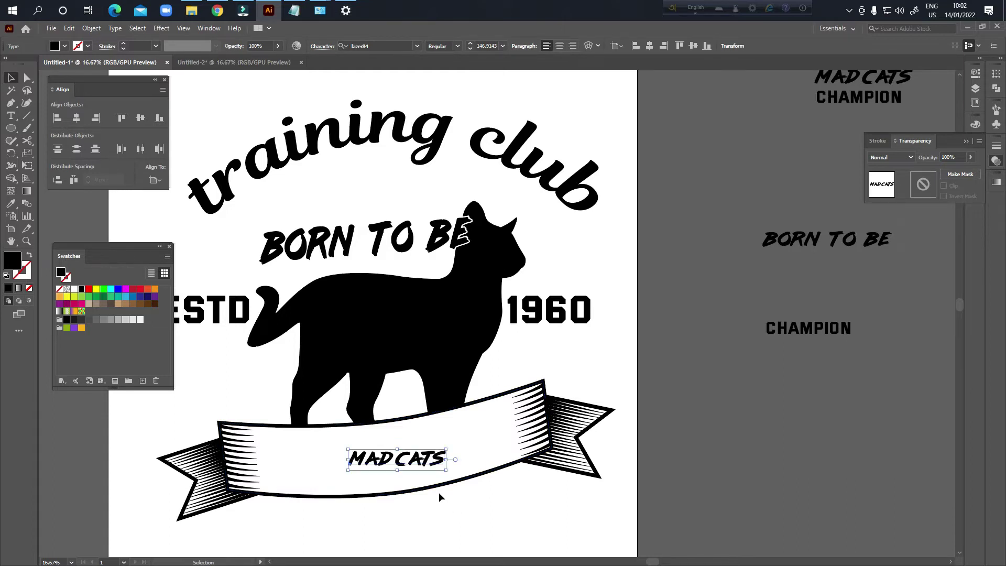
- Rotate "MADCATS" slightly counterclockwise to follow the ribbon's tilt and convert it to outlines
left_click_drag(451, 474, 443, 467)
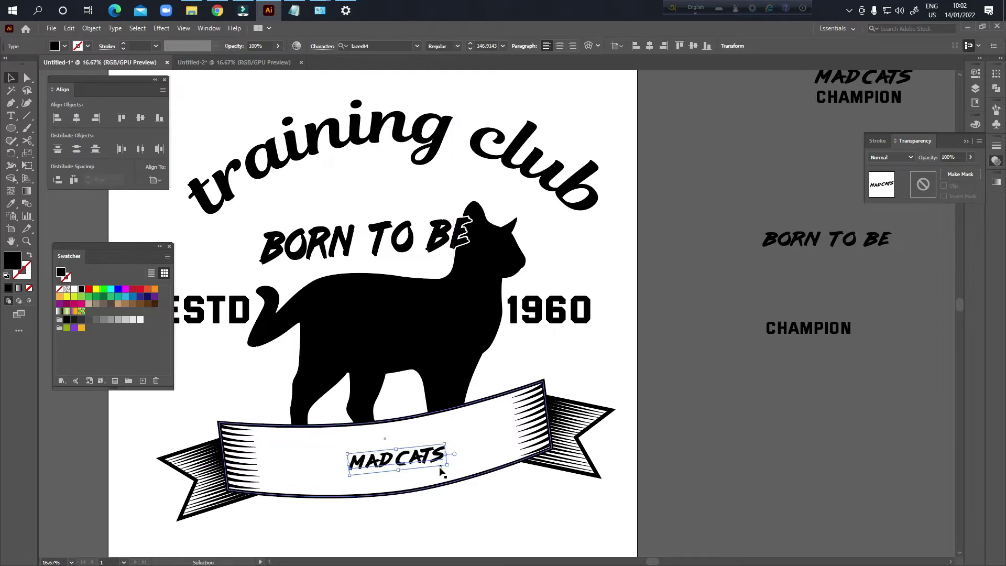
right_click(443, 467)
left_click(476, 314)
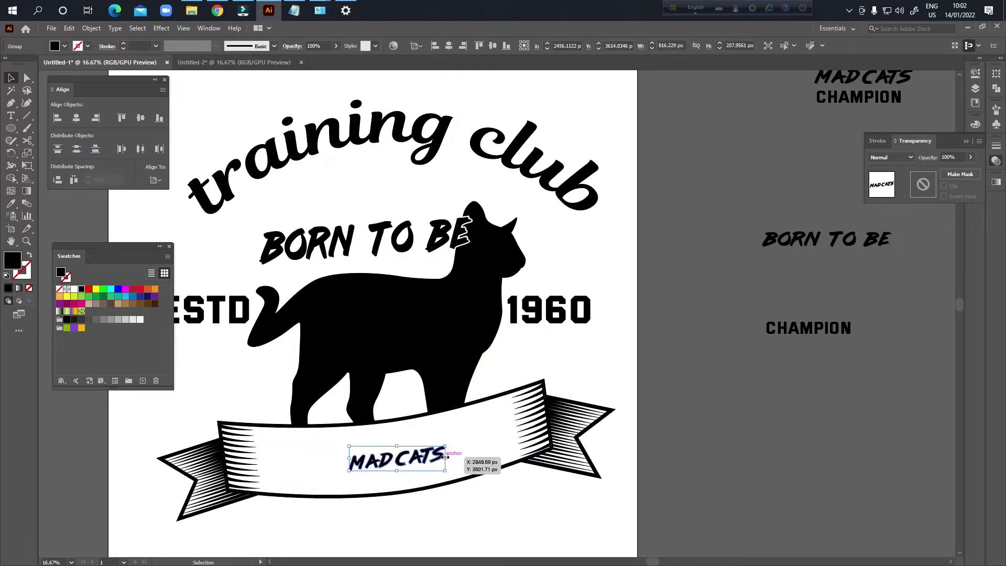
- Enlarge the outlined "MADCATS" to about 2200 px wide and position it to fill the ribbon's front panel
left_click_drag(446, 457, 508, 444)
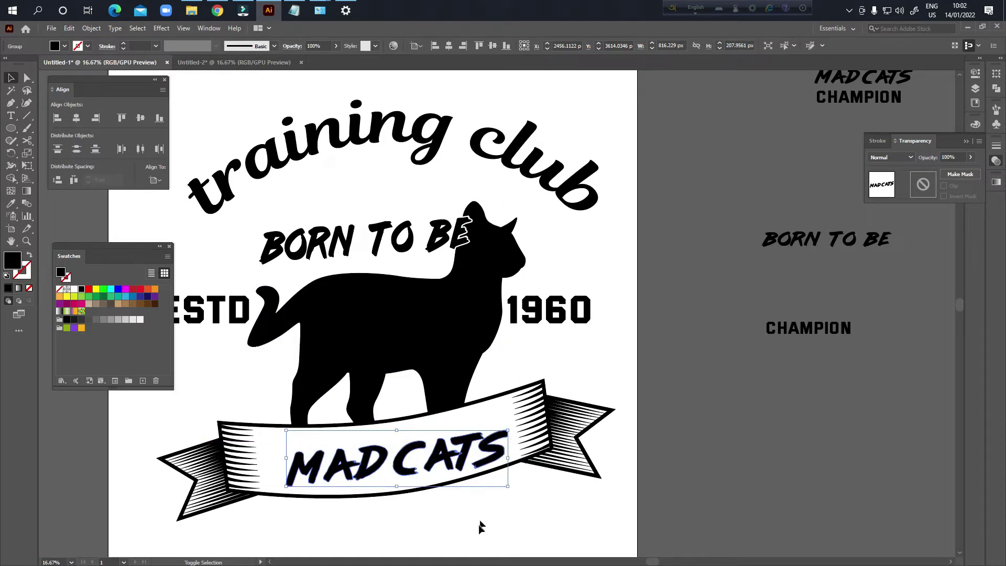
left_click_drag(448, 459, 429, 446)
left_click_drag(489, 445, 524, 446)
left_click_drag(451, 439, 445, 446)
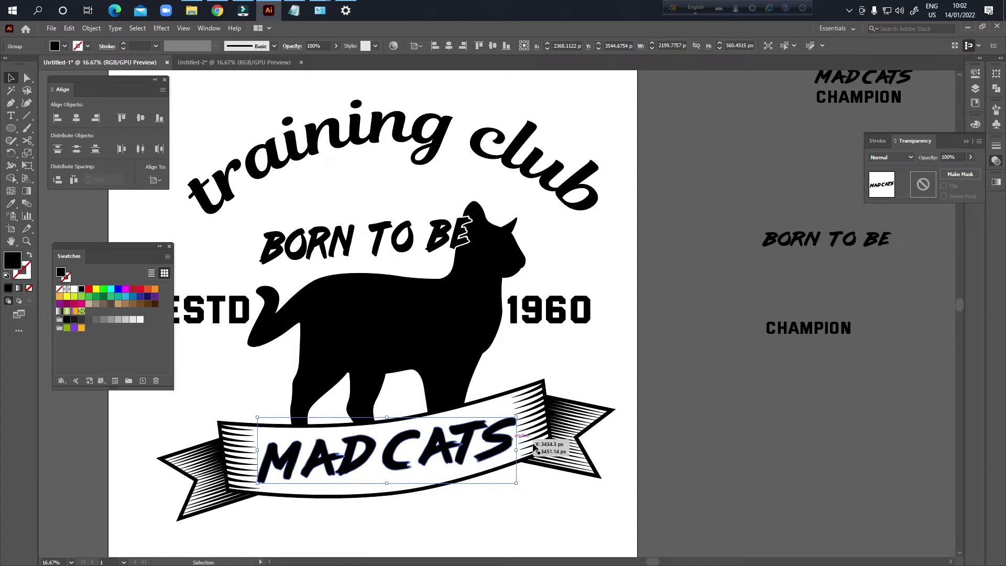
left_click(457, 506)
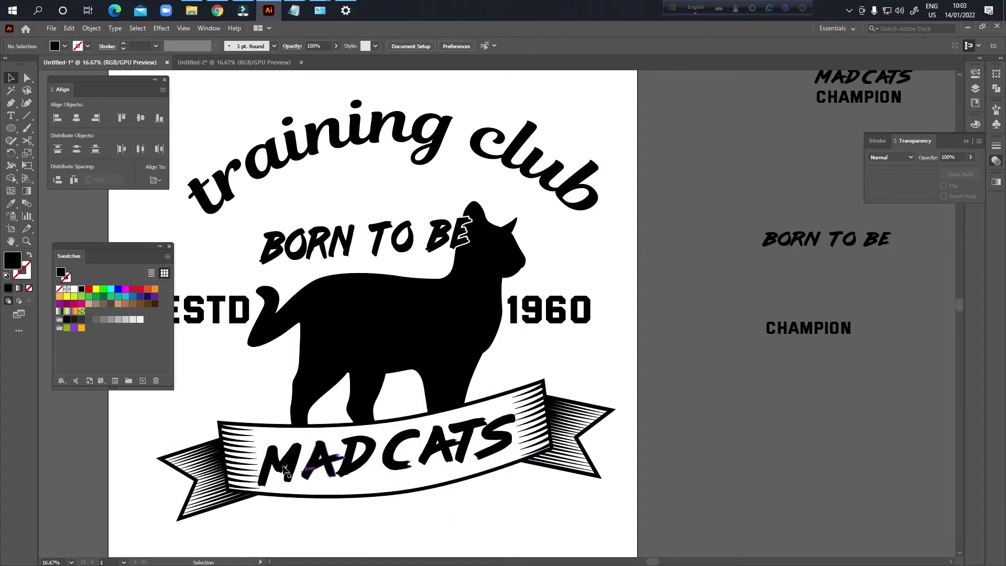
- Apply a horizontal Arc warp with a bend of -10% to "MADCATS" on the ribbon
left_click(435, 449)
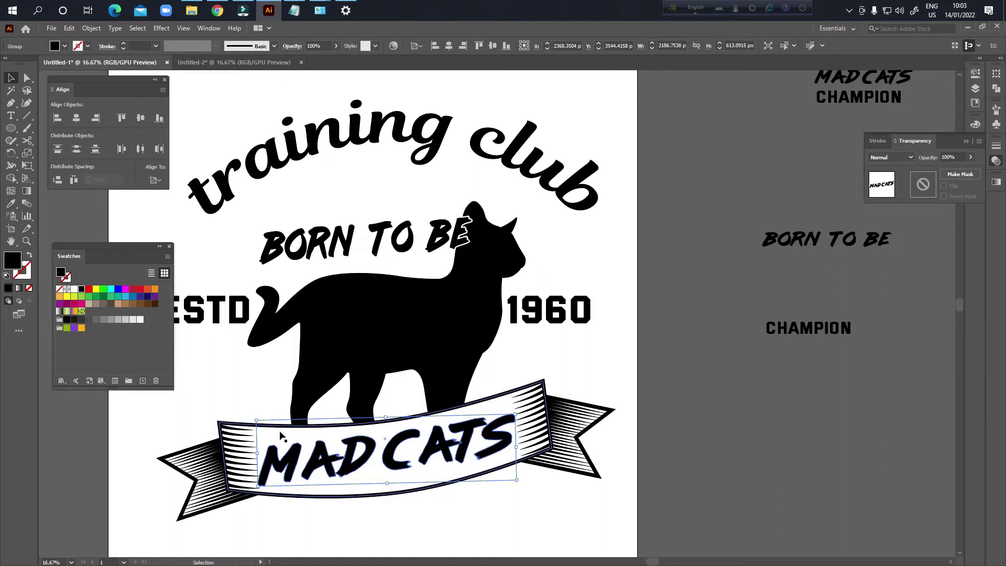
left_click(161, 28)
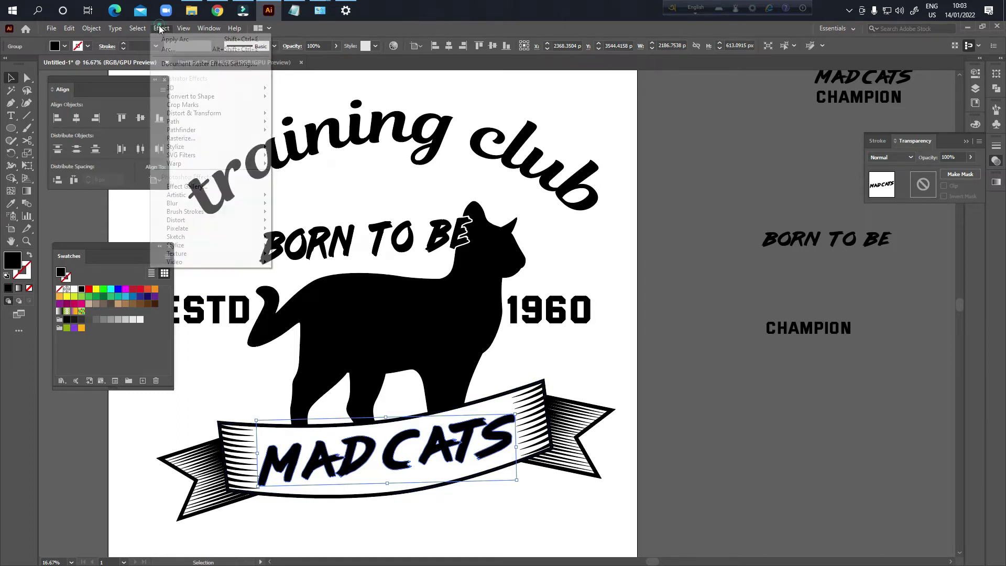
mouse_move(193, 163)
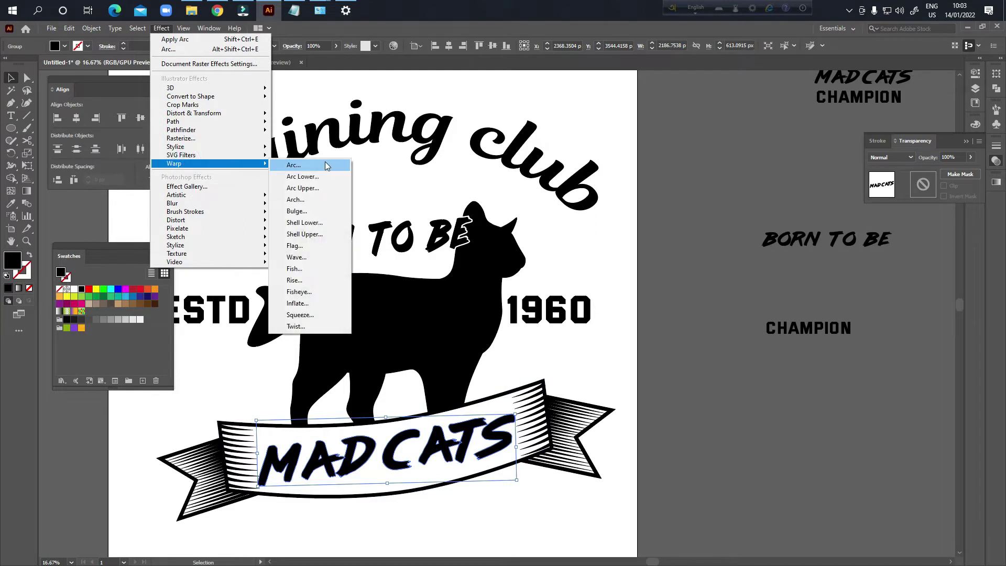
left_click(325, 165)
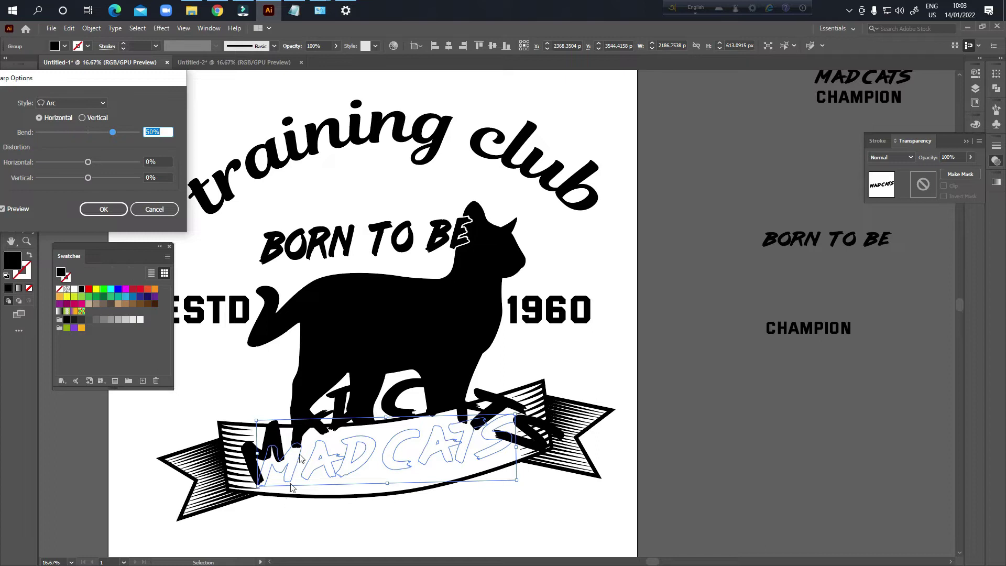
key("shift+Up")
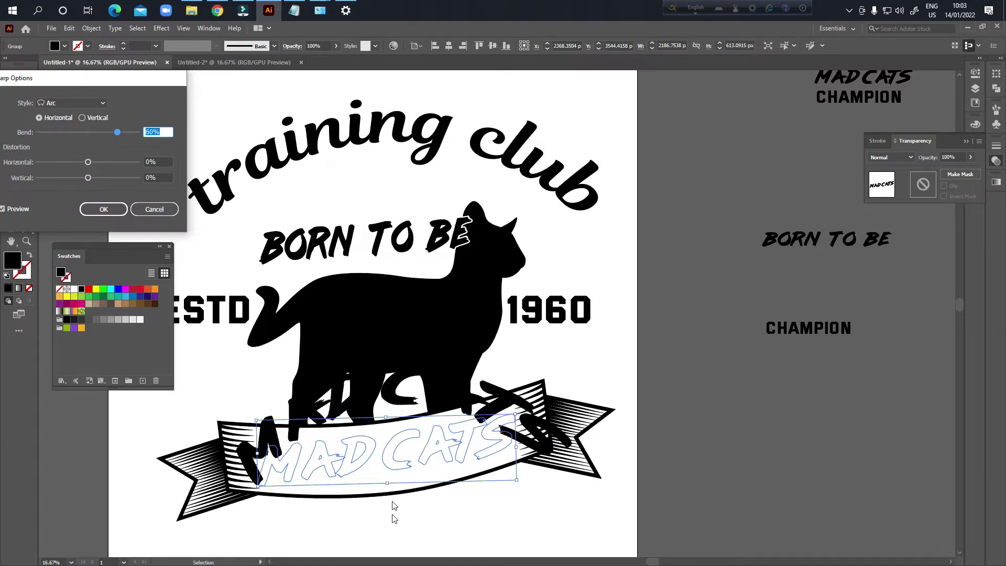
scroll(152, 131, "down", 20)
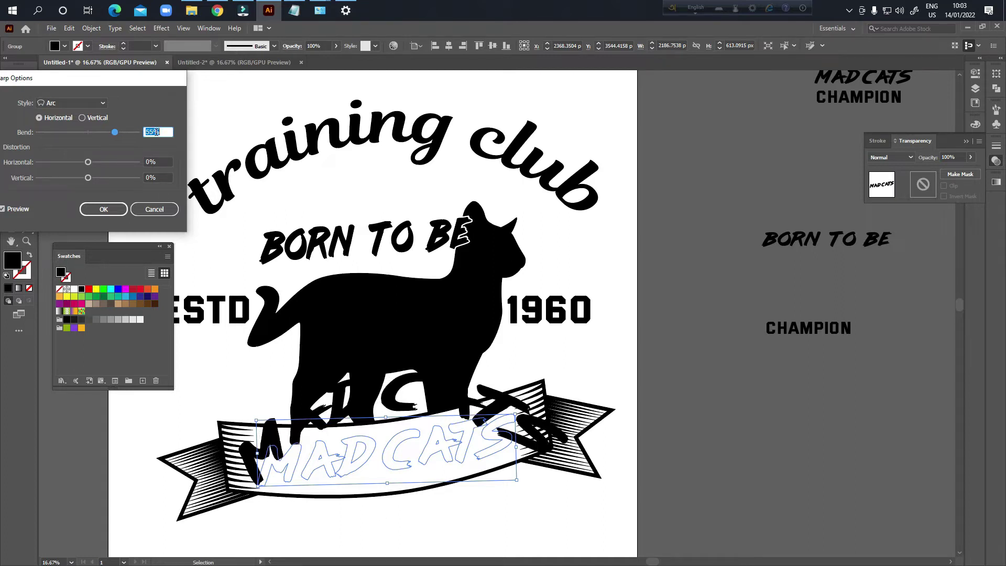
scroll(155, 130, "down", 16)
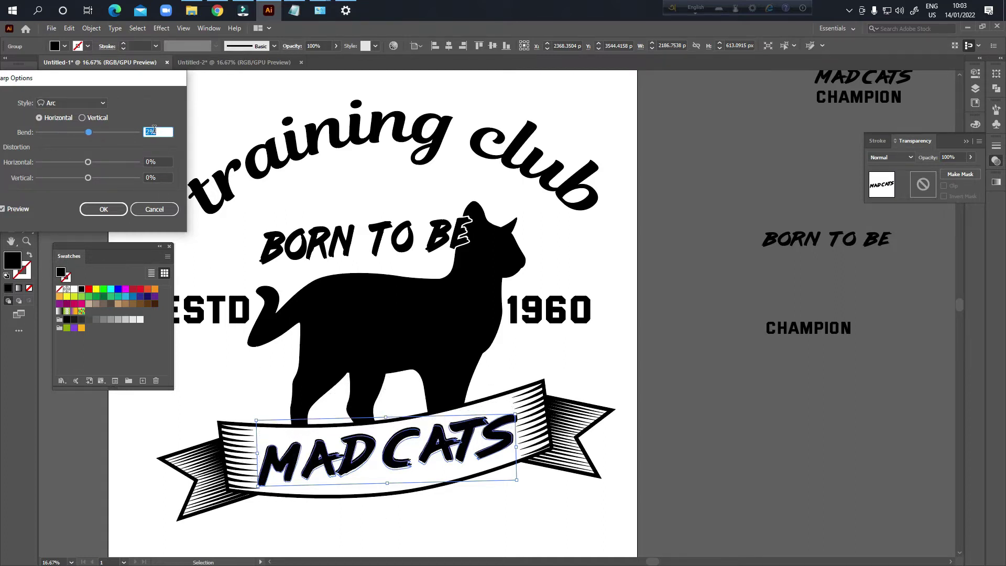
scroll(152, 129, "down", 9)
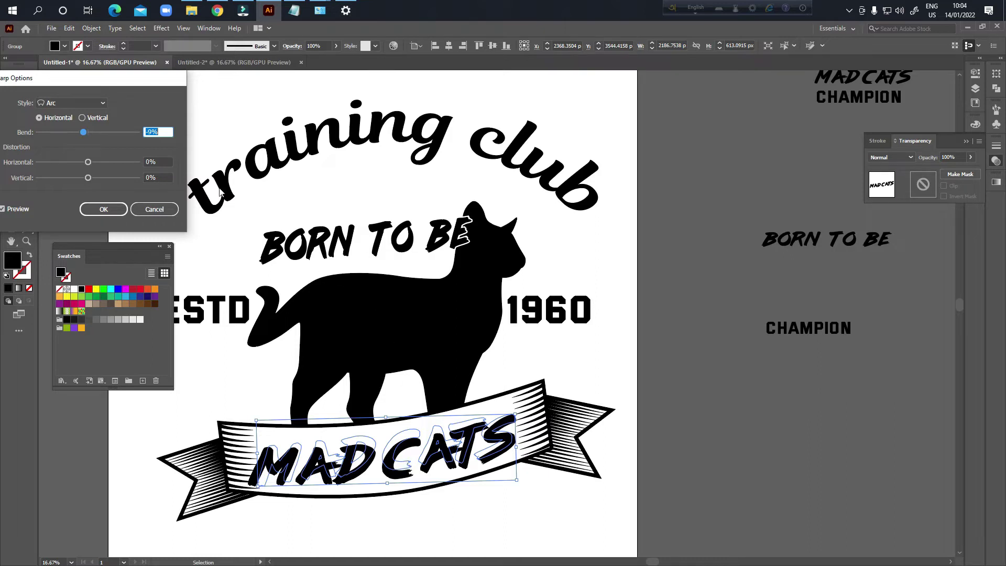
scroll(152, 132, "down", 1)
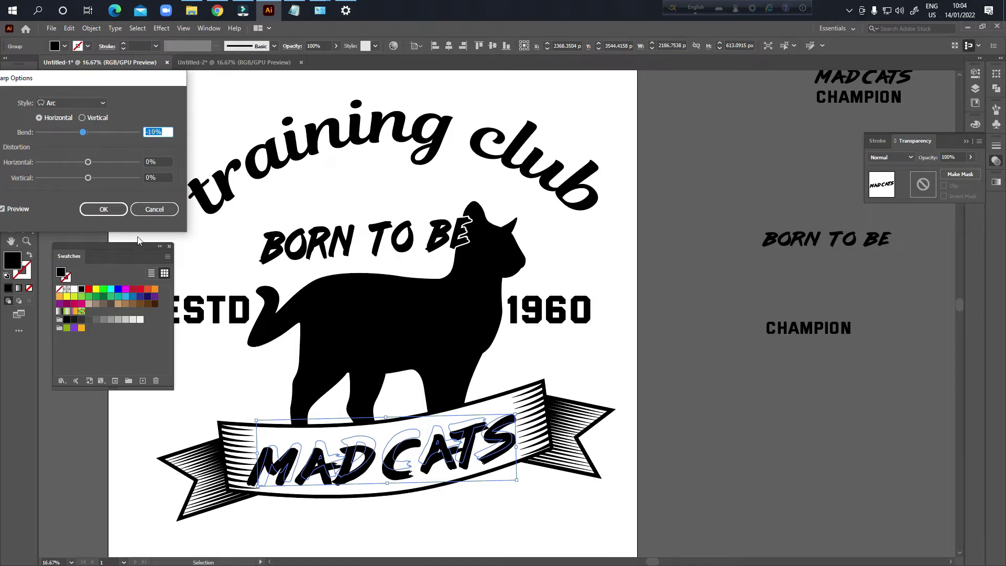
left_click(109, 209)
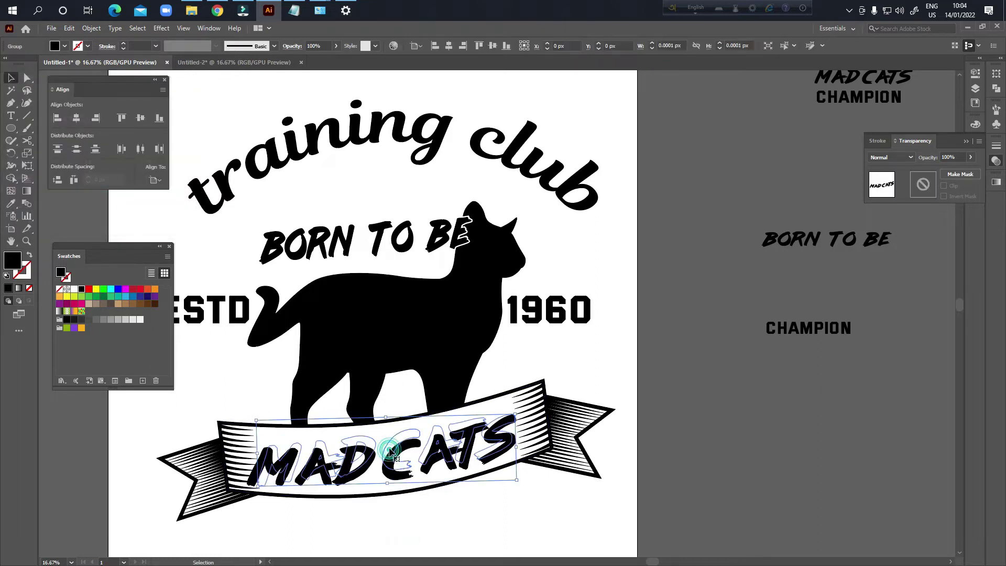
- Shrink the warped "MADCATS" slightly and expand its appearance into editable shapes
left_click_drag(517, 448, 500, 435)
scroll(374, 464, "up", 4)
scroll(559, 408, "down", 3)
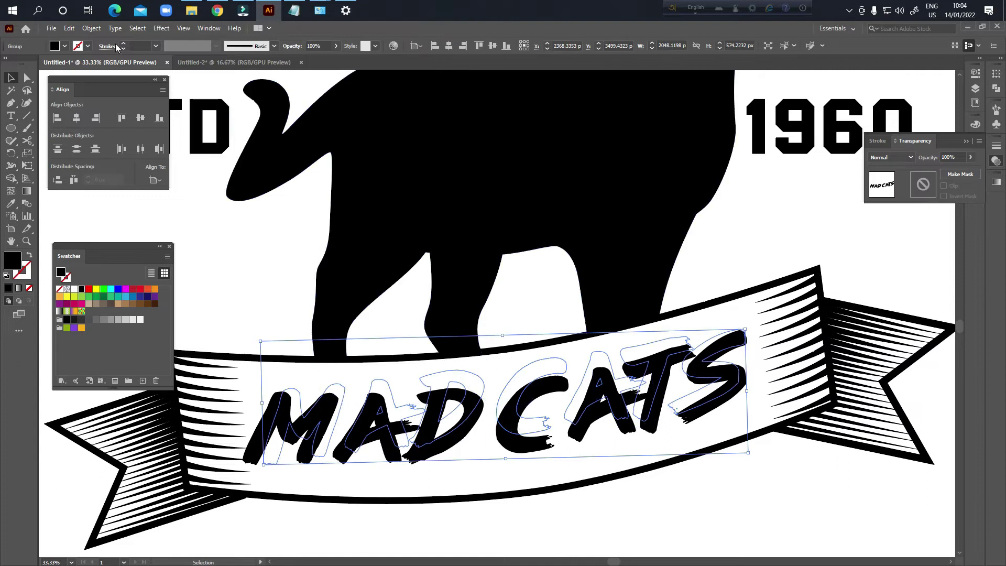
left_click(91, 28)
left_click(159, 163)
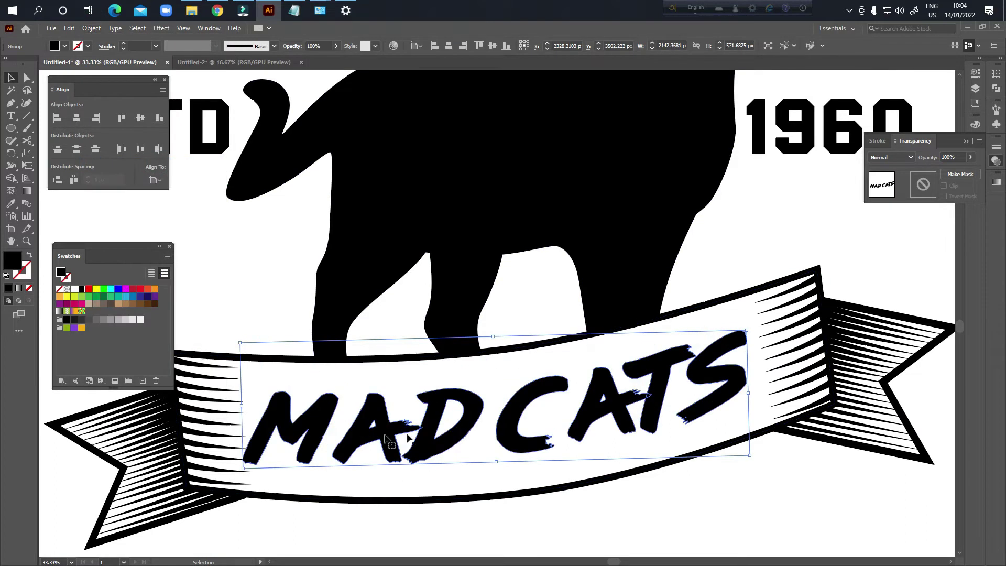
- Nudge the expanded "MADCATS" so it sits evenly in the middle of the ribbon's front panel
scroll(572, 398, "down", 2)
key("ctrl+shift+a")
left_click(599, 403)
scroll(505, 429, "up", 1)
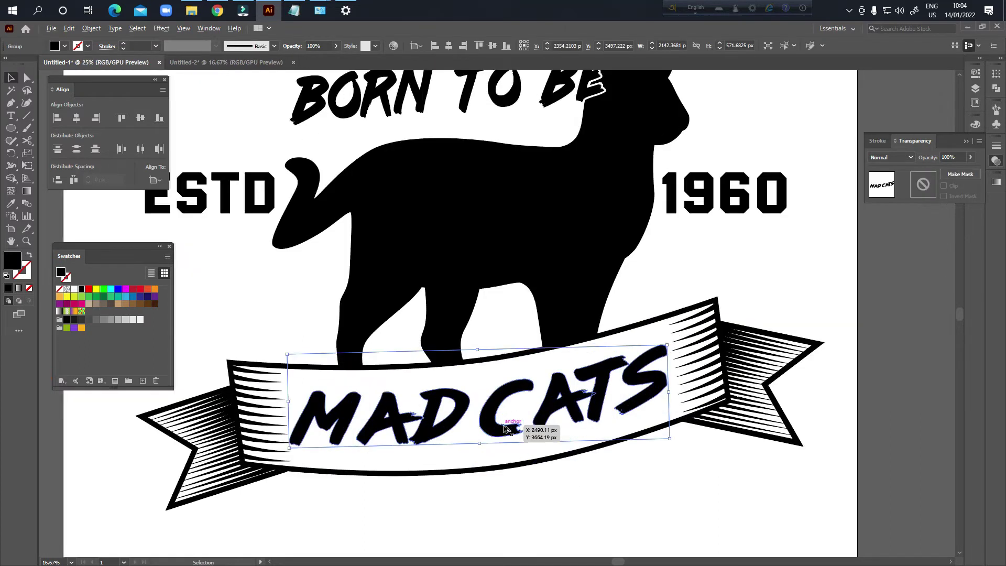
scroll(505, 429, "up", 2)
left_click_drag(463, 425, 470, 439)
scroll(472, 464, "down", 2)
left_click(537, 478)
left_click_drag(616, 480, 571, 480)
scroll(571, 479, "down", 3)
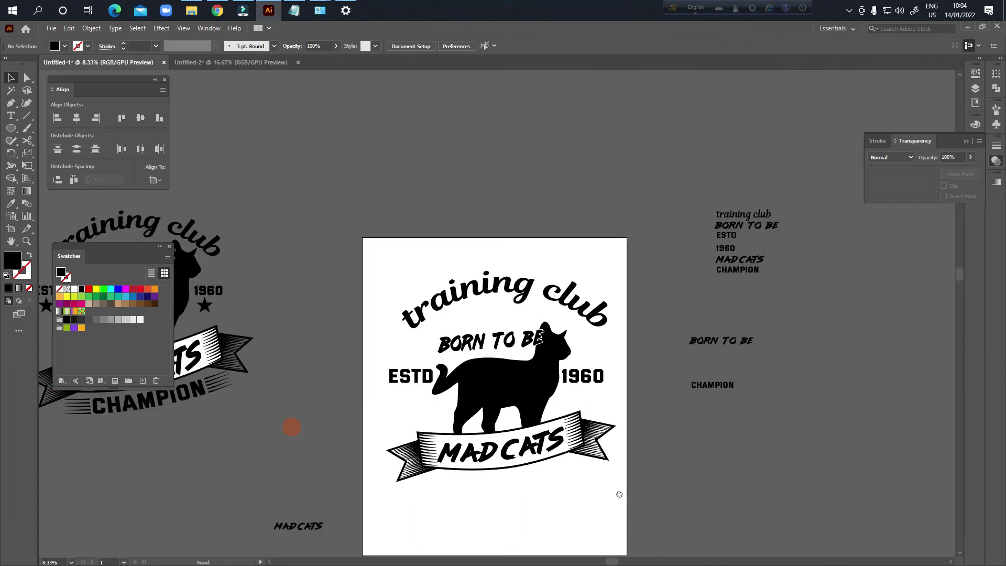
- Move the "CHAMPION" text from beside the artboard to just below the middle of the ribbon
left_click_drag(292, 427, 240, 387)
left_click(665, 345)
left_click_drag(665, 346, 455, 470)
scroll(456, 442, "up", 5)
scroll(456, 441, "down", 2)
scroll(573, 425, "down", 1)
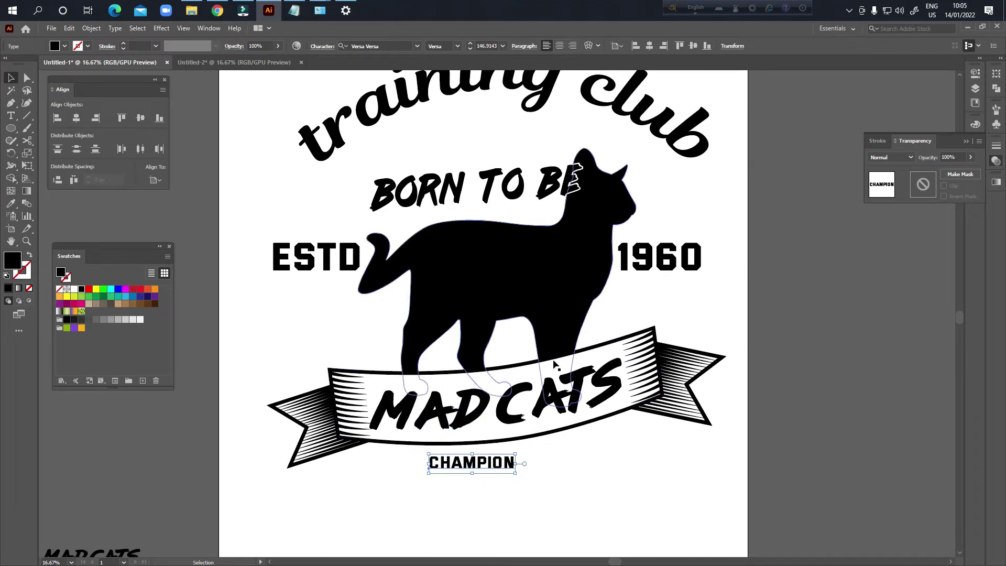
scroll(555, 365, "up", 2)
left_click_drag(604, 521, 532, 443)
scroll(445, 455, "up", 1)
scroll(445, 453, "down", 1)
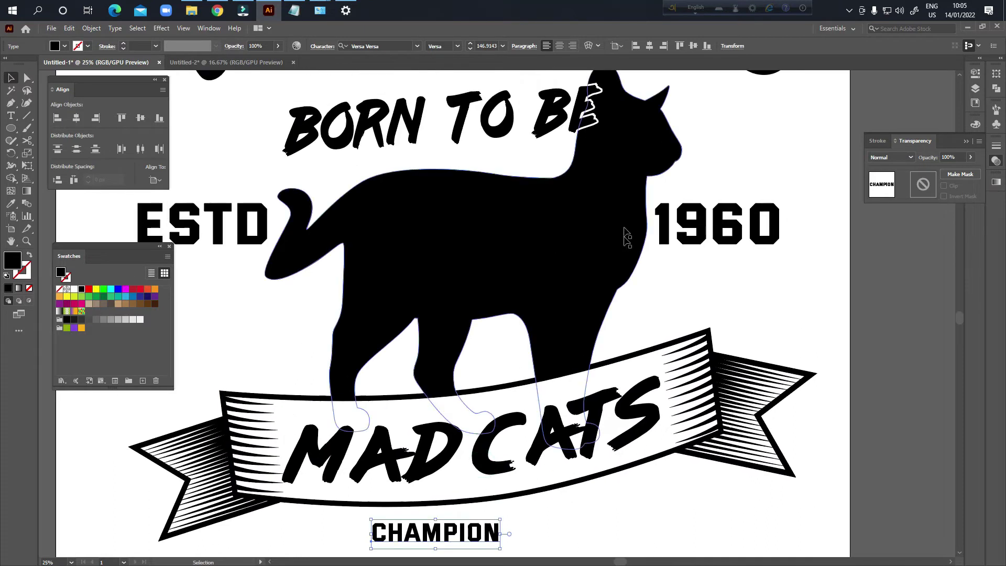
scroll(434, 461, "up", 1)
- Convert "CHAMPION" to outlines and enlarge it to about twice its size below the ribbon
right_click(433, 454)
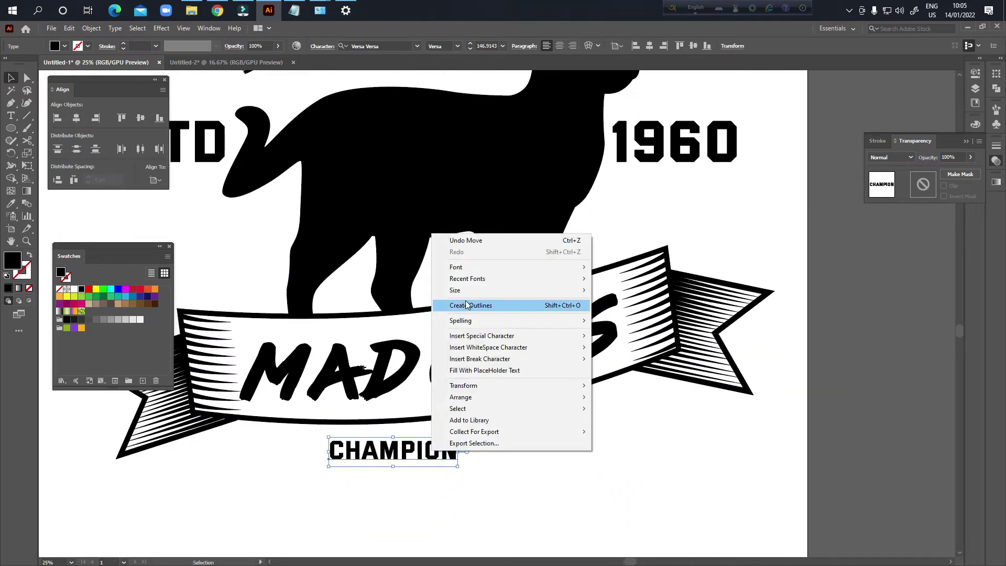
left_click(443, 305)
left_click_drag(455, 458, 584, 519)
left_click(634, 466)
left_click_drag(568, 486, 566, 495)
left_click_drag(663, 517, 653, 493)
left_click(654, 482)
- Draw a horizontal line about 431 px long just before the first letter of "CHAMPION", level with the top of the letters
left_click(24, 116)
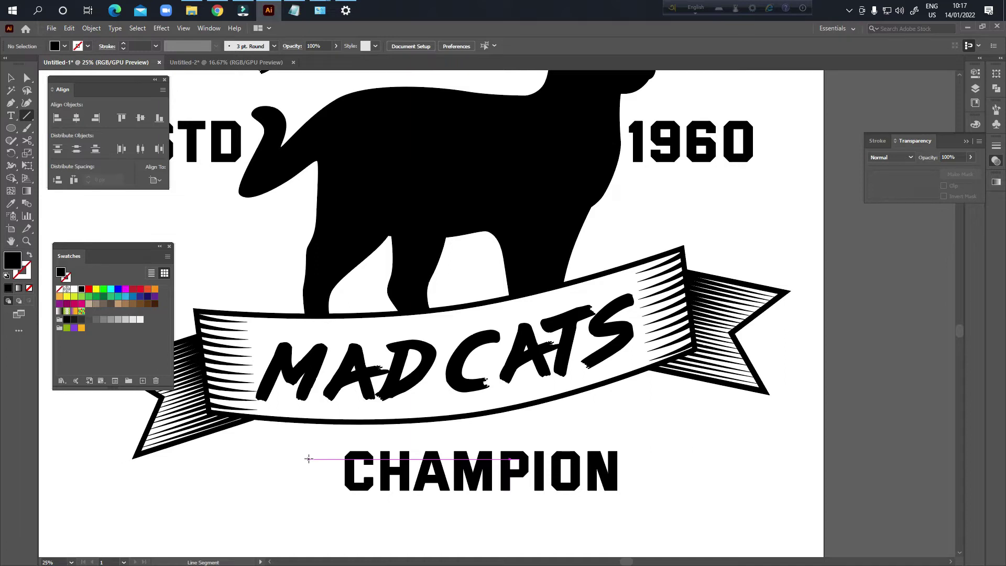
left_click_drag(263, 451, 339, 451)
key("v")
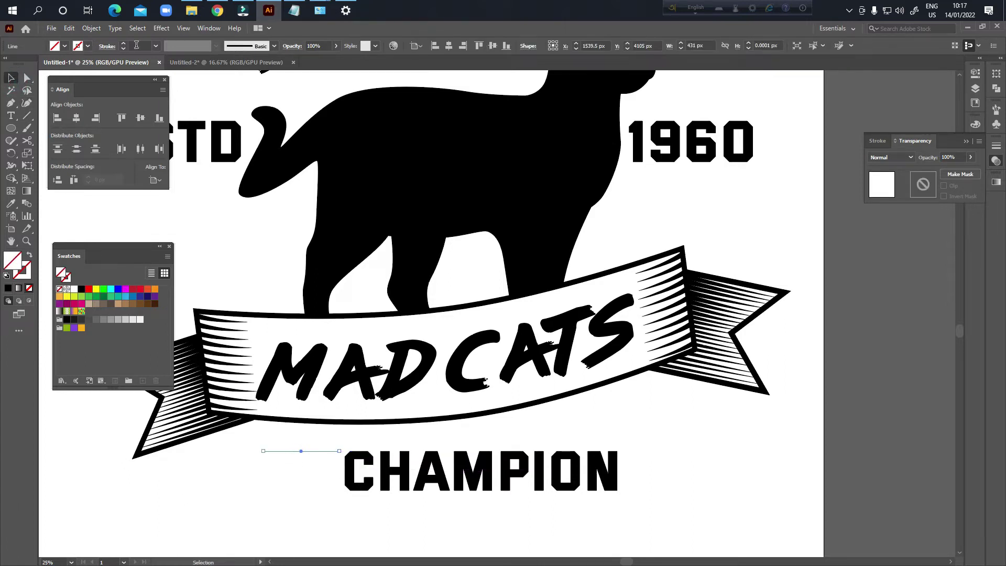
left_click(273, 476)
left_click(293, 451)
scroll(304, 458, "up", 5)
scroll(304, 458, "down", 2)
left_click_drag(298, 466, 336, 467)
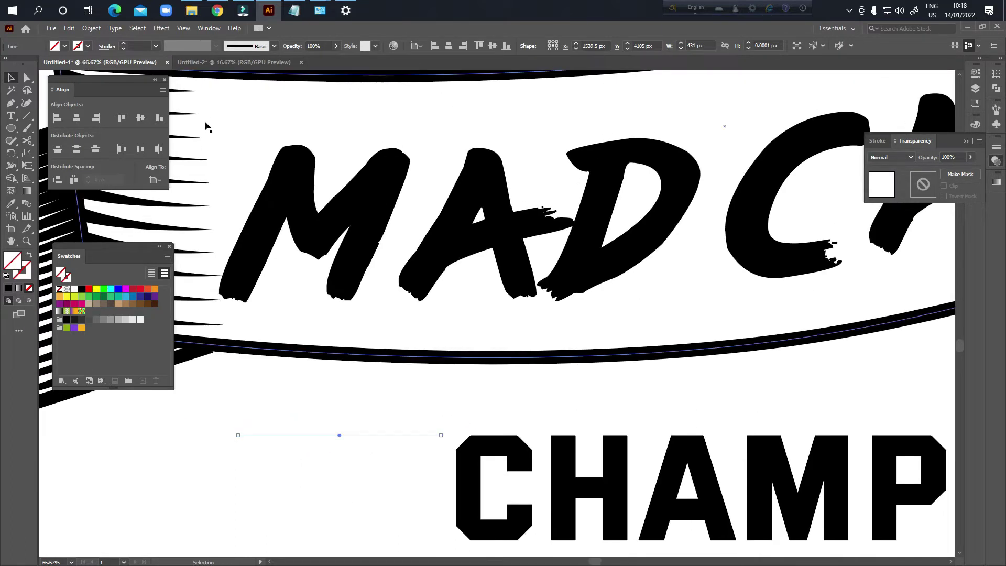
- Give the line before "CHAMPION" a red stroke with a weight of 11 pt
left_click(124, 44)
left_click(124, 43)
left_click(124, 44)
left_click(124, 43)
left_click(124, 44)
left_click(124, 44)
left_click(124, 44)
left_click(124, 44)
left_click(124, 45)
left_click(123, 44)
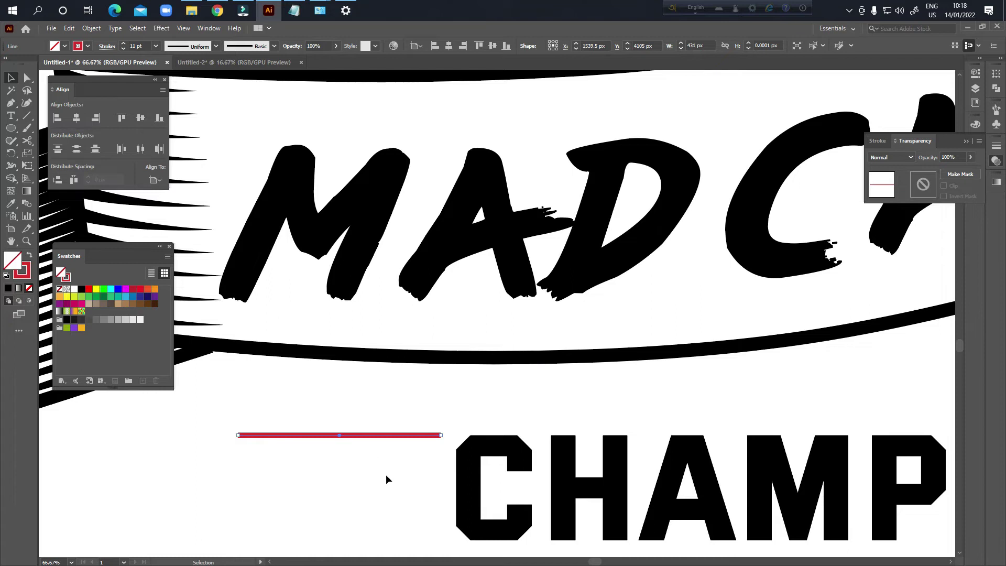
- Duplicate the red line downward at 32.5 px intervals to build a stack of seven parallel lines
scroll(386, 474, "down", 2)
scroll(384, 488, "up", 2)
left_click_drag(381, 458, 370, 336)
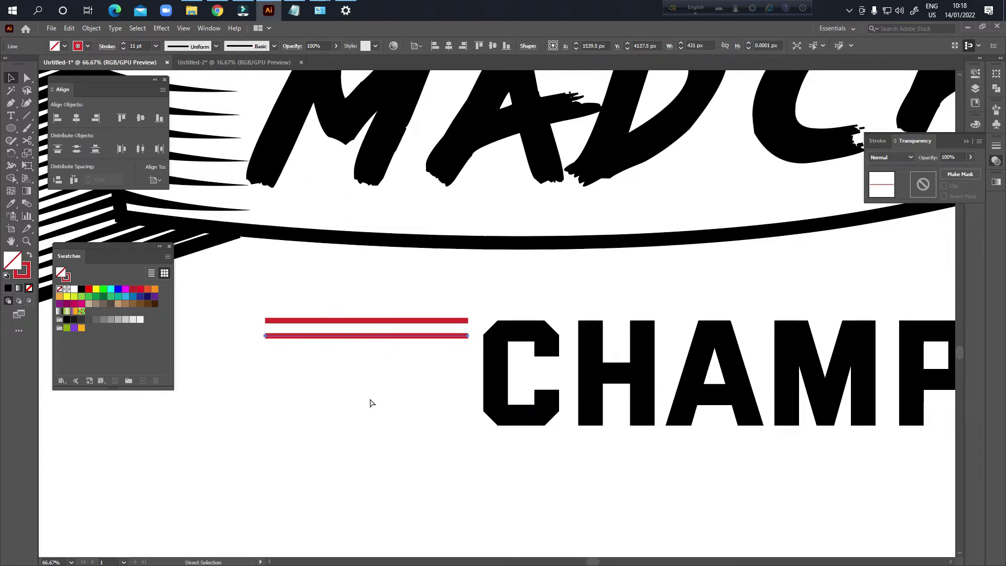
key("ctrl+d")
key("ctrl+d")
key("ctrl+d")
key("ctrl+d")
key("ctrl+d")
key("ctrl+d")
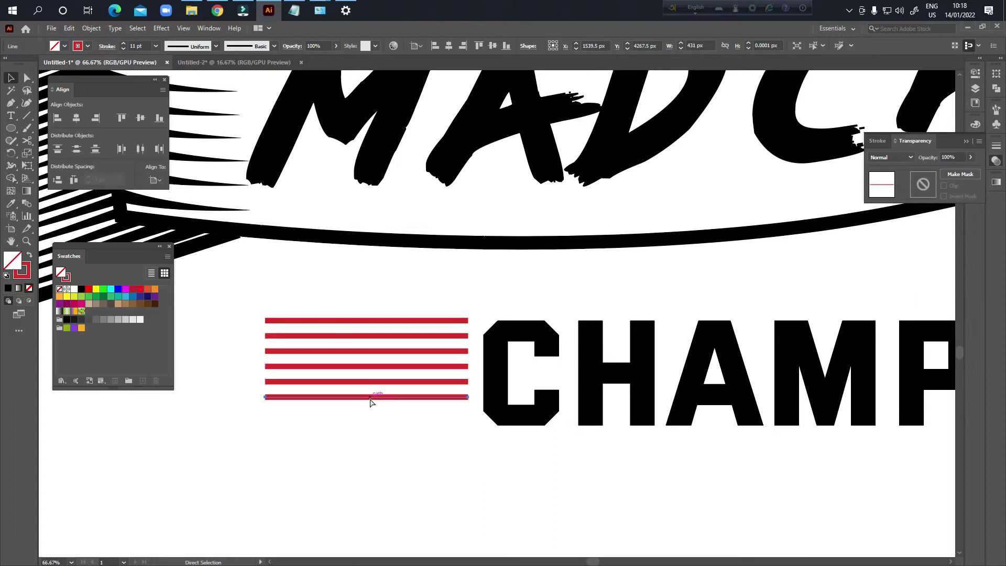
key("ctrl+z")
- Nudge the seven red lines slightly closer to "CHAMPION" and apply the triangular tapered width profile to their strokes
left_click_drag(239, 301, 382, 416)
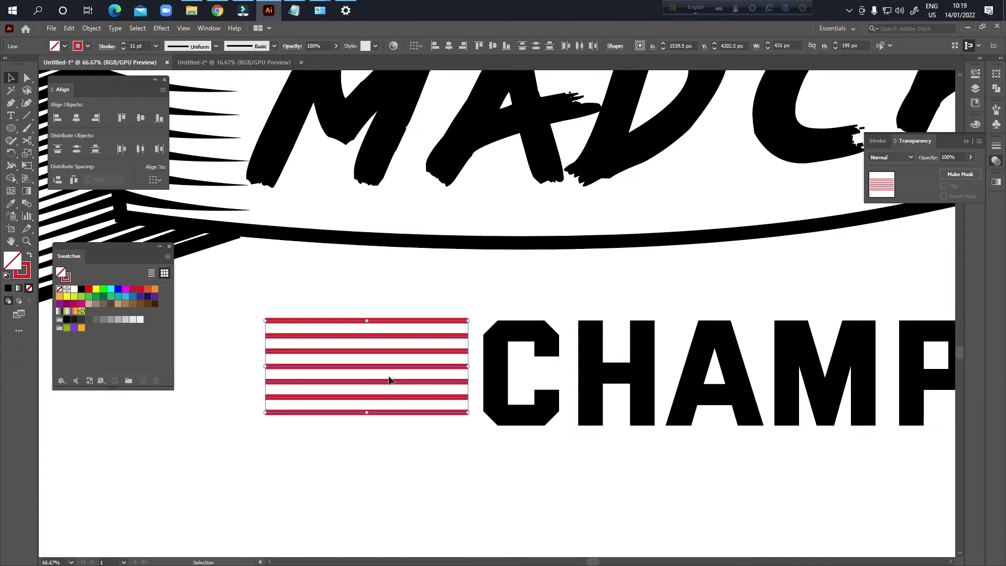
left_click_drag(382, 367, 387, 375)
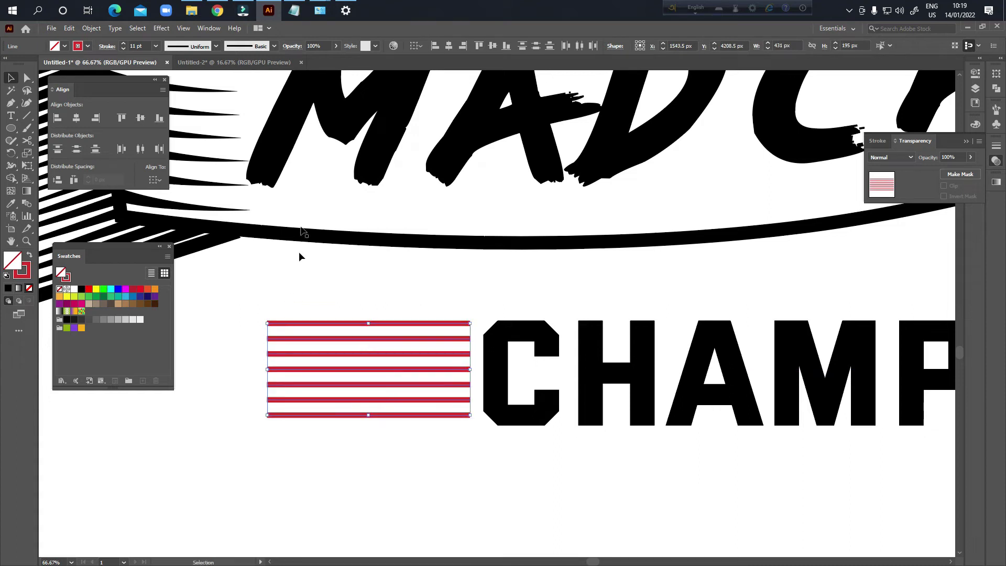
left_click(216, 47)
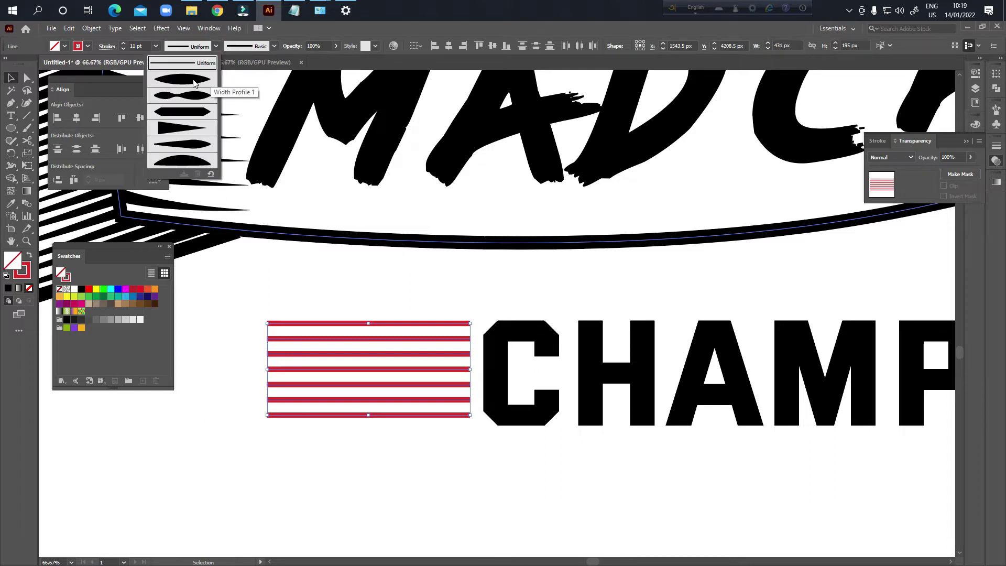
left_click(182, 129)
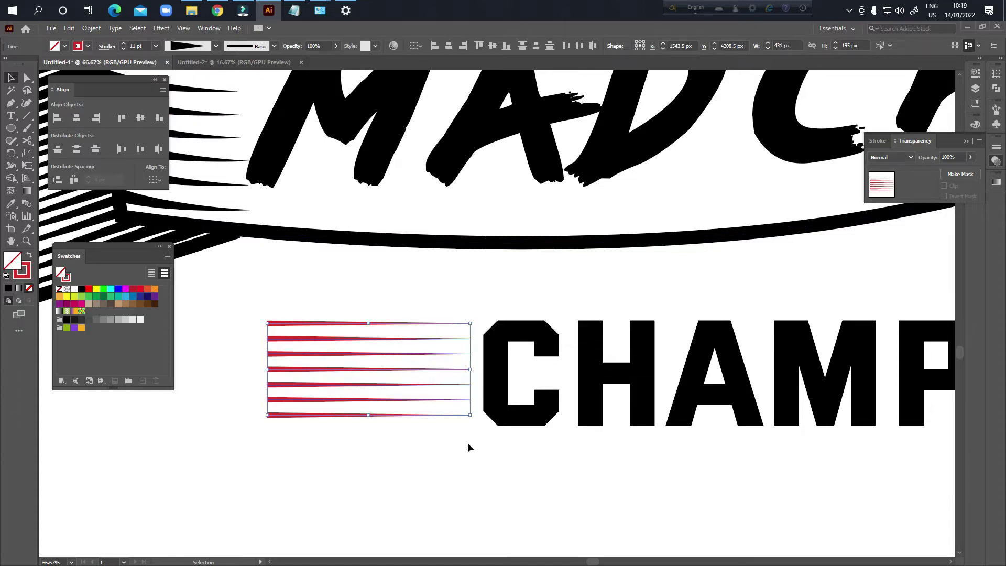
- Flip the width profile of the seven lines so their thick ends face the first letter of "CHAMPION"
left_click(426, 433)
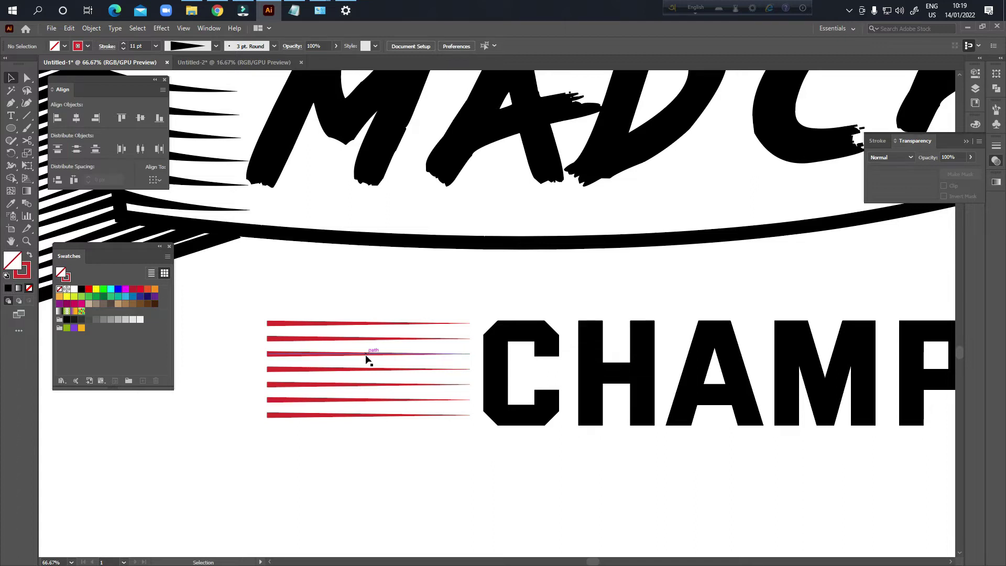
left_click_drag(293, 294, 345, 440)
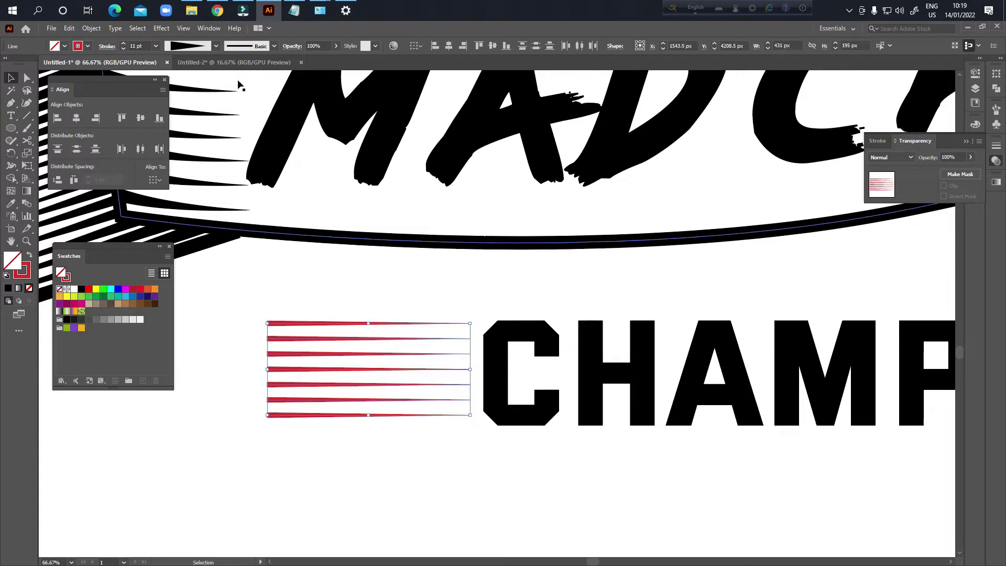
left_click(106, 46)
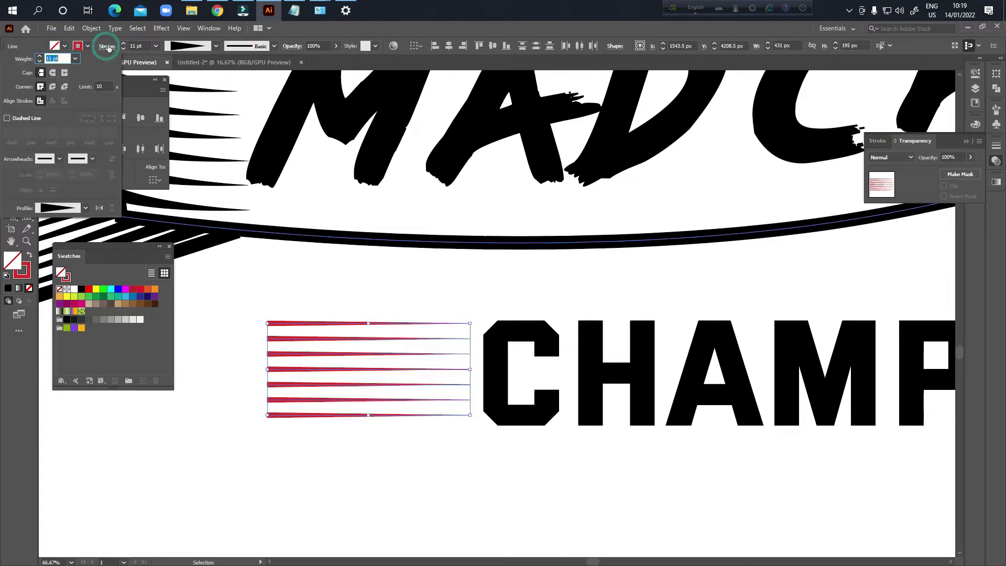
left_click(99, 208)
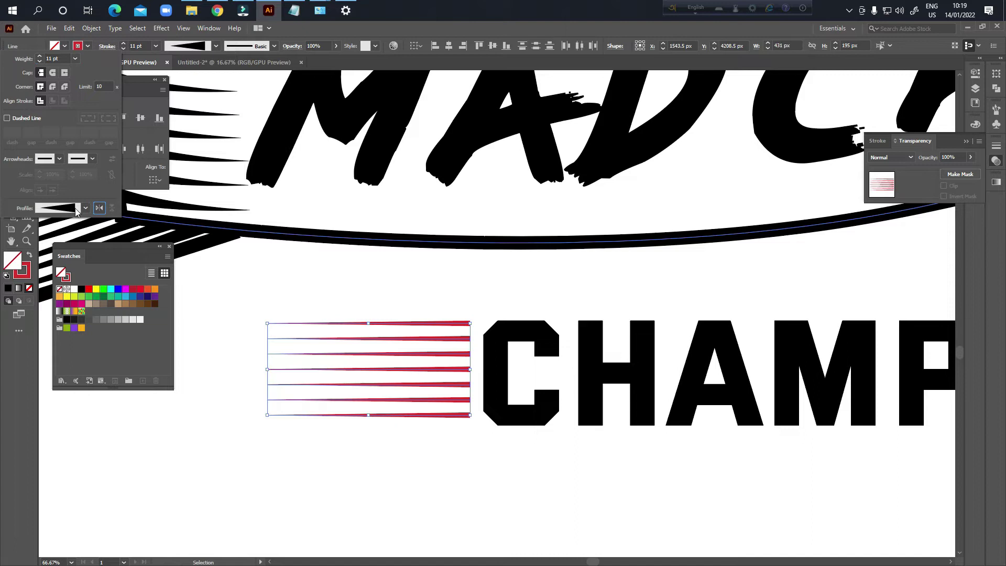
left_click(414, 309)
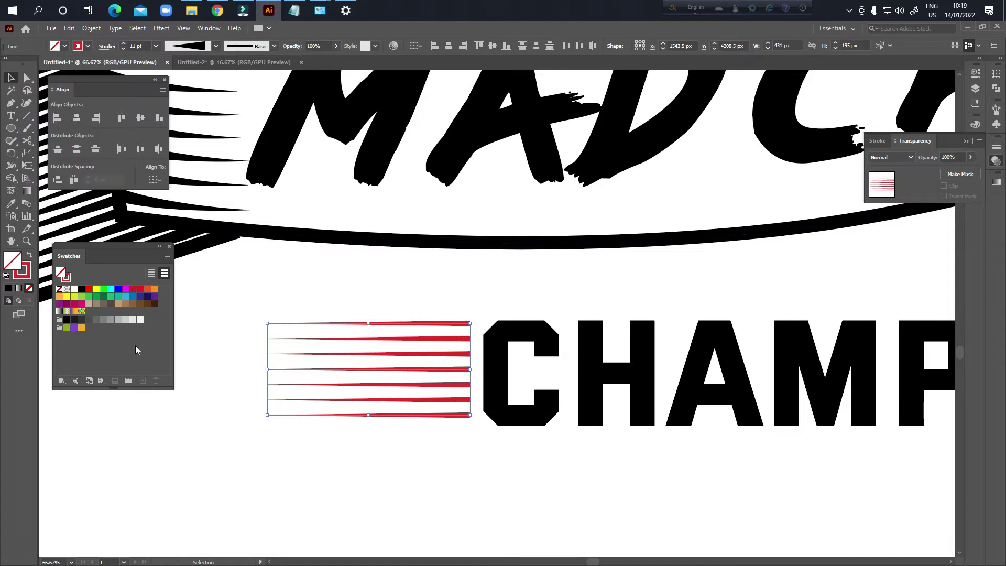
left_click(257, 319)
- Group the seven tapered lines and place a copy 2036 px across, level with the original, just past the last letter of "CHAMPION"
scroll(425, 365, "down", 1)
left_click_drag(553, 400, 513, 404)
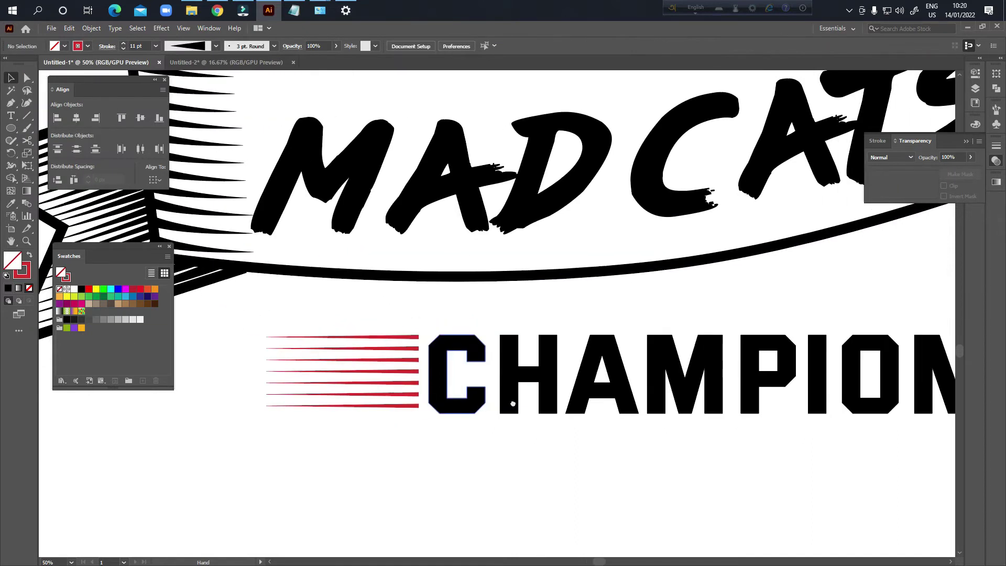
scroll(496, 469, "down", 2)
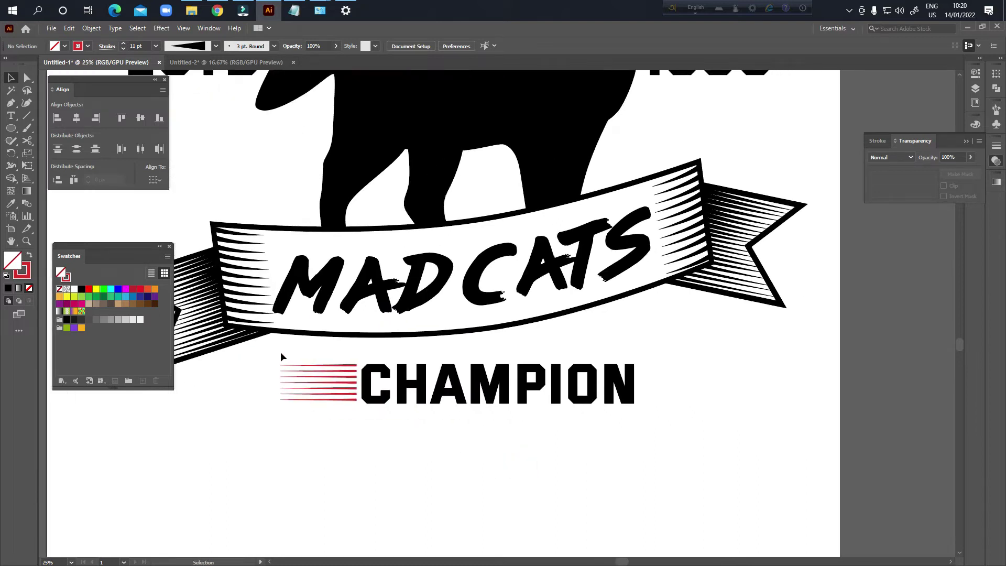
left_click_drag(334, 431, 333, 385)
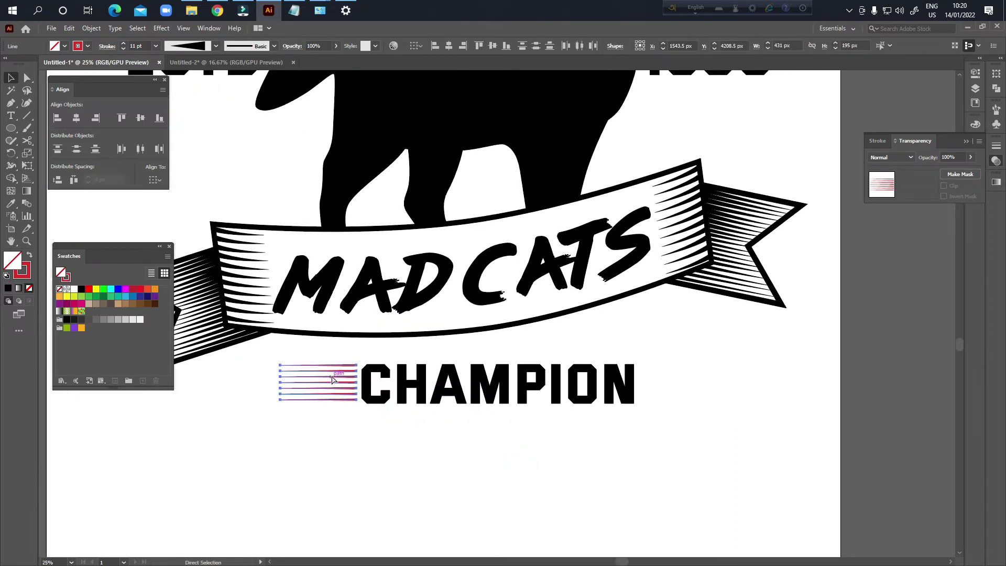
key("ctrl+g")
left_click_drag(436, 423, 385, 427)
left_click_drag(292, 430, 654, 393)
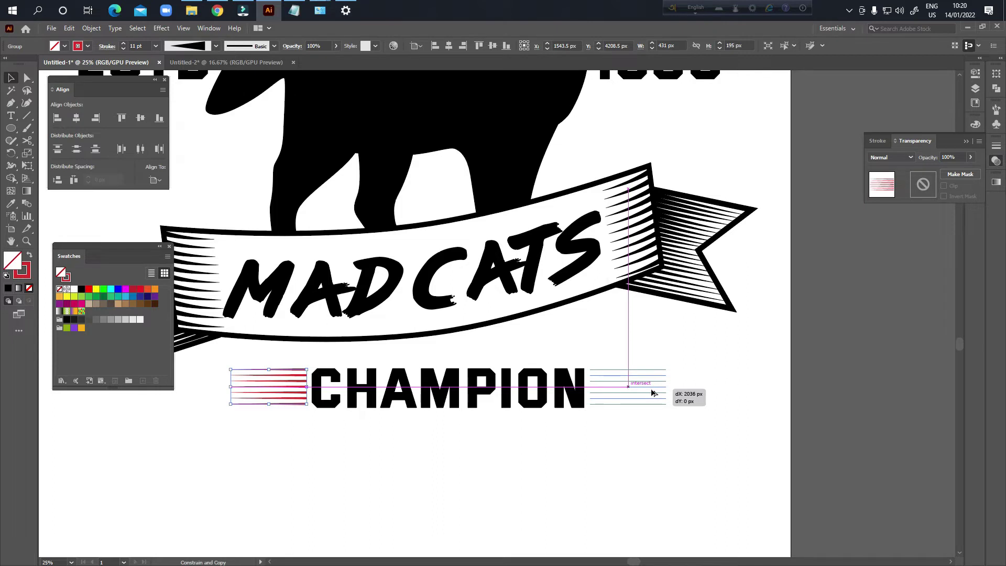
left_click_drag(653, 393, 654, 393)
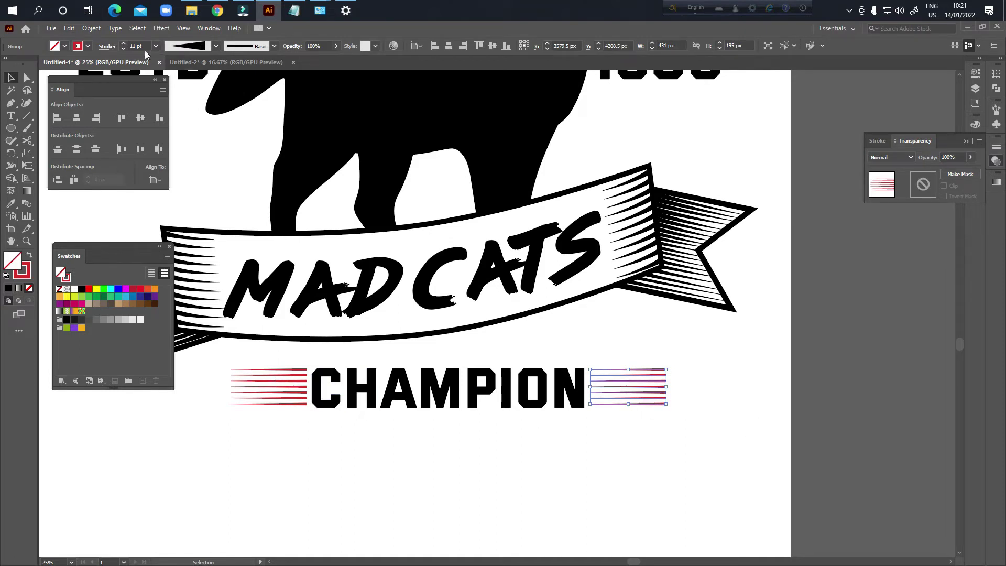
- Flip the copied line group's width profile so its thick ends face the last letter of "CHAMPION"
left_click(107, 46)
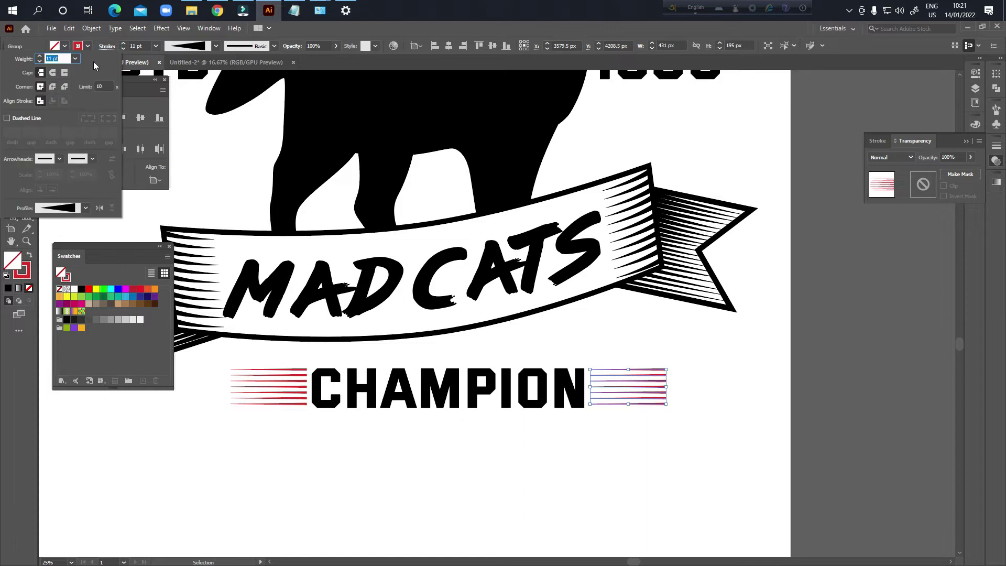
left_click(622, 348)
left_click(602, 344)
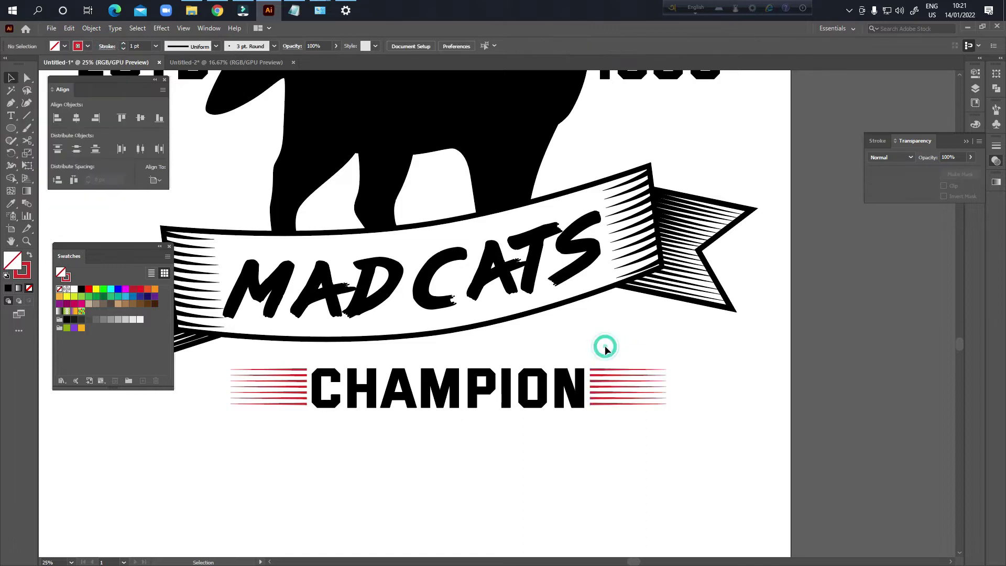
- Examine the red line groups on both sides of "CHAMPION" up close, then view them within the whole design
left_click_drag(594, 496, 621, 492)
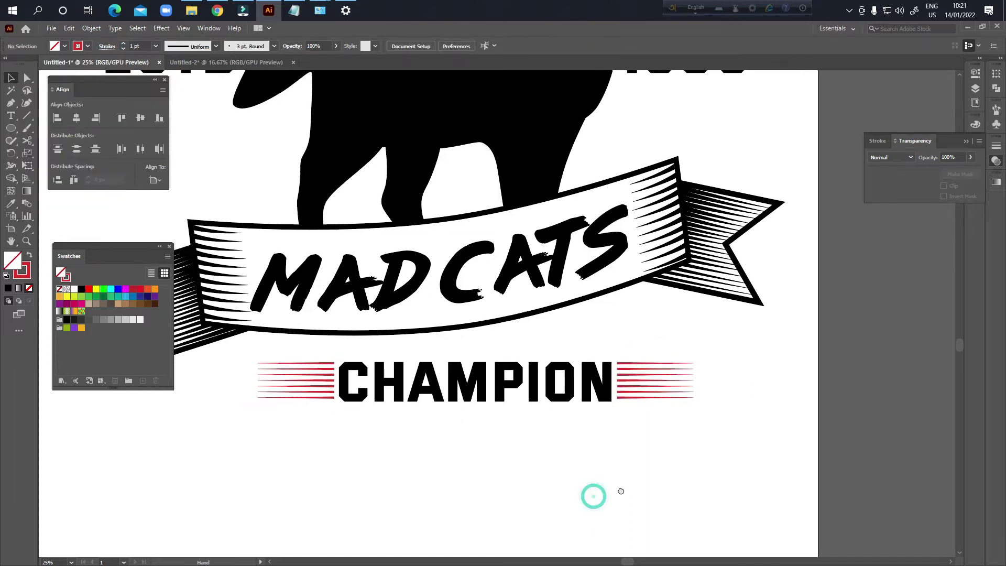
left_click(627, 374)
left_click(321, 375, "shift")
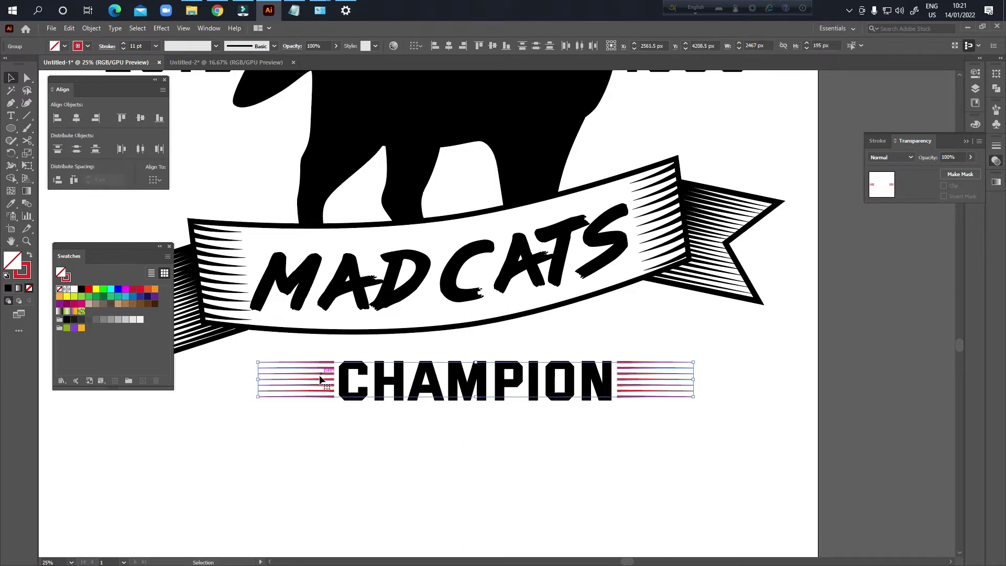
left_click(294, 337)
scroll(307, 373, "up", 7)
left_click_drag(380, 324, 451, 346)
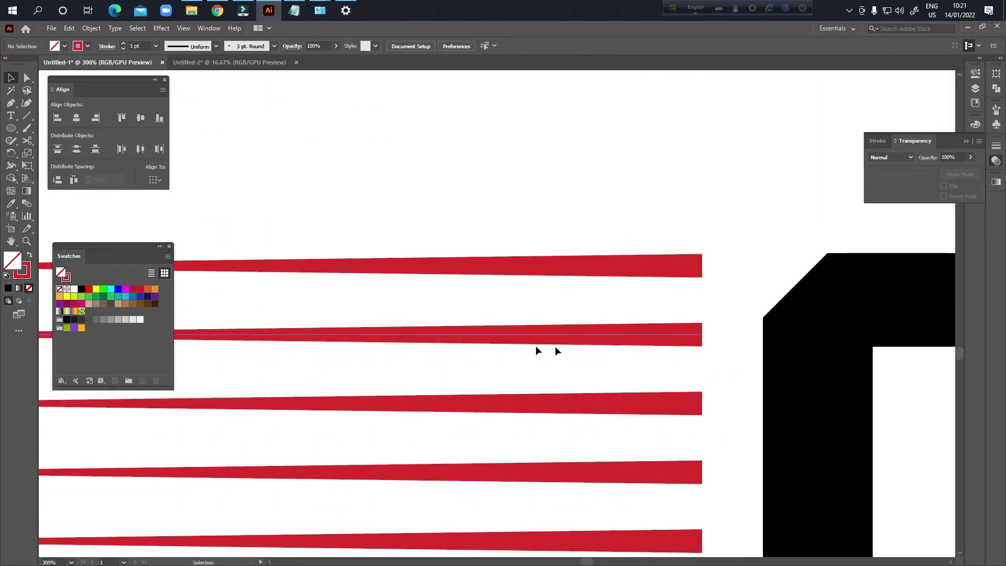
scroll(537, 350, "up", 3)
left_click(562, 326)
scroll(602, 367, "down", 6)
left_click_drag(503, 409, 489, 411)
left_click_drag(882, 400, 608, 401)
left_click_drag(346, 398, 649, 401)
scroll(556, 382, "down", 4)
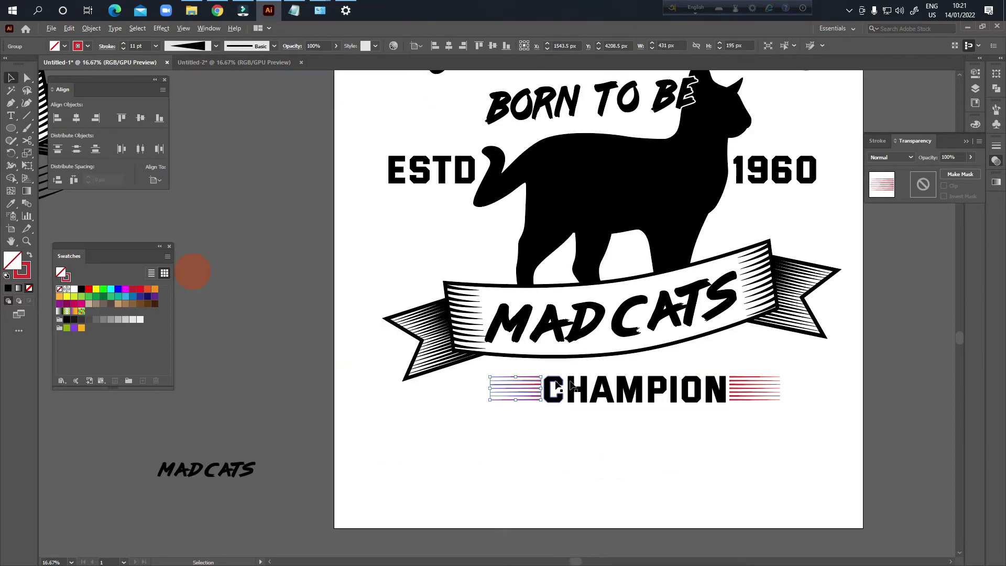
- Expand the appearance of both red line groups beside "CHAMPION" into filled shapes
left_click(753, 391, "shift")
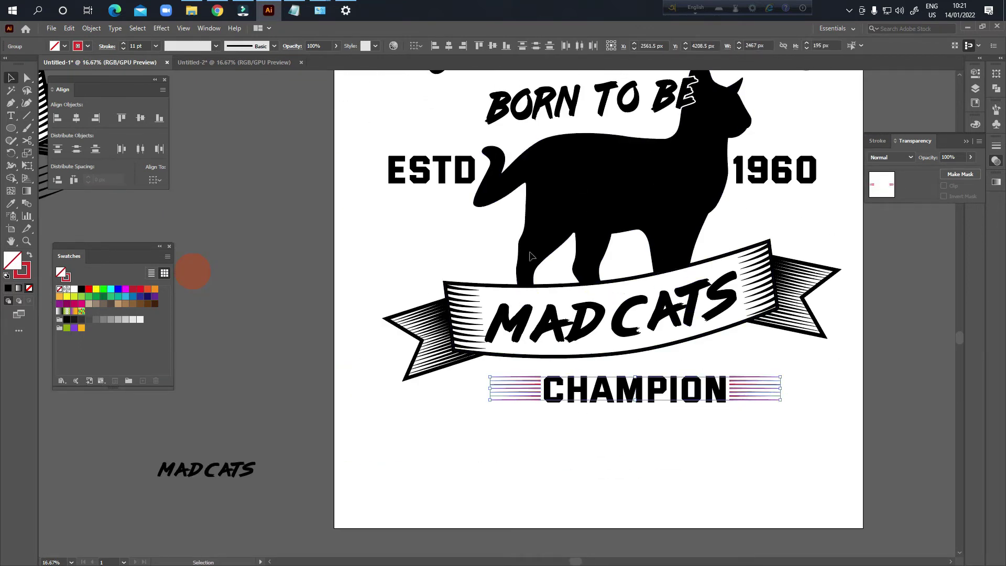
left_click(494, 46)
scroll(581, 414, "up", 3)
left_click_drag(717, 424, 593, 435)
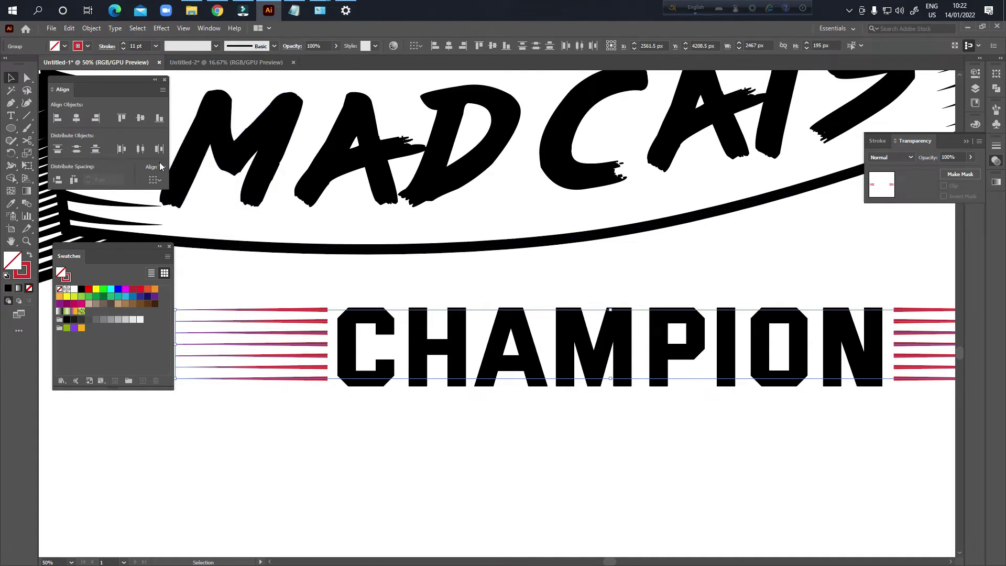
left_click(90, 29)
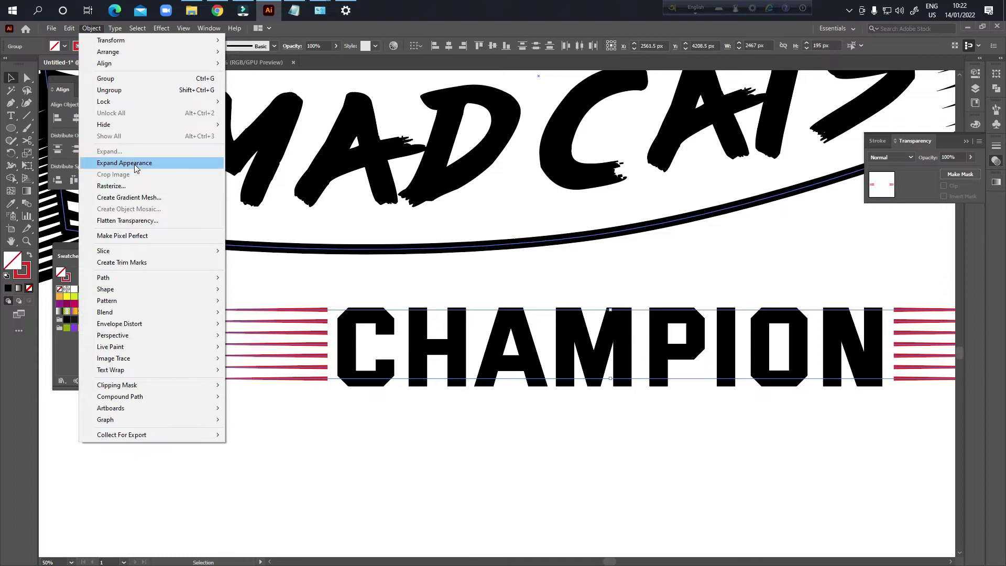
left_click(164, 164)
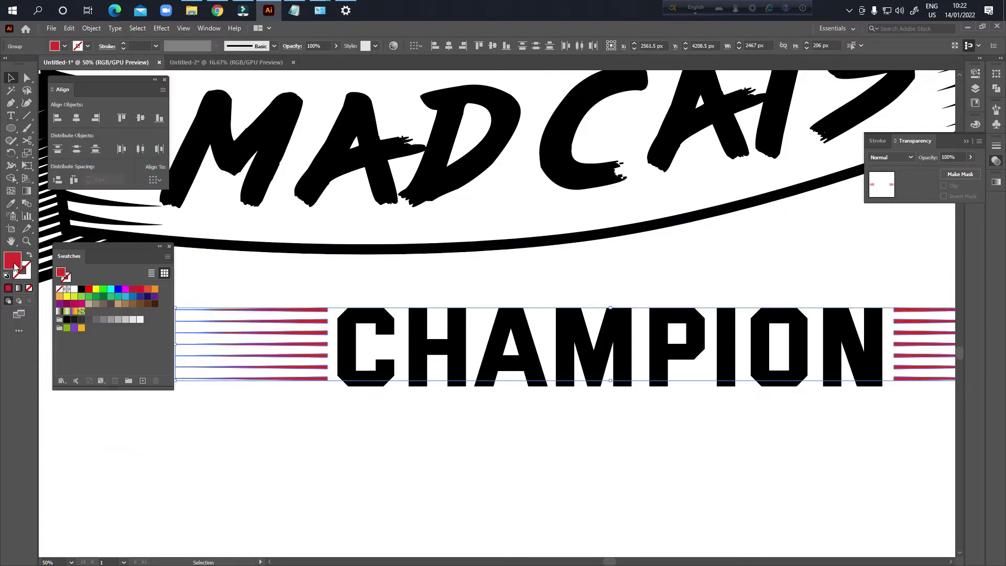
key("ctrl+z")
key("ctrl+shift+z")
- Fill the expanded line group before the first letter of "CHAMPION" with black
left_click(331, 299)
scroll(324, 314, "up", 5)
left_click(290, 291)
left_click(378, 285)
scroll(367, 301, "down", 4)
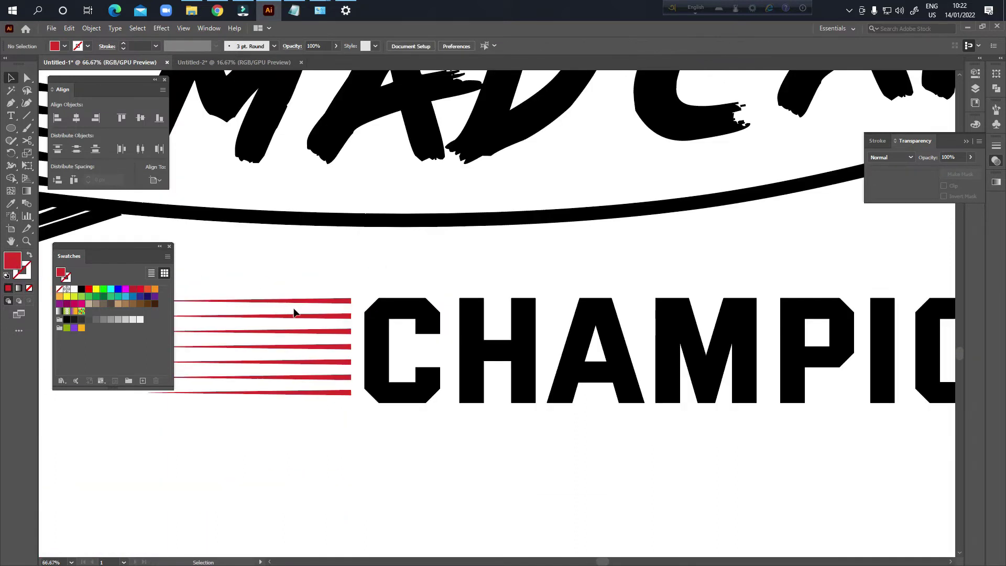
left_click(294, 314)
left_click(83, 292)
left_click(305, 272)
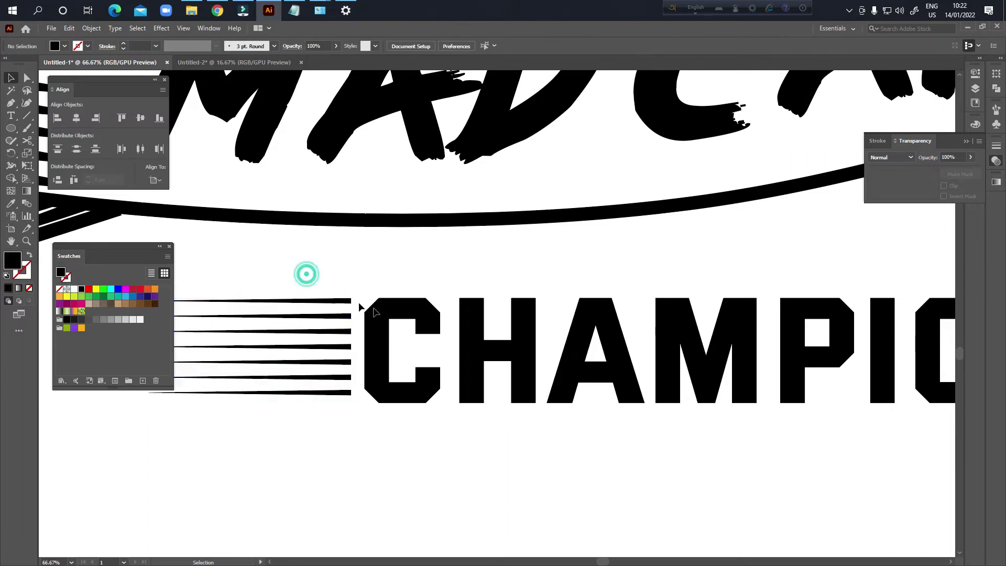
- Recolor the remaining red line group after the last letter of "CHAMPION" to black
scroll(307, 320, "down", 2)
left_click(720, 315)
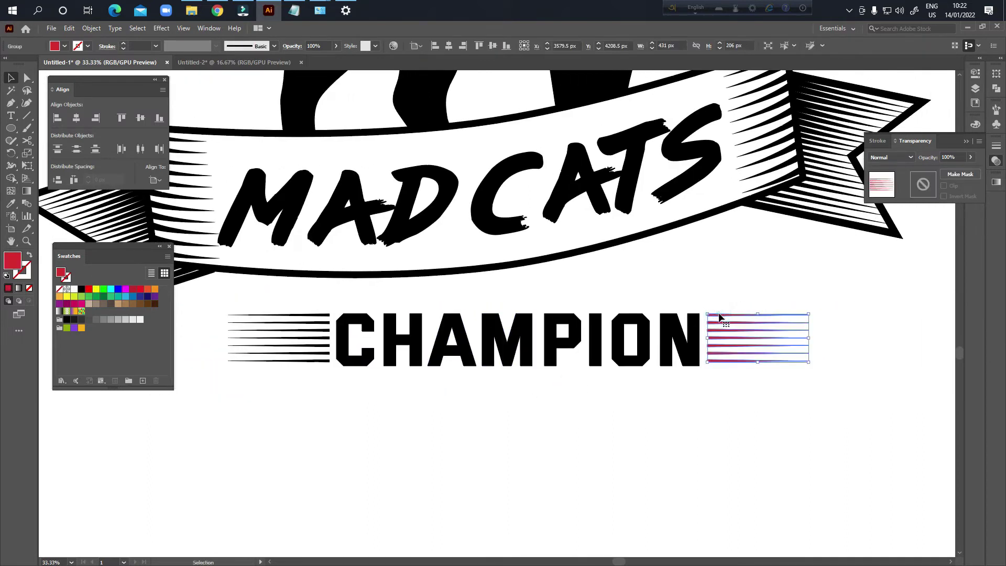
left_click(81, 289)
left_click(526, 450)
scroll(571, 446, "down", 1)
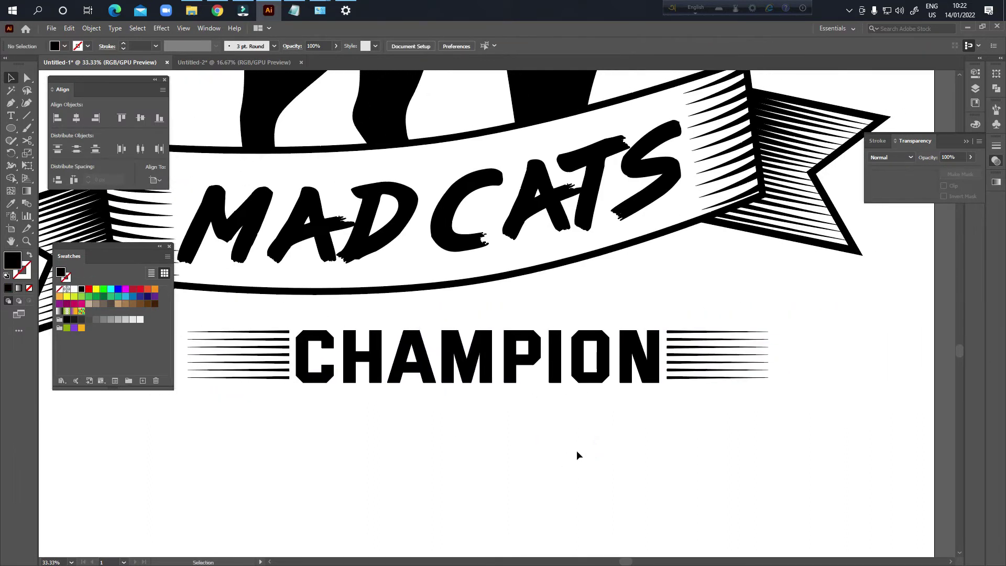
- Stretch the line group after "CHAMPION" downward to the base of the letters, making it 222.5 px tall
scroll(609, 378, "up", 5)
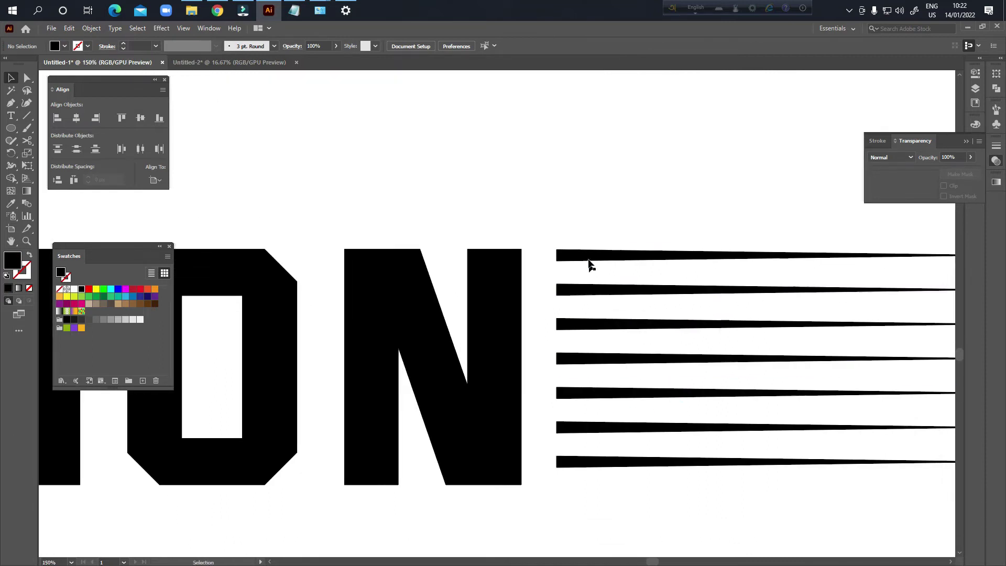
left_click(581, 255)
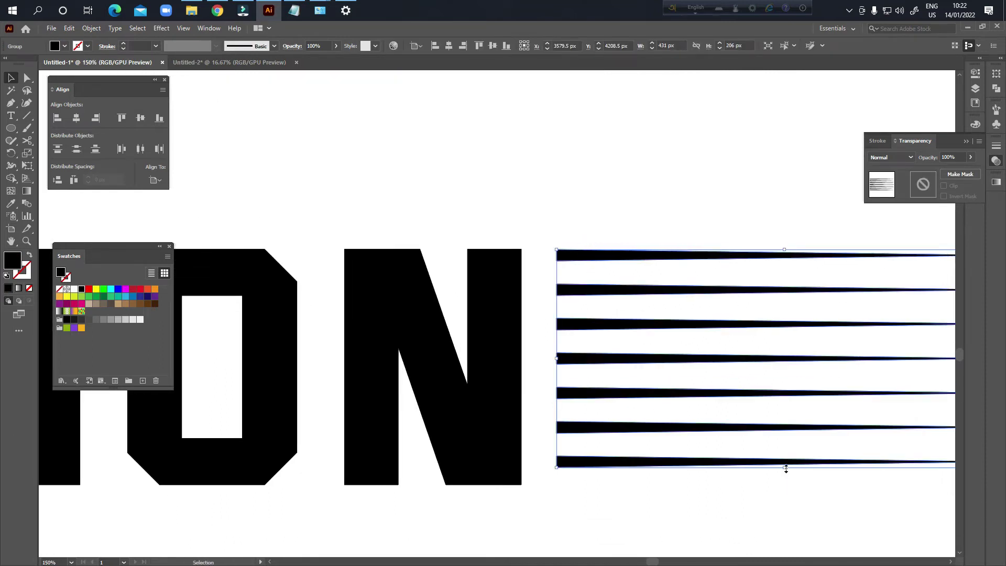
mouse_move(786, 468)
left_mouse_down()
mouse_move(726, 478)
mouse_move(791, 486)
left_mouse_up()
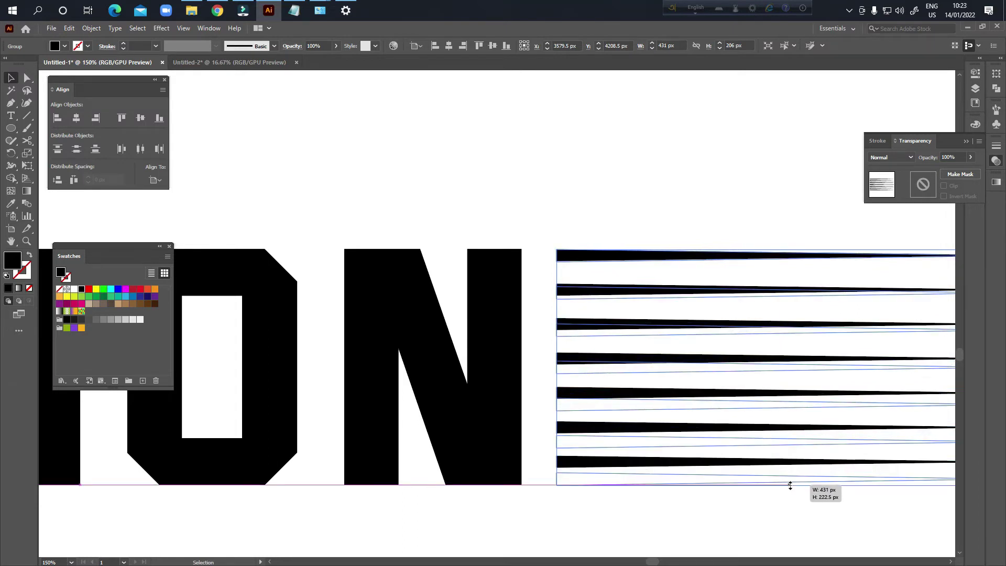
left_click_drag(790, 486, 791, 486)
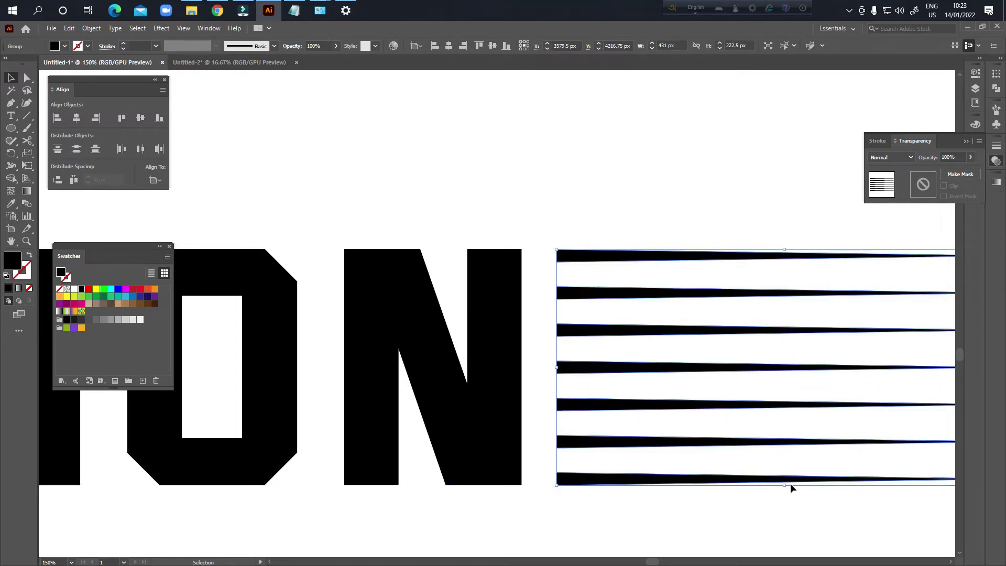
- Align the upper edge of the line group after "CHAMPION" with the tops of the letters, making it 223 px tall
left_click_drag(787, 248, 785, 251)
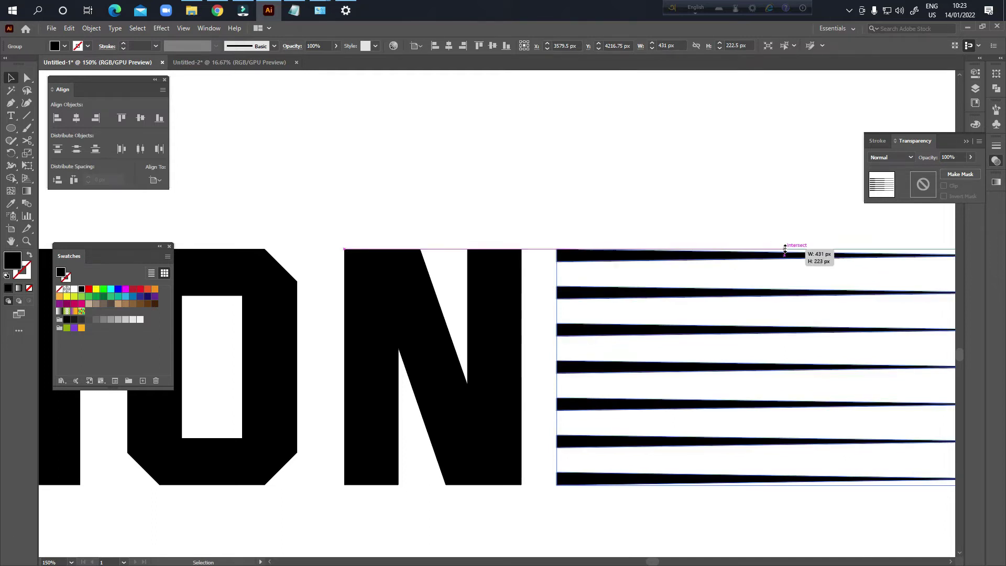
left_click_drag(785, 248, 784, 249)
left_click(663, 230)
- Stretch the line group before "CHAMPION" vertically to match the full height of the letters
scroll(640, 344, "down", 3)
left_click_drag(389, 407, 871, 392)
key("ctrl+plus")
left_click(521, 328)
key("ctrl+plus")
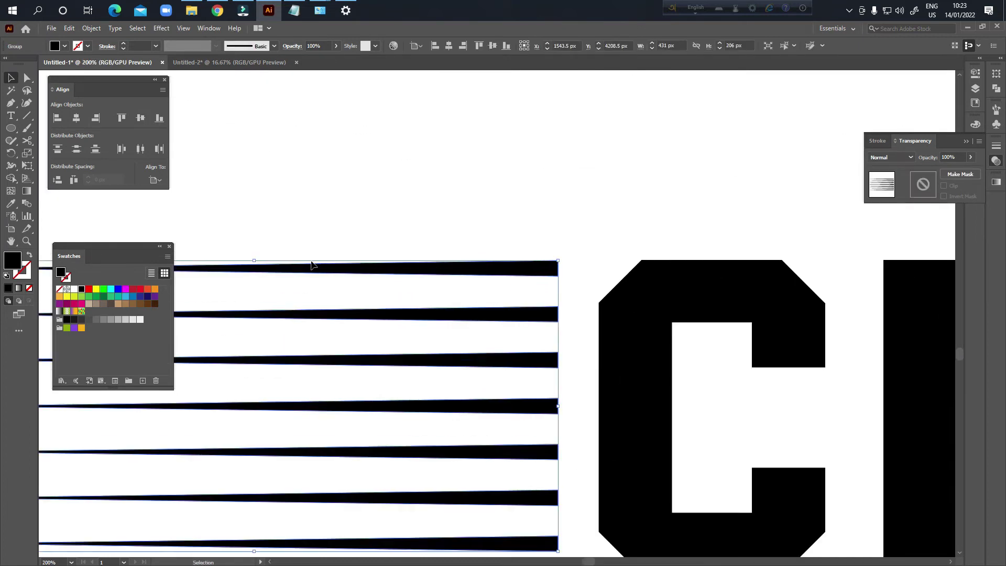
left_click_drag(254, 259, 255, 260)
scroll(354, 429, "down", 3)
left_click_drag(256, 388, 259, 413)
scroll(502, 498, "down", 5)
left_click_drag(502, 498, 462, 483)
left_click(493, 485)
- Group "CHAMPION" with the line groups on both sides of it
scroll(505, 484, "down", 1)
left_click_drag(264, 402, 686, 483)
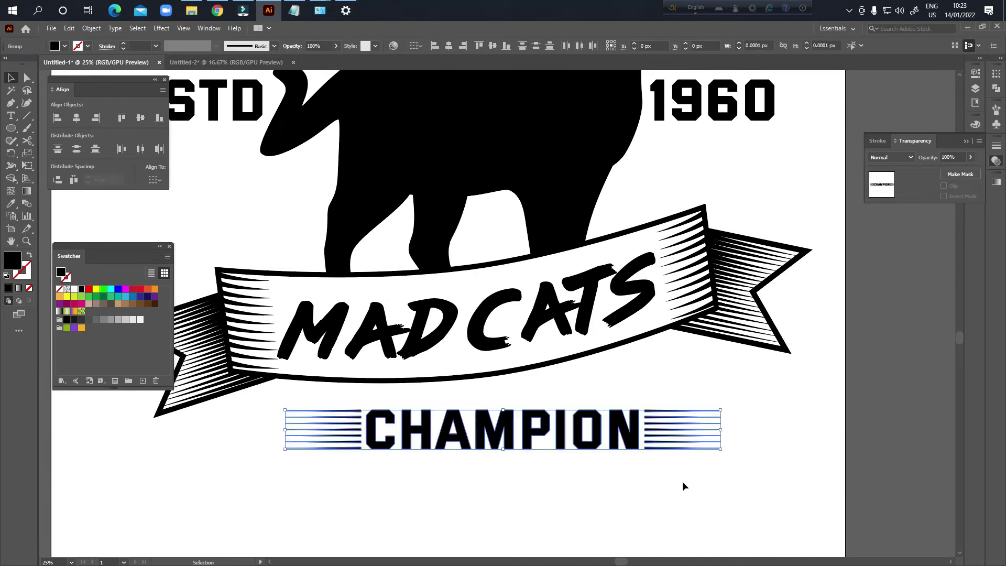
left_click(458, 479)
left_click_drag(251, 387, 757, 462)
left_click(680, 491)
left_click_drag(256, 395, 713, 474)
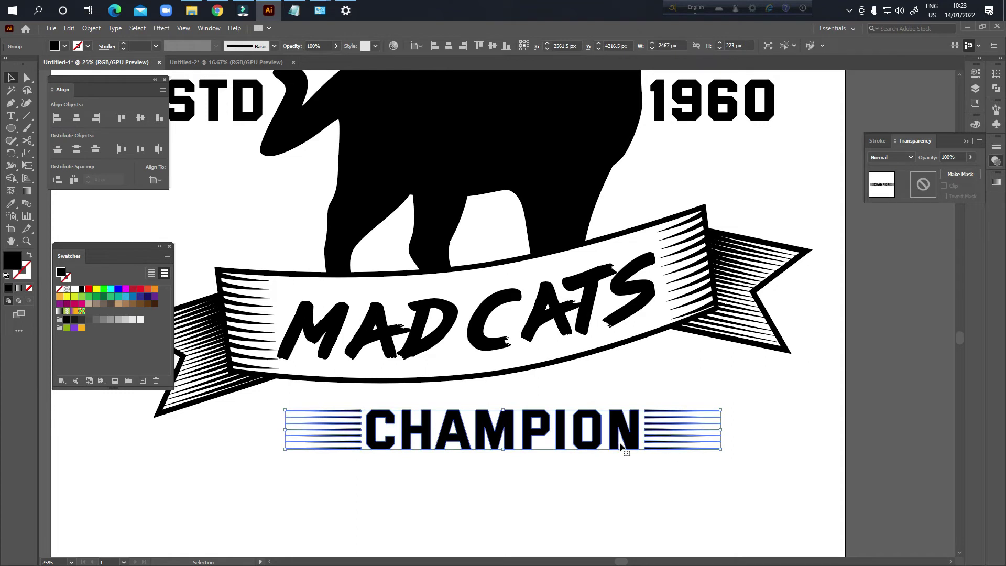
- Rotate the "CHAMPION" group counterclockwise to follow the ribbon's slope and move it up against the ribbon's lower edge
left_click_drag(730, 436, 737, 411)
left_click_drag(577, 426, 568, 408)
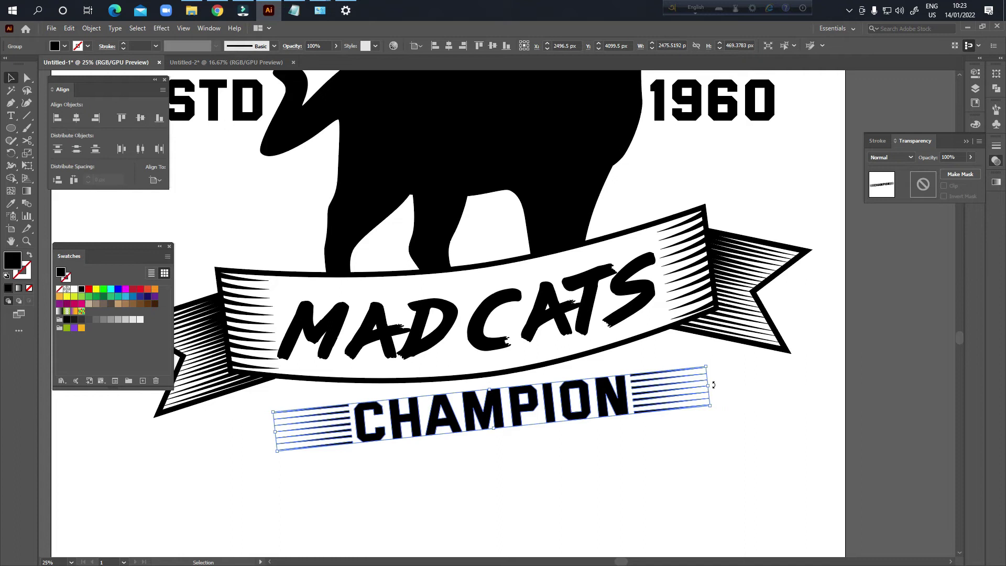
left_click_drag(714, 386, 714, 383)
left_click_drag(535, 399, 500, 402)
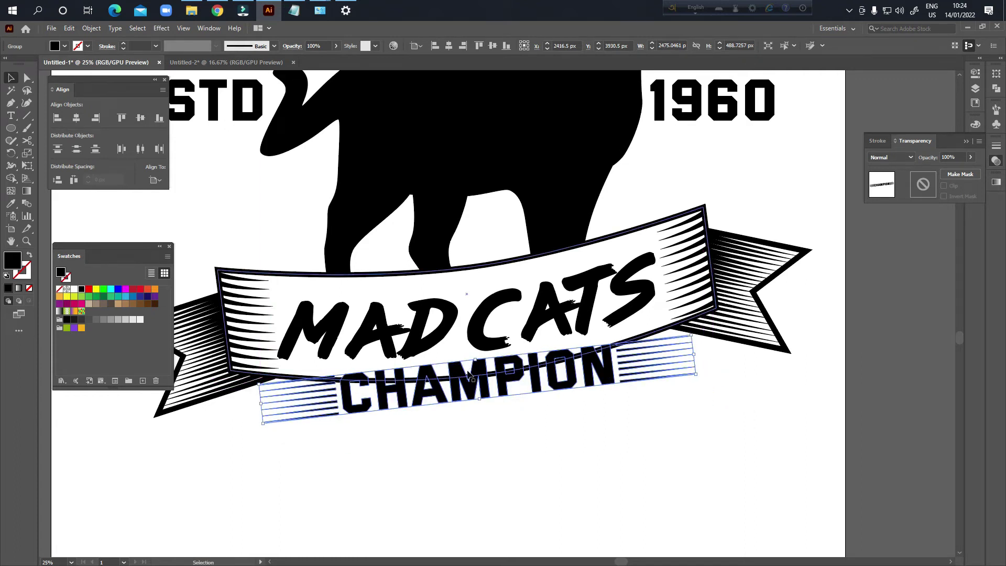
- Apply a horizontal Arc warp with a -15% bend to the "CHAMPION" group
left_click(162, 28)
mouse_move(209, 162)
left_click(304, 165)
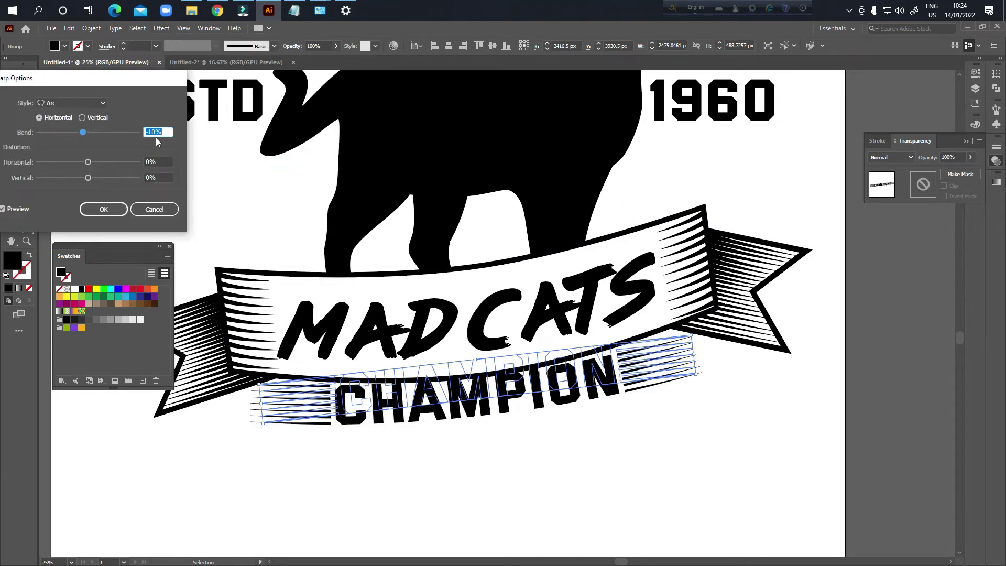
scroll(151, 130, "down", 3)
scroll(151, 129, "down", 2)
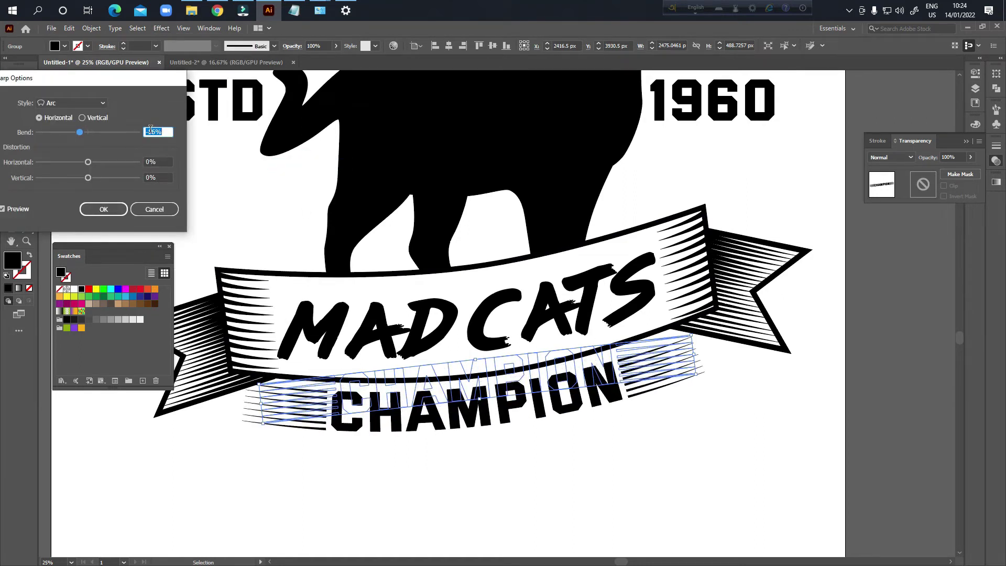
left_click(104, 209)
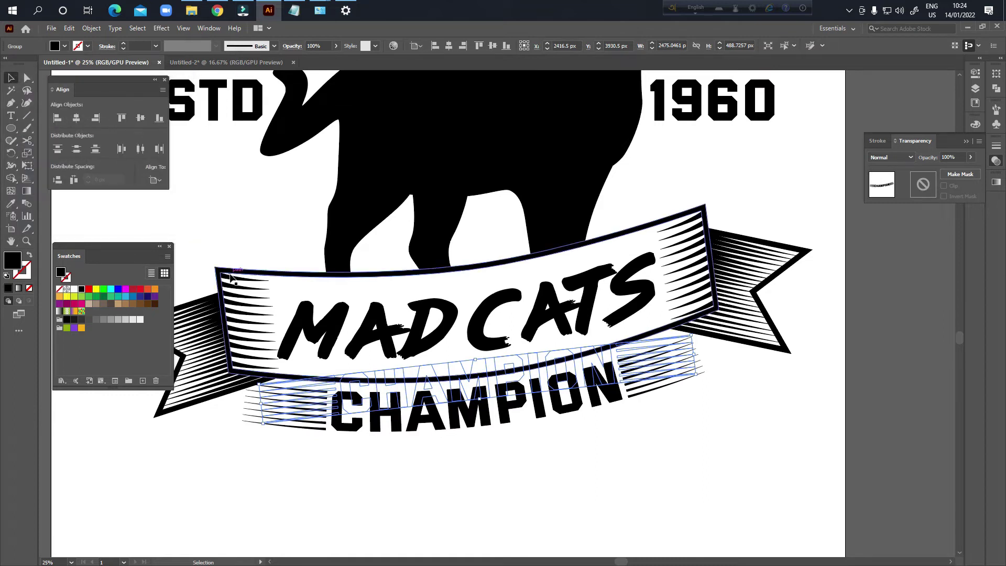
- Expand the warped "CHAMPION" group's appearance, then nudge and slightly rotate it to sit evenly beneath the ribbon
left_click(436, 493)
left_click_drag(440, 414, 442, 418)
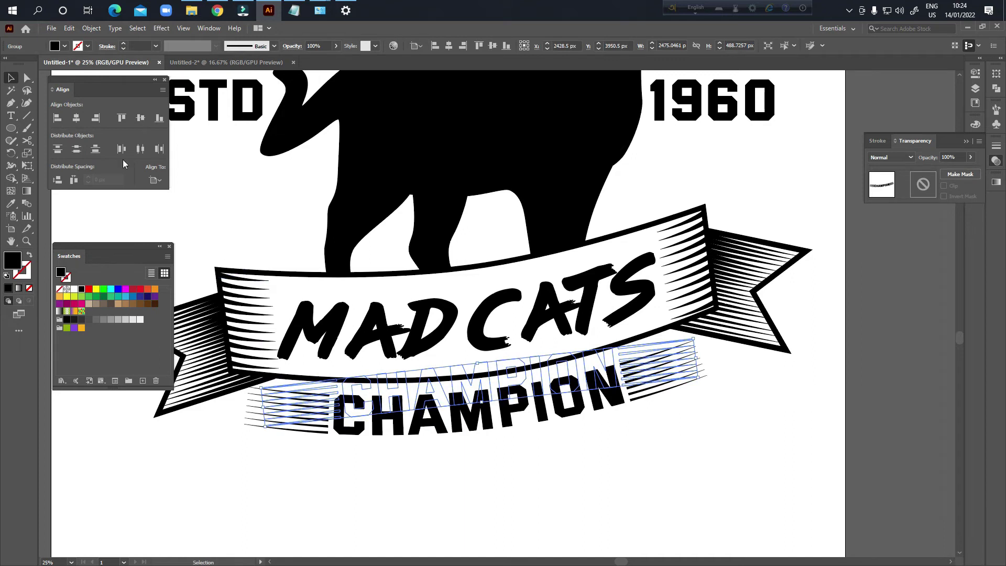
left_click(89, 29)
left_click(188, 162)
left_click(444, 515)
left_click_drag(459, 414, 466, 418)
left_click_drag(724, 378, 718, 366)
left_click(575, 463)
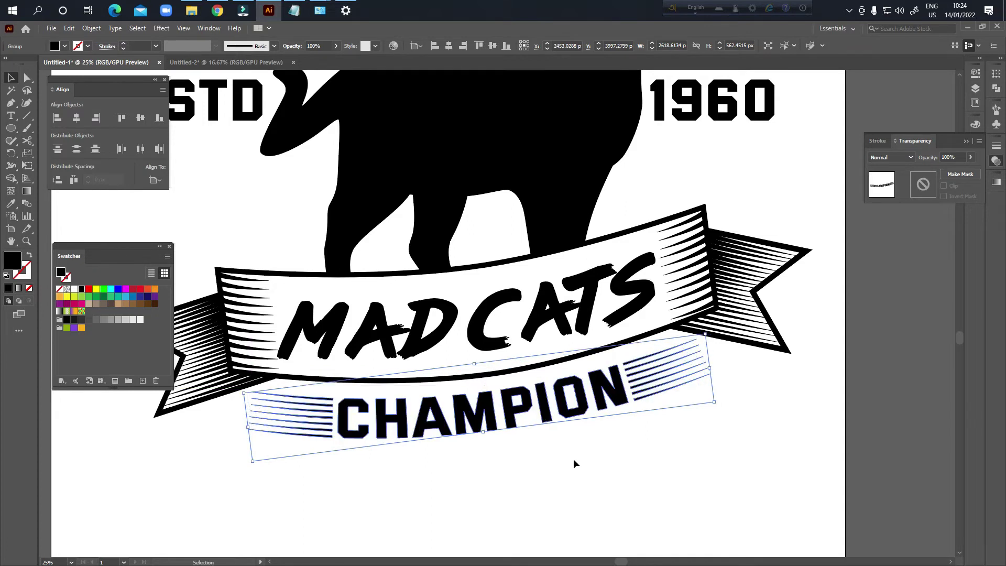
scroll(526, 498, "down", 3)
scroll(550, 495, "up", 1)
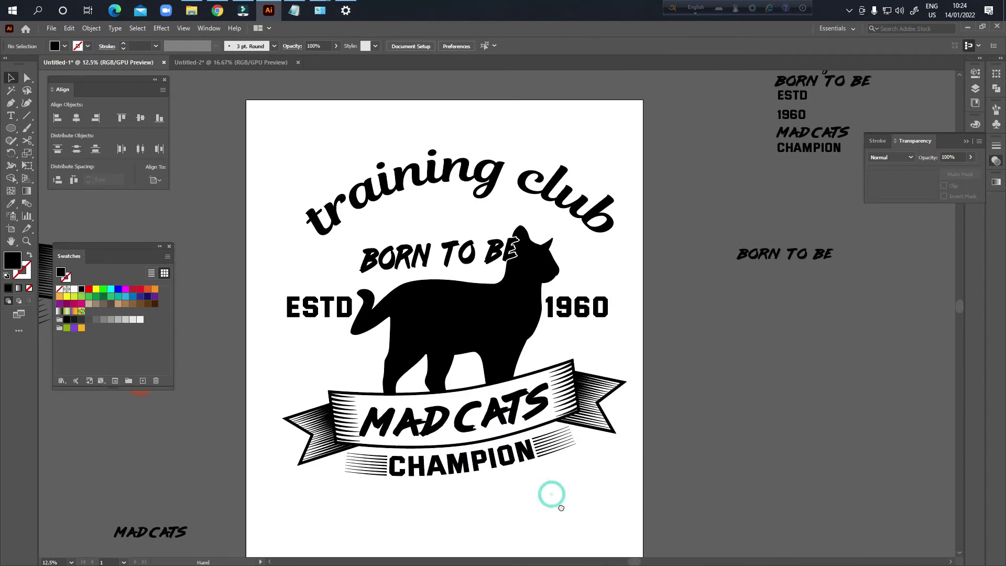
left_click(11, 128)
left_click(47, 168)
scroll(321, 343, "up", 2)
mouse_move(312, 335)
left_mouse_down()
mouse_move(328, 356)
mouse_move(295, 383)
left_mouse_up()
left_click(12, 77)
scroll(283, 314, "down", 1)
scroll(234, 339, "up", 4)
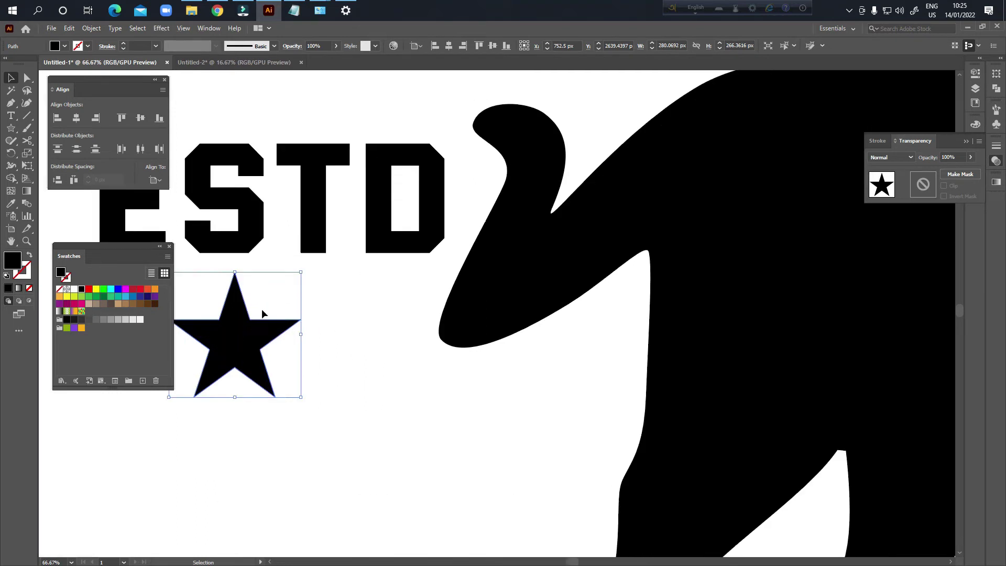
key("Delete")
- Draw a small black star below "ESTD" and place a matching star below "1960"
left_click(12, 130)
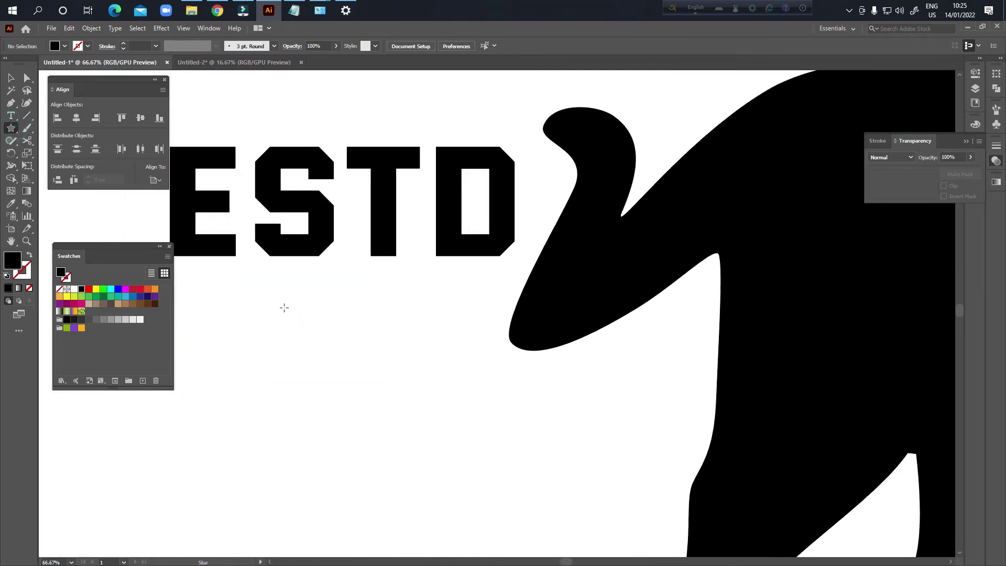
right_click(13, 129)
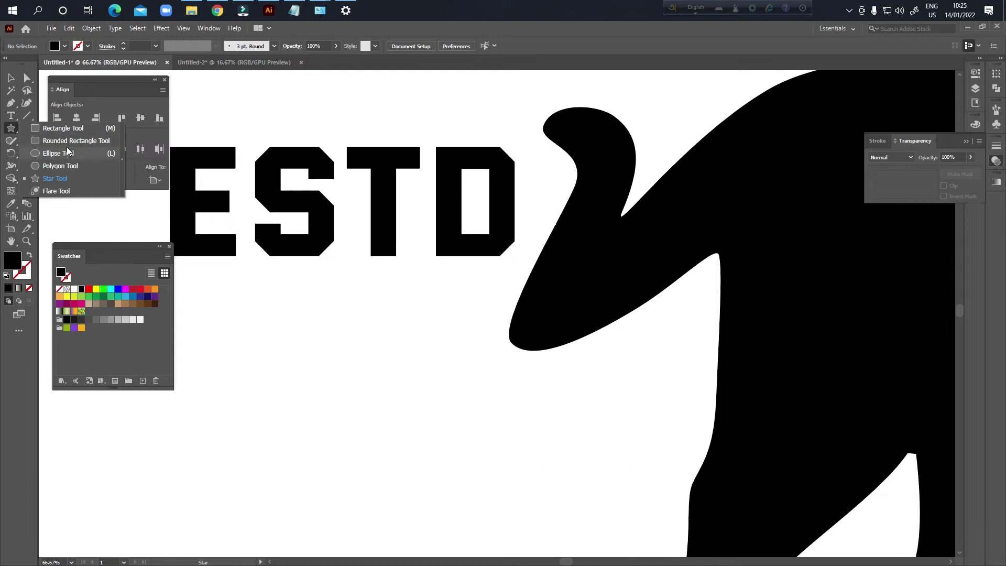
left_click_drag(63, 155, 55, 178)
left_click_drag(281, 339, 608, 371)
scroll(309, 367, "down", 2)
key("v")
scroll(263, 357, "down", 2)
left_click(632, 370)
left_click_drag(594, 323, 603, 321)
left_click(631, 353)
right_click(604, 322)
left_click(638, 409)
left_click(664, 317)
- Draw a 795 × 356 px rectangle around "1960" with no fill and a black stroke
left_click_drag(12, 128, 44, 128)
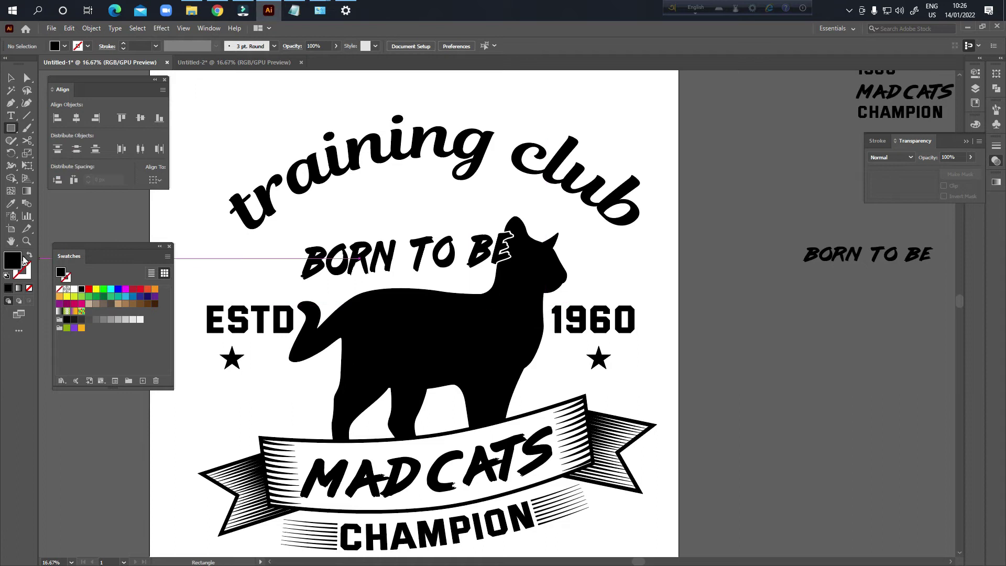
key("shift+x")
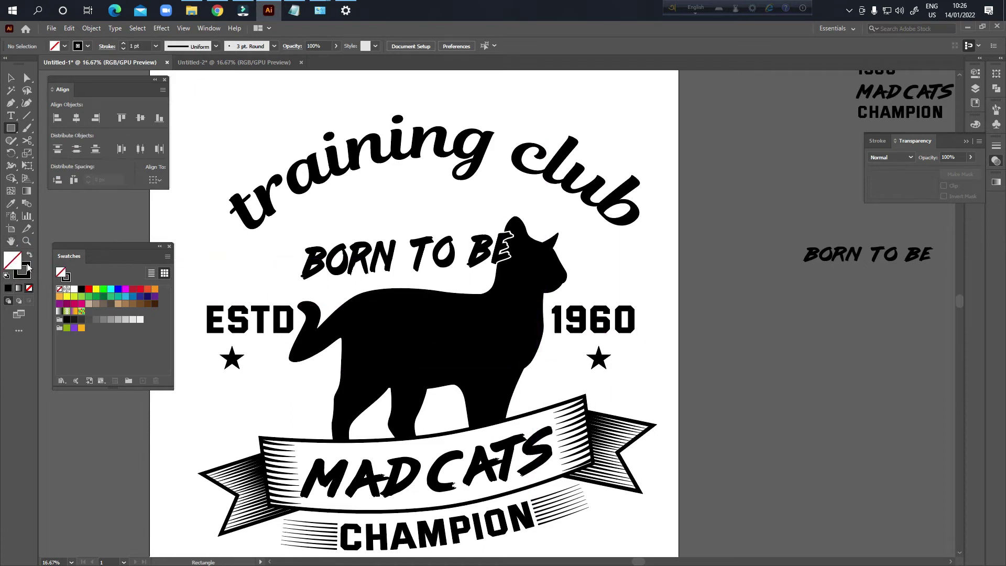
left_click(30, 254)
left_click(30, 254)
left_click(30, 254)
left_click(30, 254)
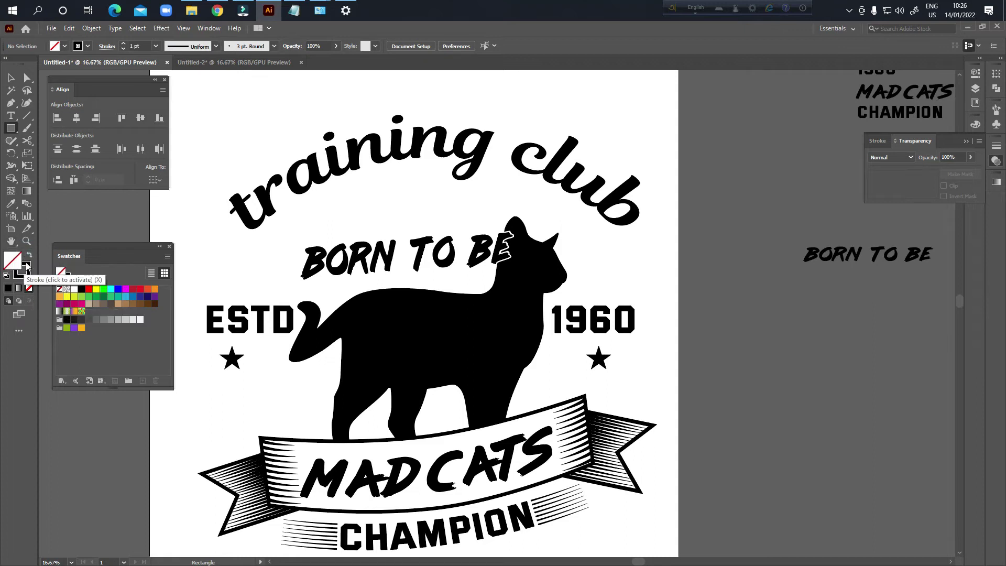
left_click(29, 256)
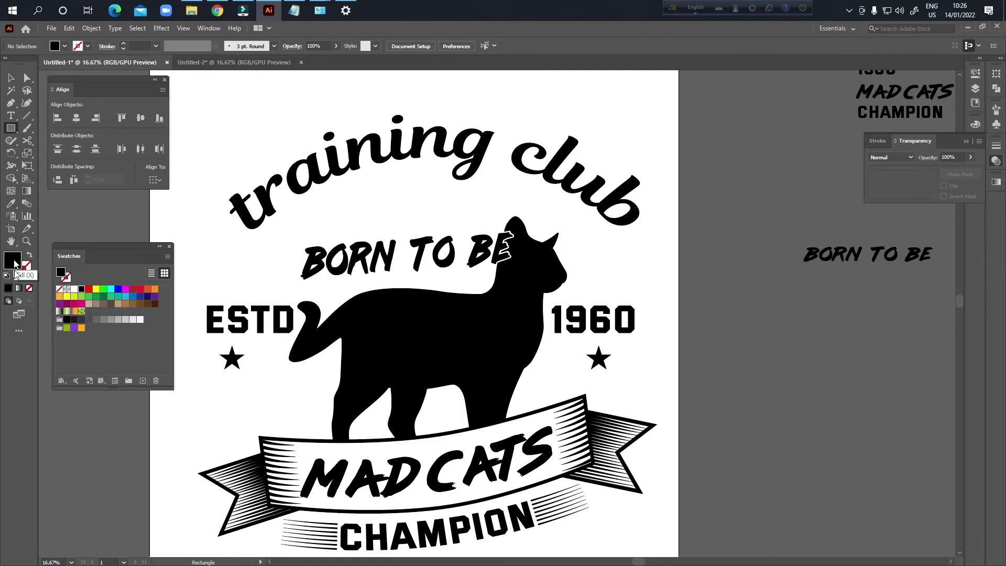
left_click(28, 288)
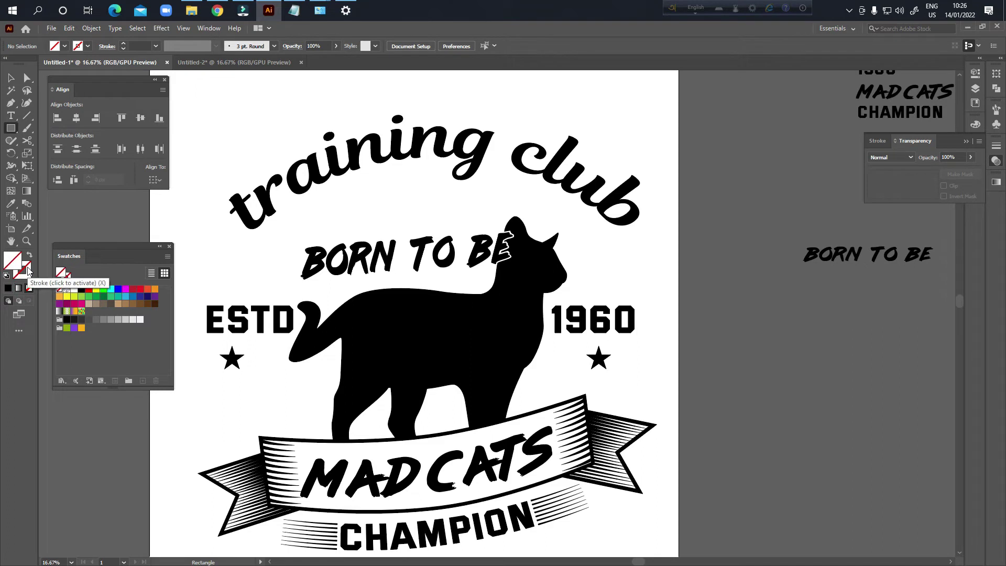
left_click(9, 288)
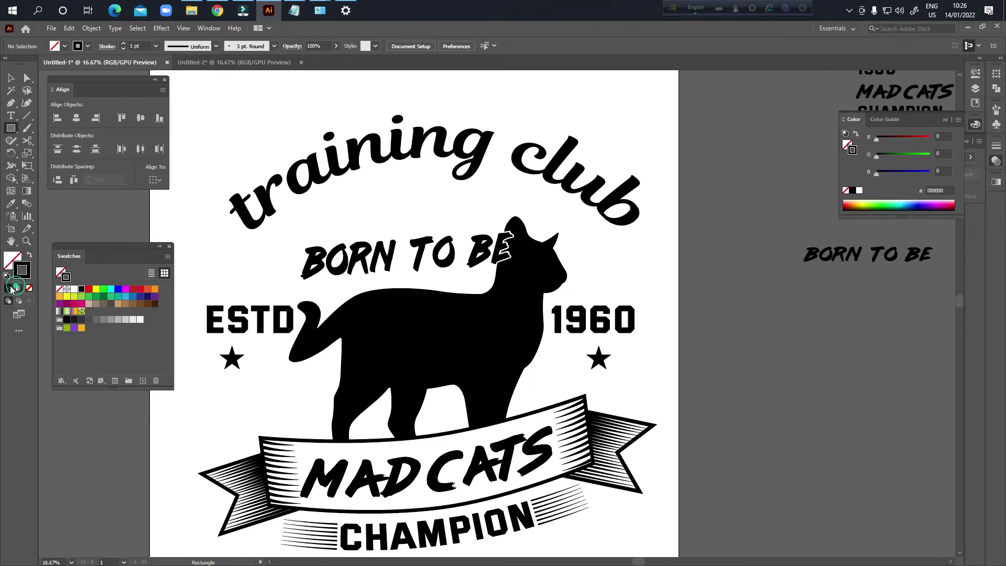
mouse_move(546, 298)
left_mouse_down()
mouse_move(632, 325)
mouse_move(640, 340)
left_mouse_up()
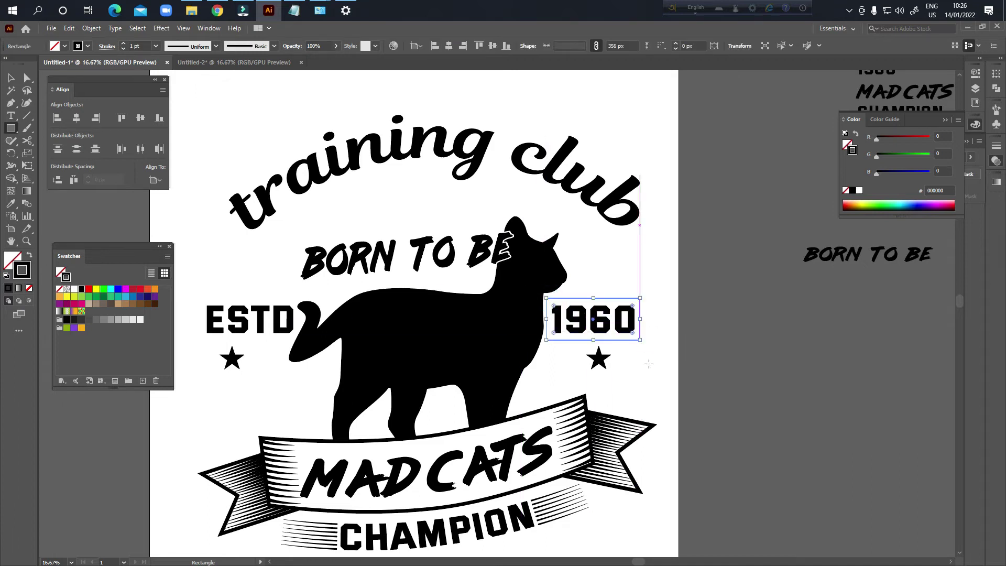
- Set the stroke weight of the rectangle around "1960" to 18 pt
key("v")
left_click(631, 354)
scroll(624, 343, "up", 3)
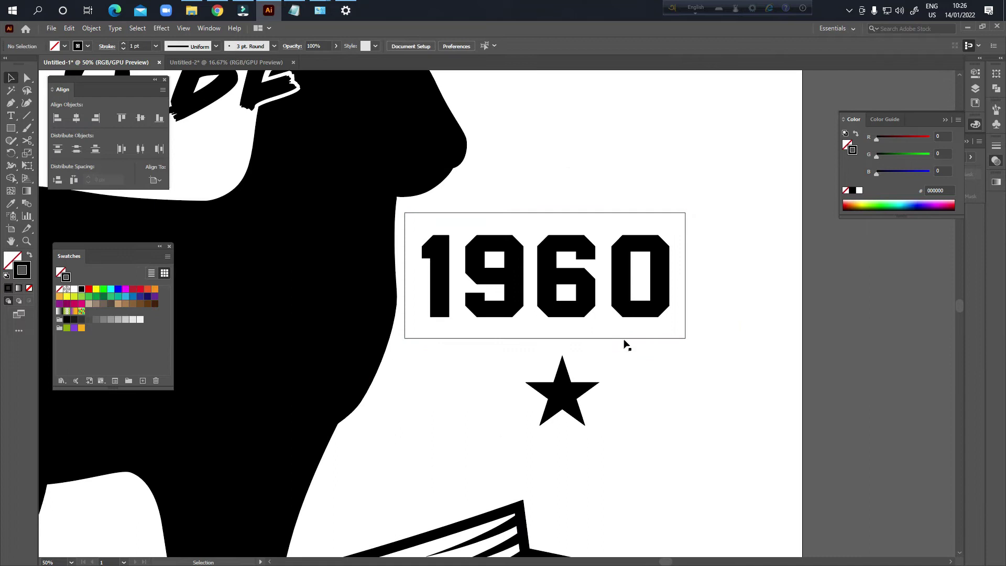
left_click(625, 339)
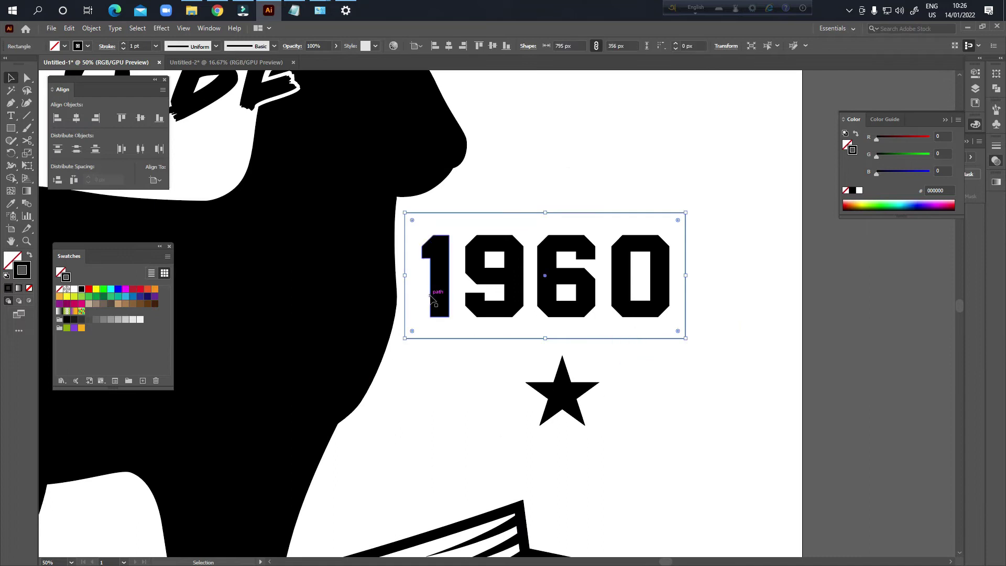
left_click(123, 44)
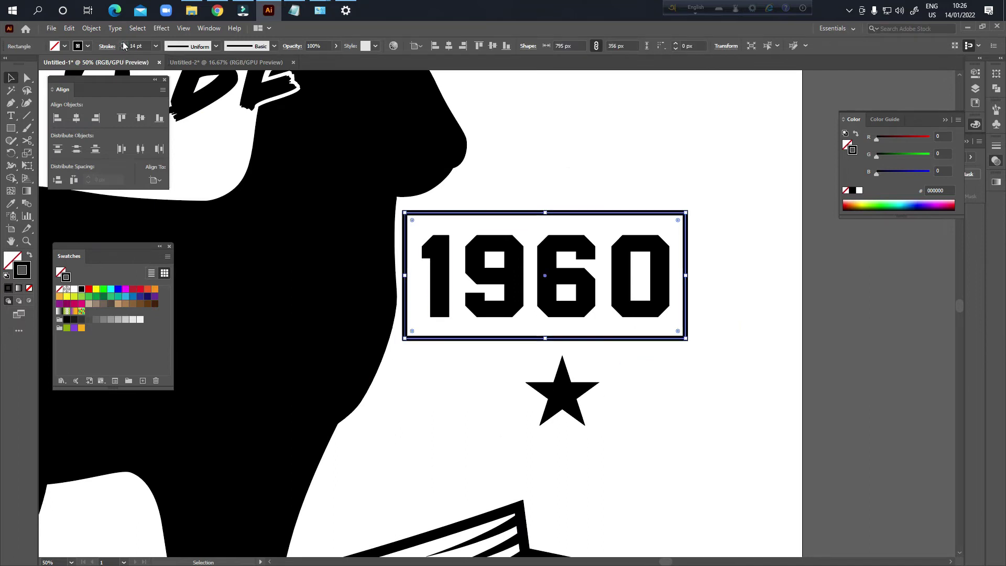
left_click(610, 166)
- Extend the frame around "1960" downward to enclose the star below it
scroll(598, 242, "down", 3)
left_click_drag(639, 267, 636, 287)
scroll(582, 305, "up", 2)
left_click_drag(654, 345, 653, 328)
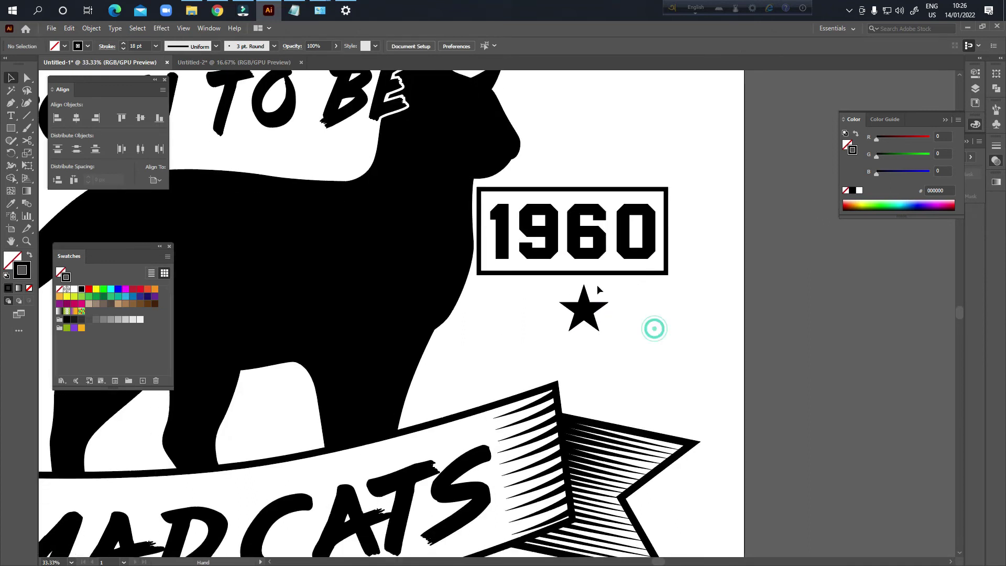
left_click(582, 273)
left_click_drag(573, 273, 573, 344)
left_click(699, 283)
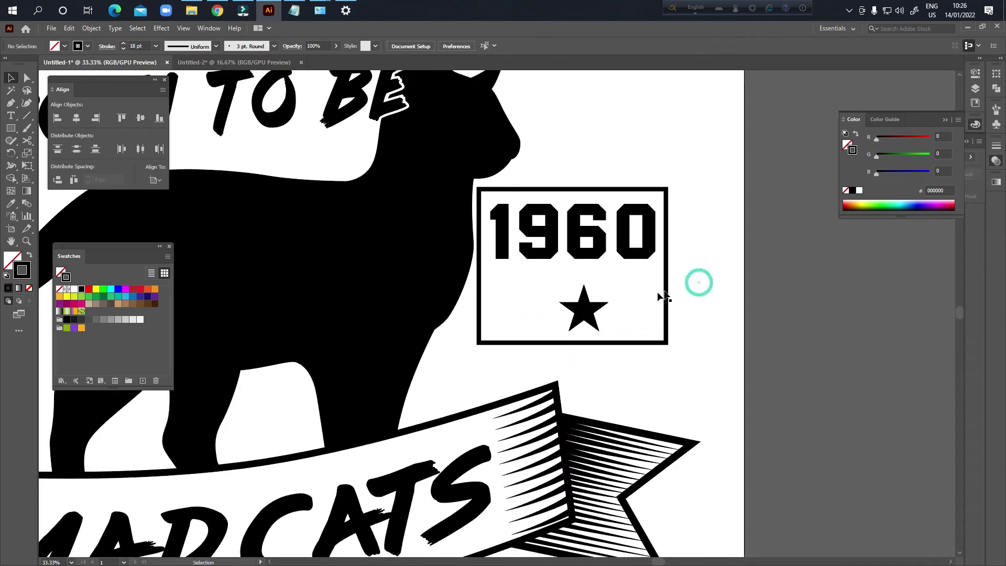
- Remove the stars below "1960" and "ESTD" and return the frame around "1960" to its original height
left_click(590, 313)
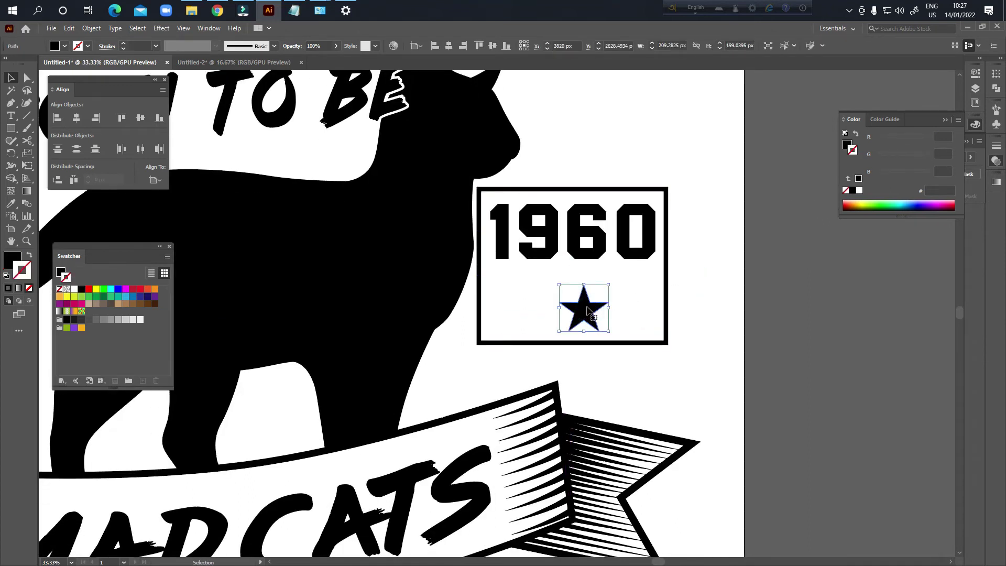
key("Delete")
left_click(572, 343)
left_click_drag(573, 344, 574, 314)
key("ctrl+z")
key("ctrl+z")
key("ctrl+z")
key("ctrl+z")
key("ctrl+z")
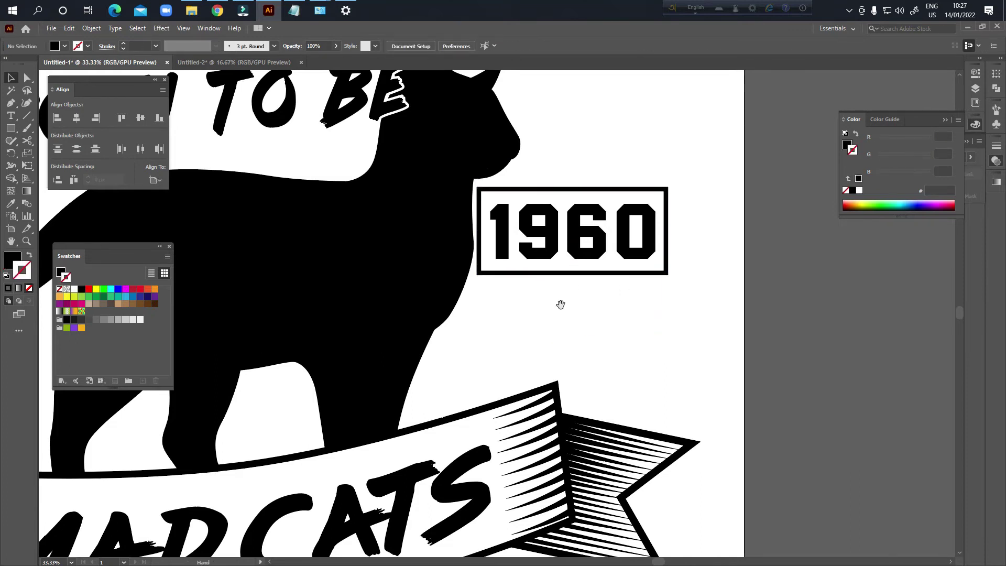
key("ctrl+0")
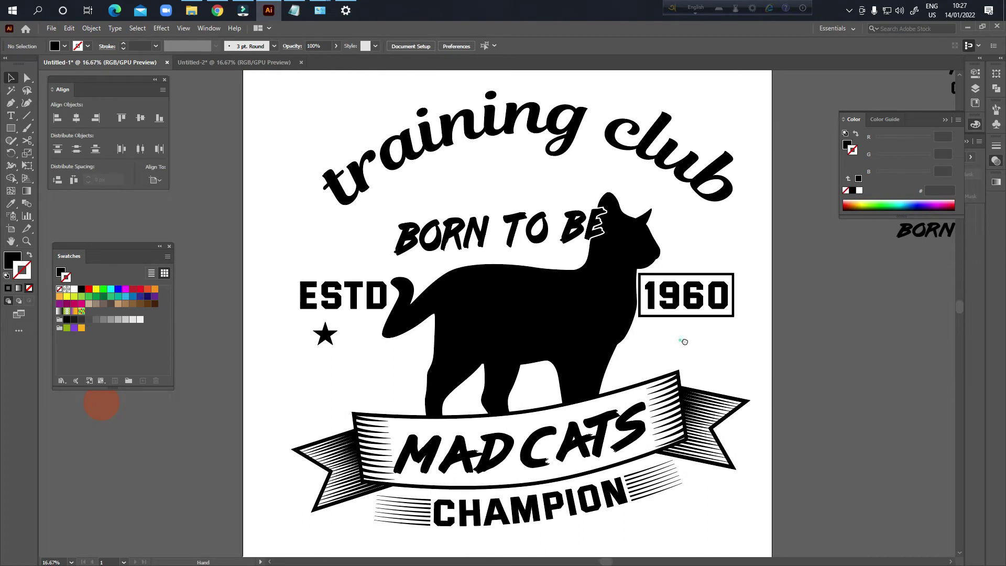
left_click_drag(685, 342, 689, 342)
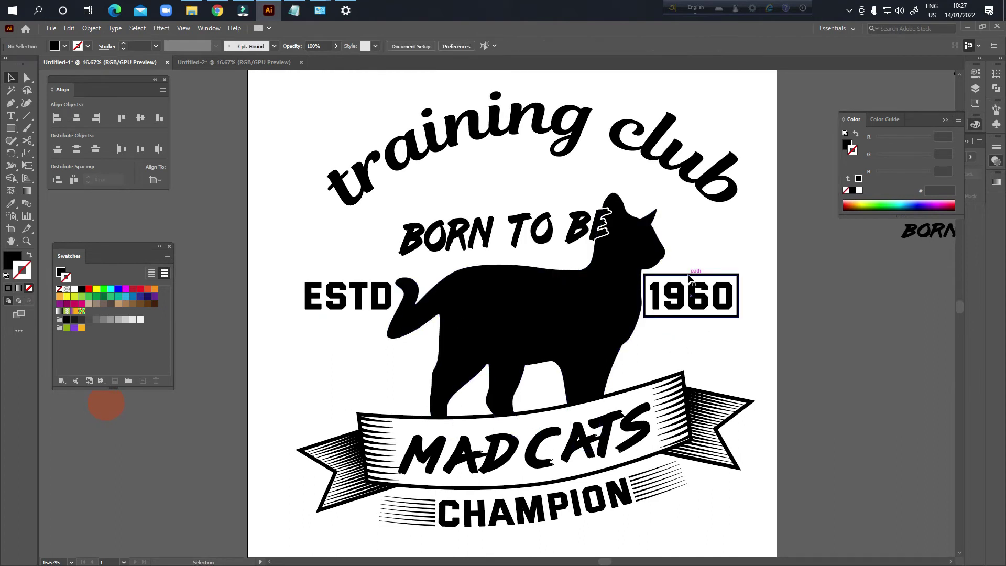
- Place a copy of the "1960" frame around "ESTD" and move the frame and text together away from the cat's tail
left_click_drag(729, 283, 373, 284)
scroll(372, 289, "up", 3)
left_click_drag(469, 330, 676, 326)
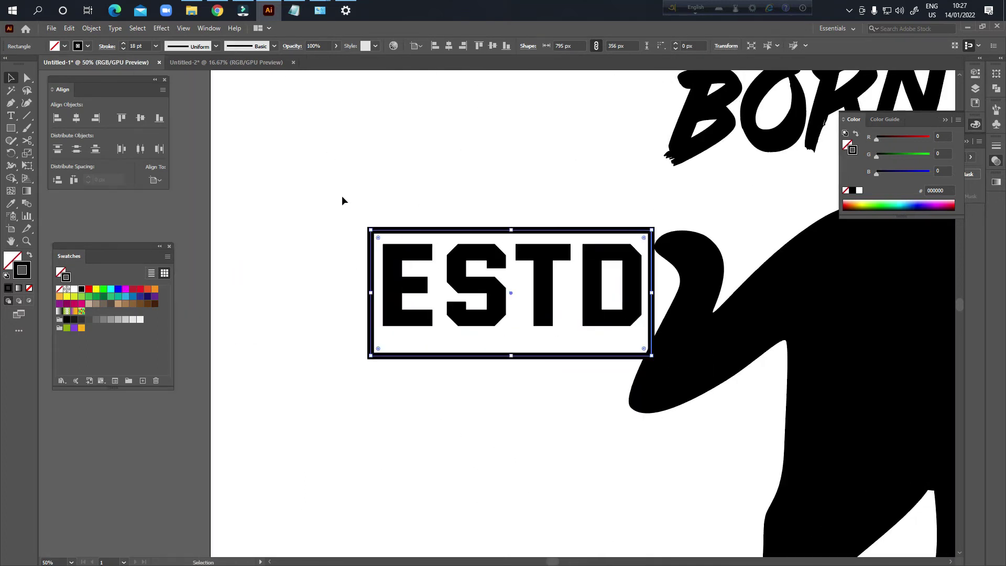
left_click(546, 281, "shift")
left_click_drag(546, 268, 477, 275)
- Center "ESTD" horizontally within its frame
left_click(587, 292)
scroll(571, 297, "left", 1)
left_click(576, 291)
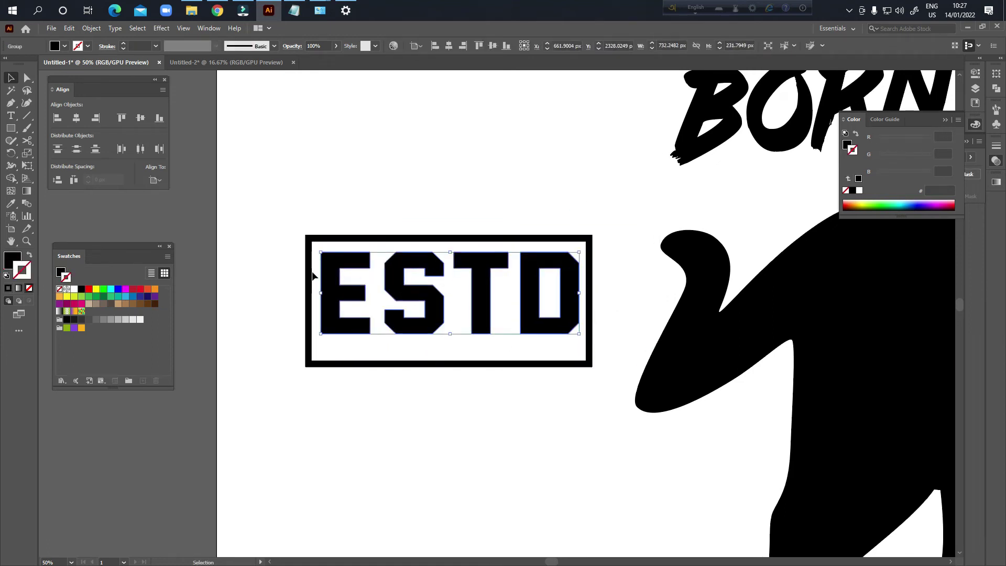
left_click_drag(344, 202, 445, 321)
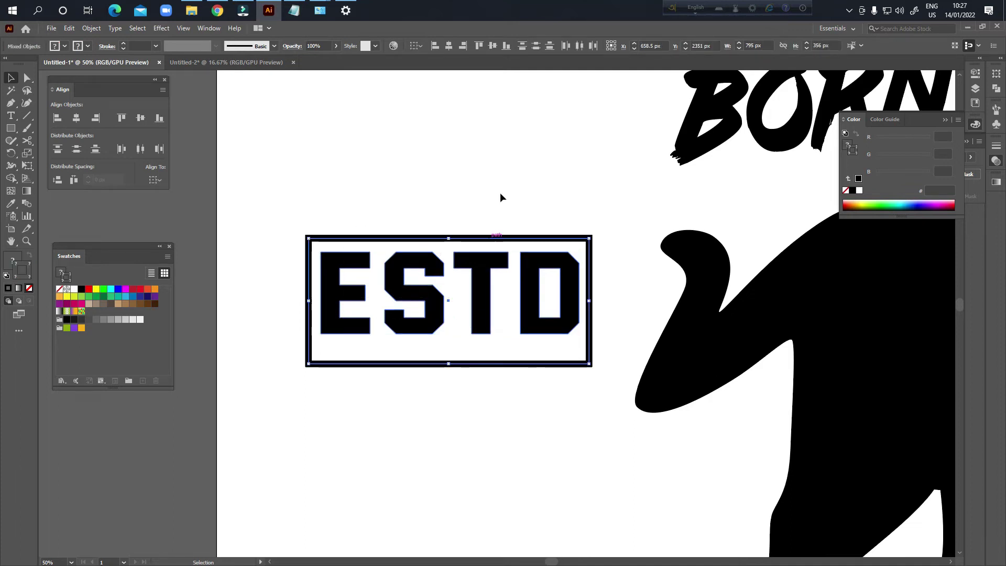
left_click(449, 46)
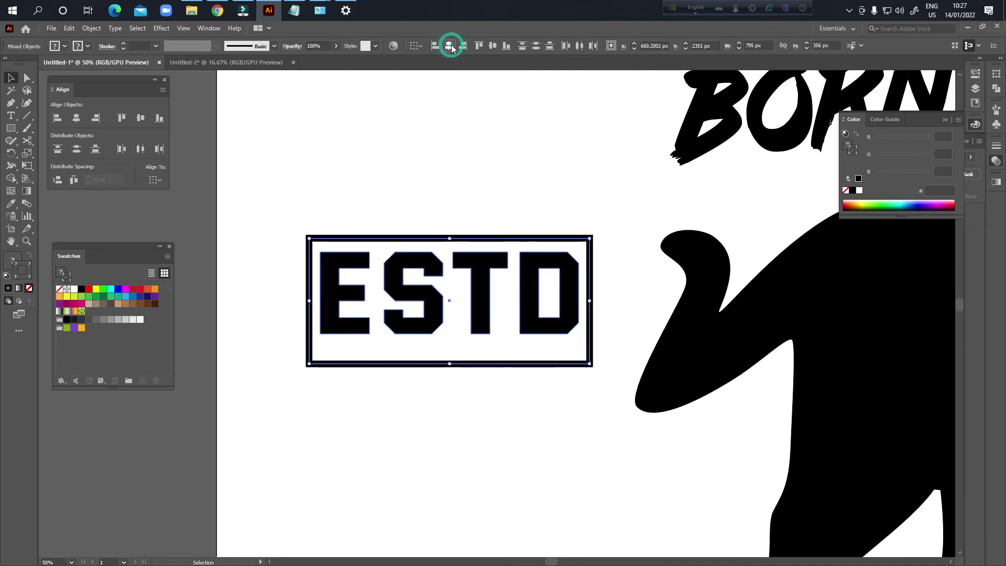
- Center "ESTD" vertically within its frame and reduce the frame's height evenly from above and below
left_click(493, 45)
left_click(487, 198)
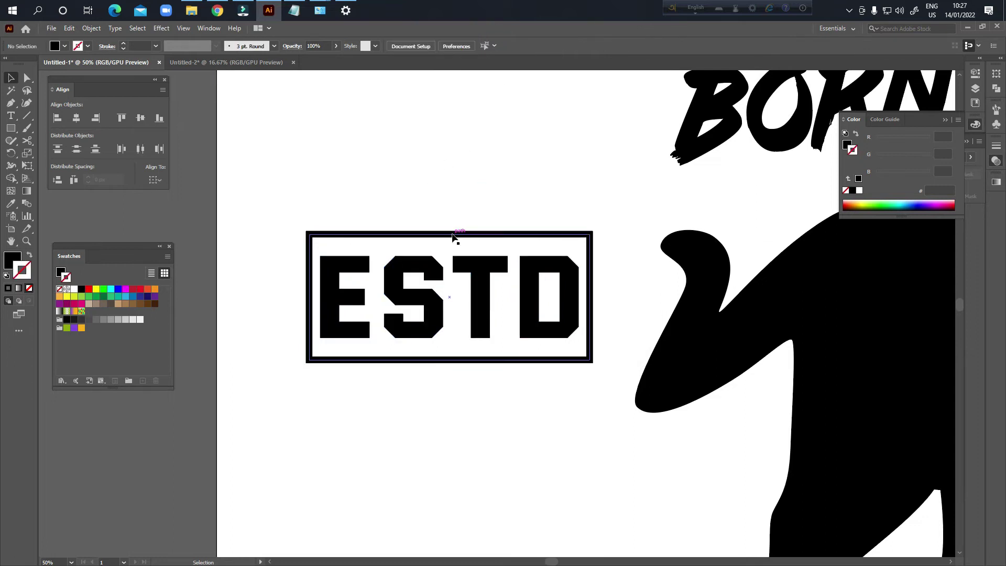
left_click(455, 235)
left_click(489, 194)
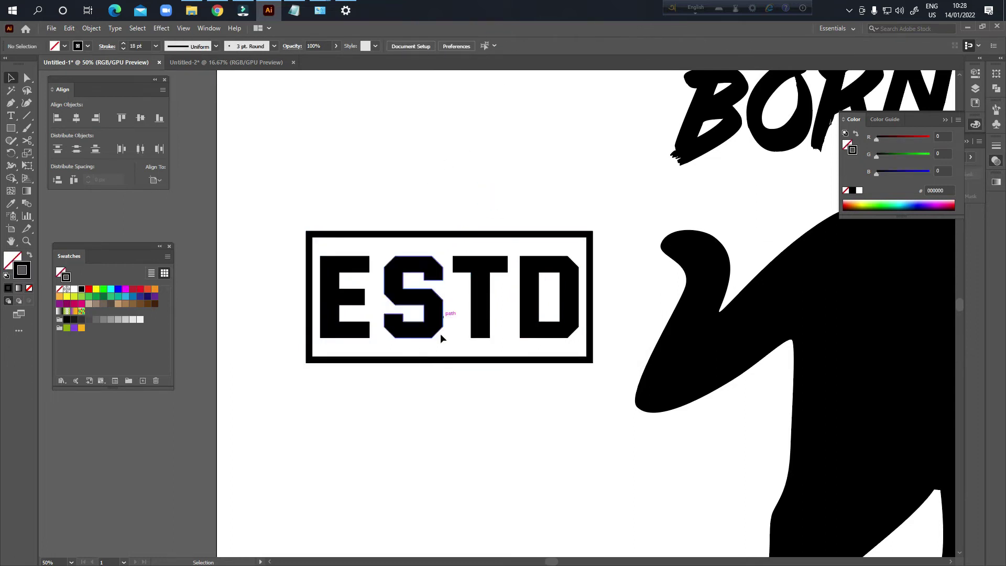
left_click(447, 236)
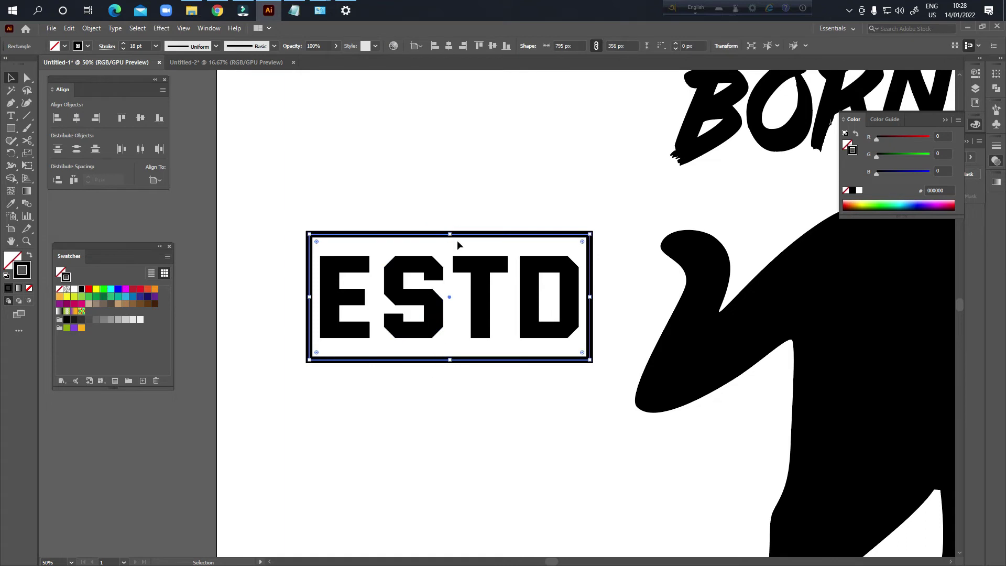
left_click_drag(451, 234, 452, 245)
left_click(467, 208)
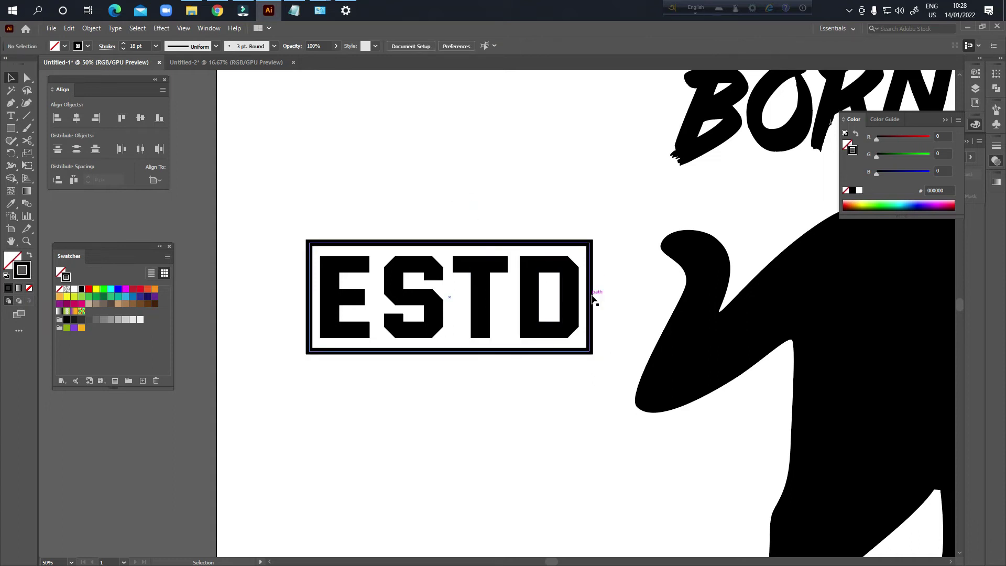
- Tighten the frame around "1960" symmetrically to 768 px wide and 313 px high
scroll(587, 360, "down", 3)
left_click_drag(887, 378, 661, 385)
scroll(680, 350, "up", 4)
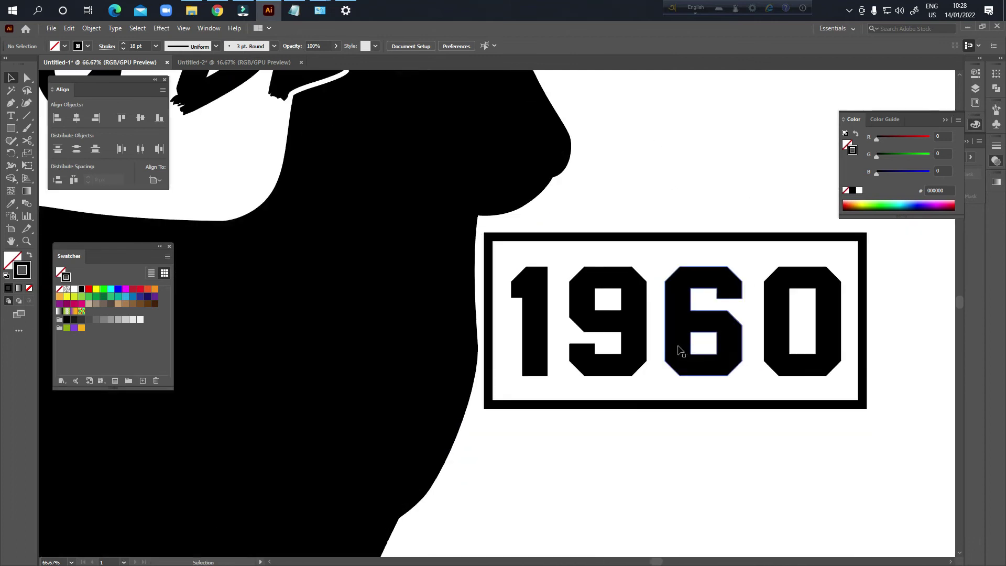
left_click_drag(679, 350, 630, 365)
left_click(786, 334)
left_click(815, 334)
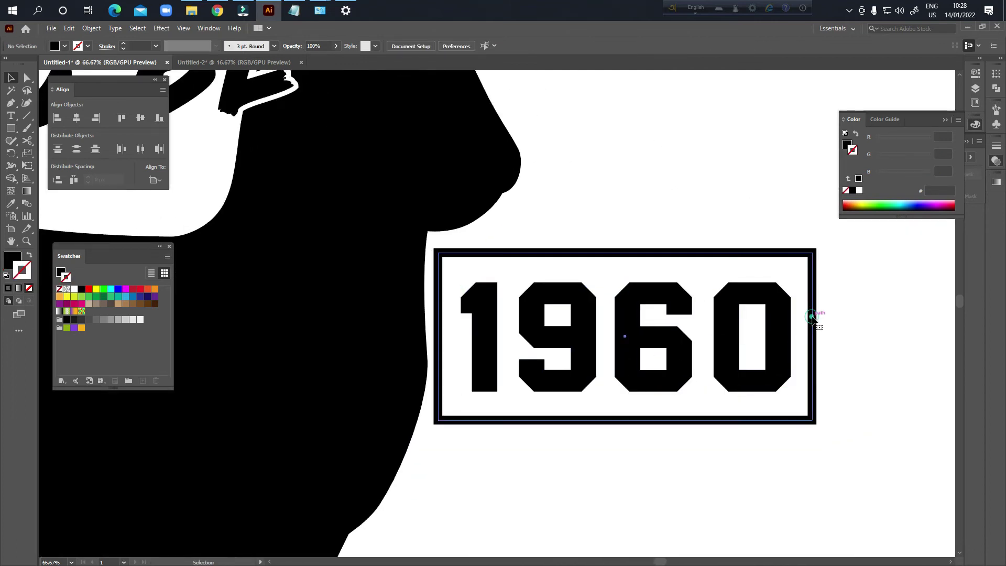
left_click(814, 336)
left_click_drag(814, 336, 807, 338)
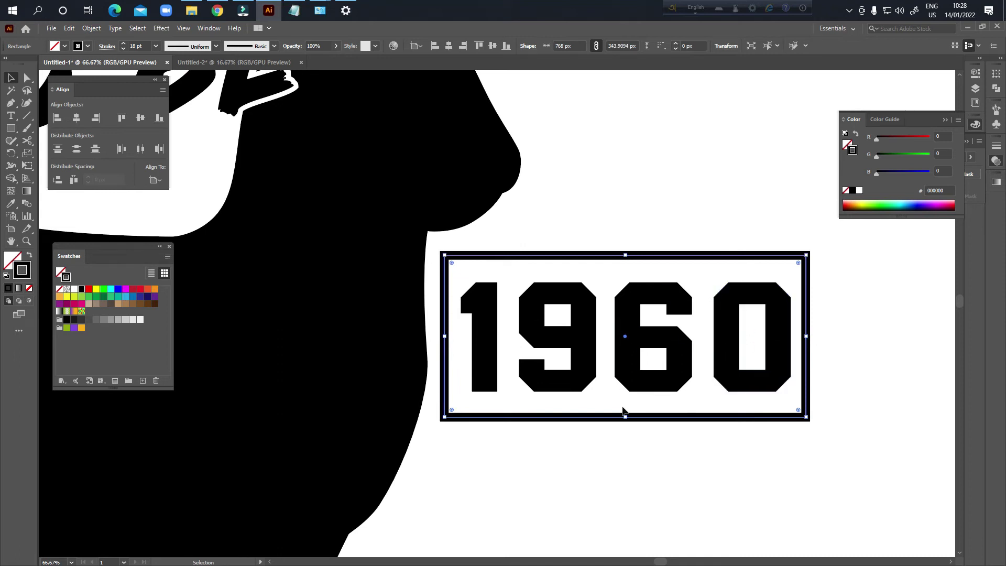
left_click_drag(626, 255, 626, 262)
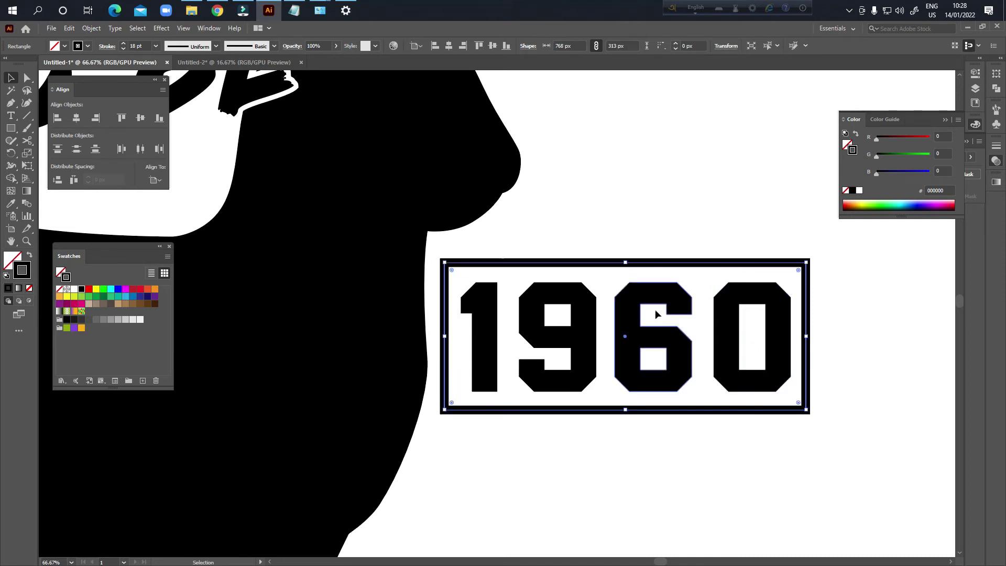
- Center "1960" and its frame on each other both horizontally and vertically
left_click(593, 325, "shift")
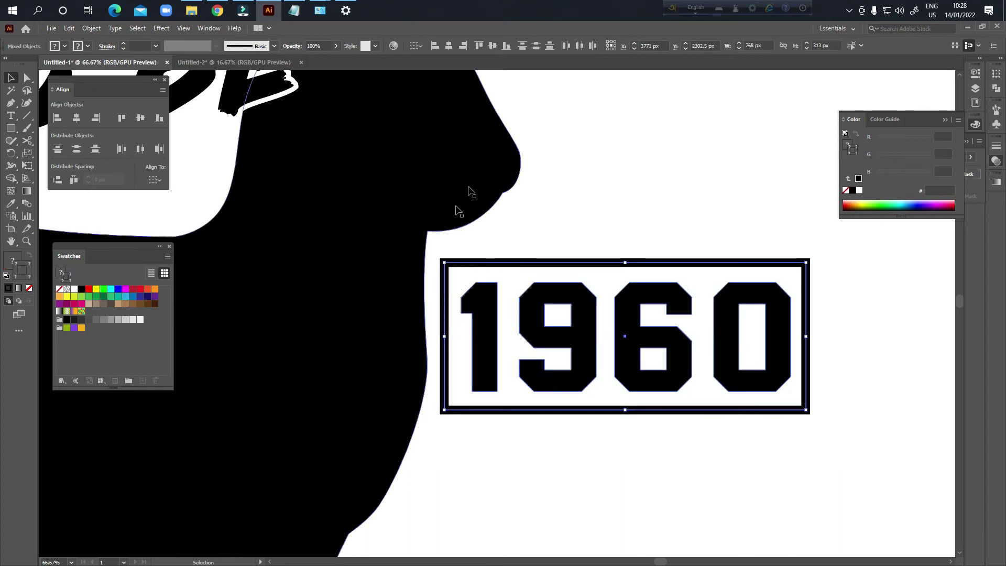
left_click(450, 47)
left_click(493, 46)
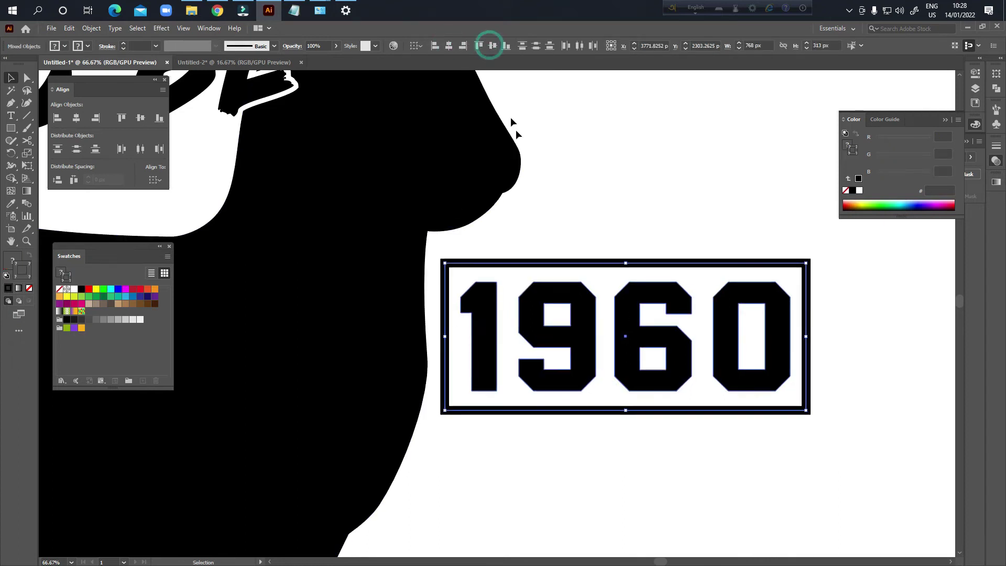
left_click(665, 241)
- Expand the fill and stroke of the frames around "1960" and "ESTD"
scroll(645, 338, "down", 1)
left_click_drag(602, 423, 656, 416)
scroll(656, 414, "down", 3)
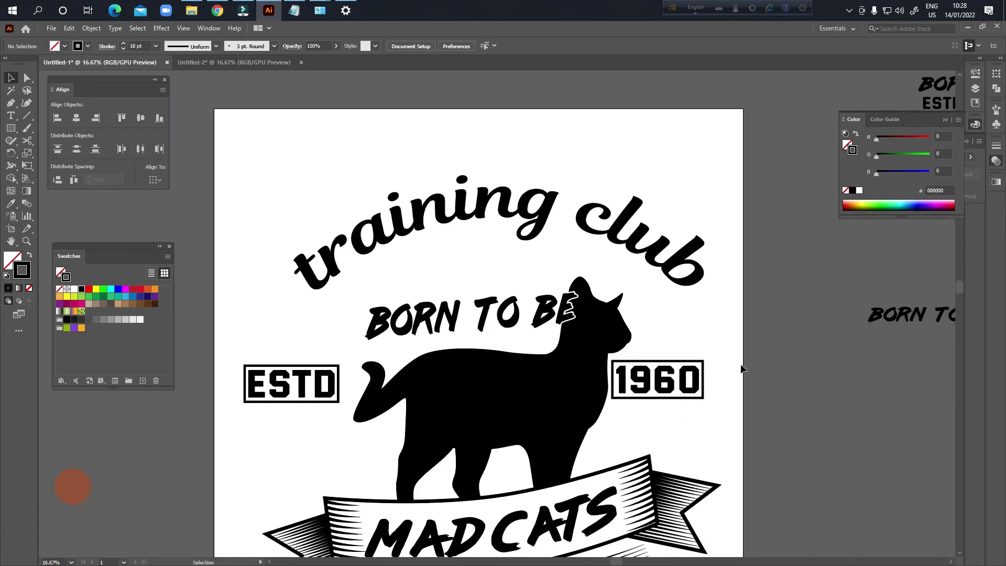
left_click(702, 363)
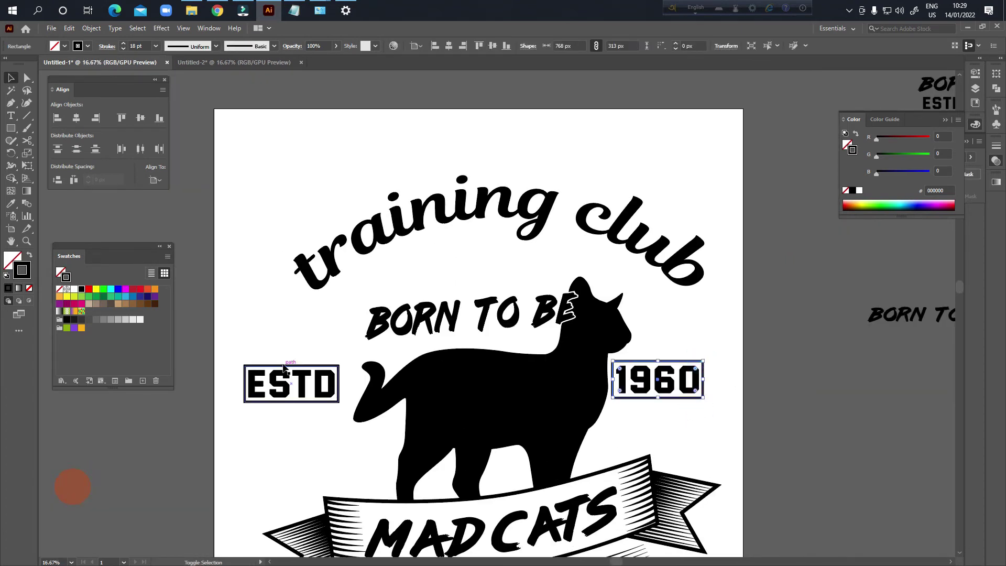
left_click(245, 369, "shift")
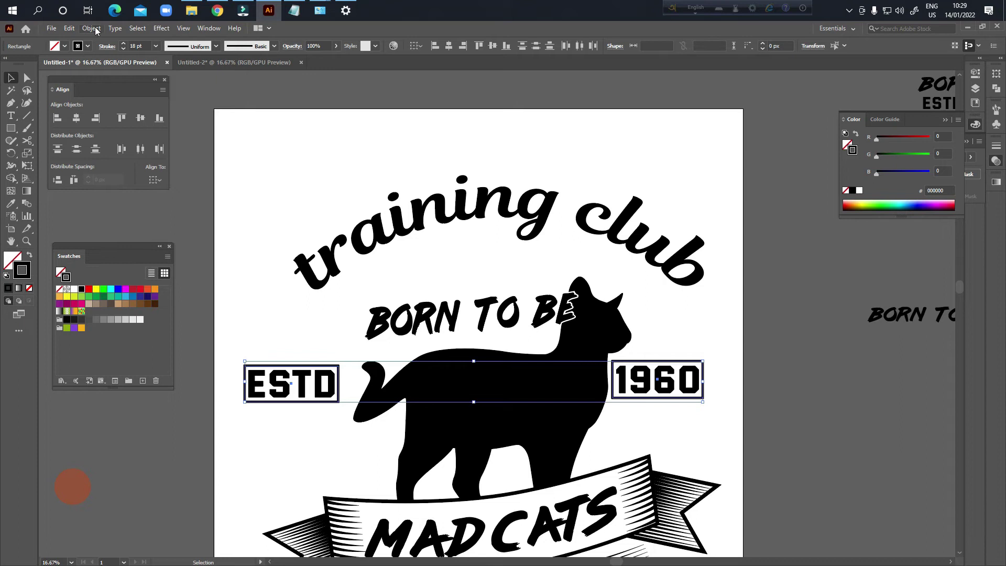
left_click(91, 28)
left_click(108, 150)
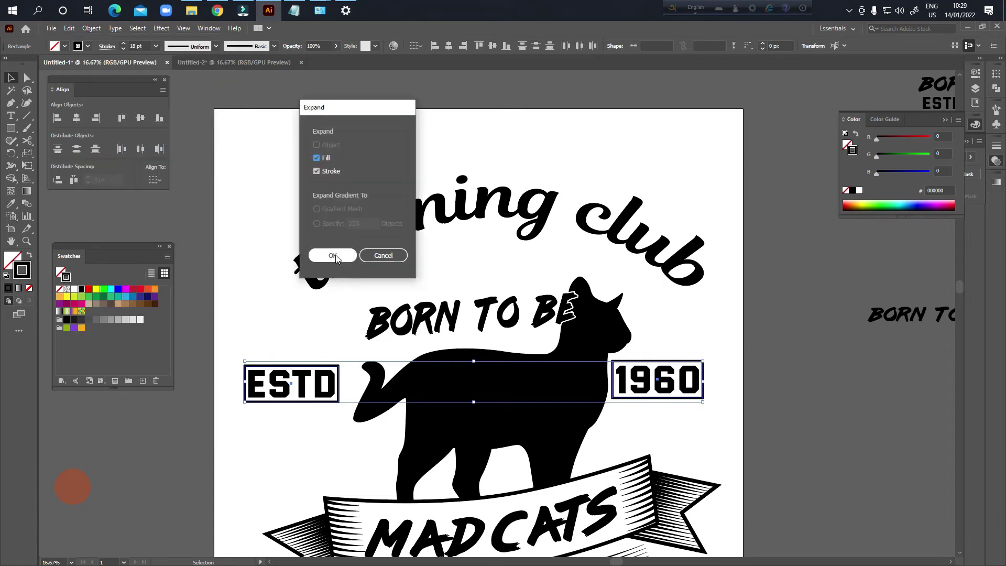
left_click(336, 255)
left_click(356, 349)
- Group "ESTD" with its frame, and group "1960" with its frame
scroll(283, 375, "up", 3)
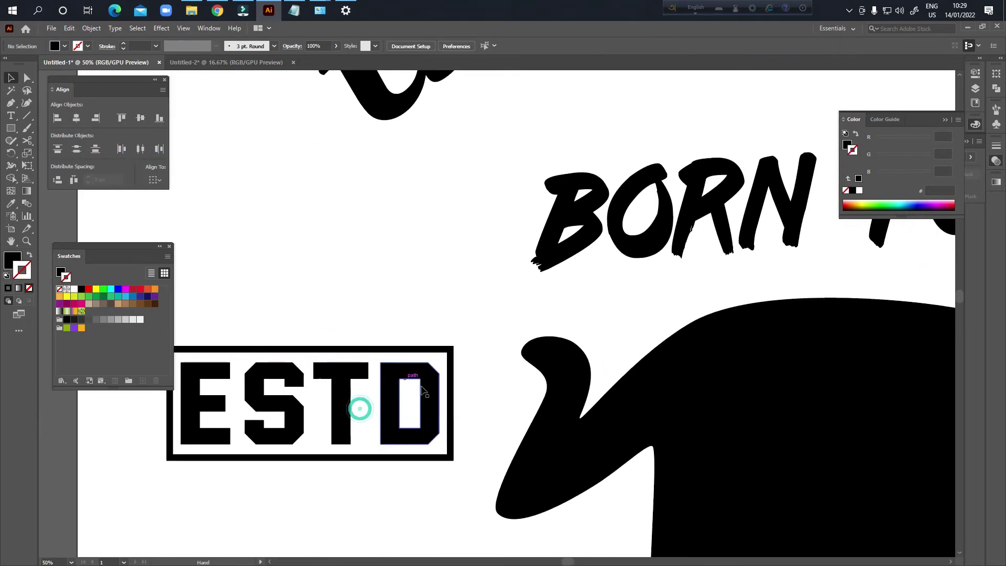
scroll(426, 363, "down", 2)
left_click(414, 404)
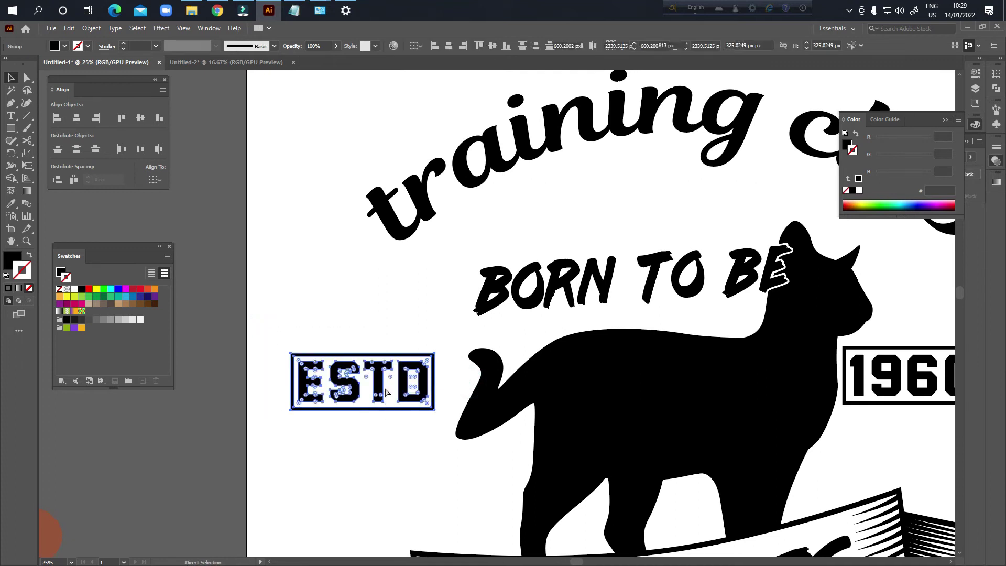
left_click_drag(812, 458, 564, 482)
left_click_drag(764, 354, 671, 432)
key("ctrl+g")
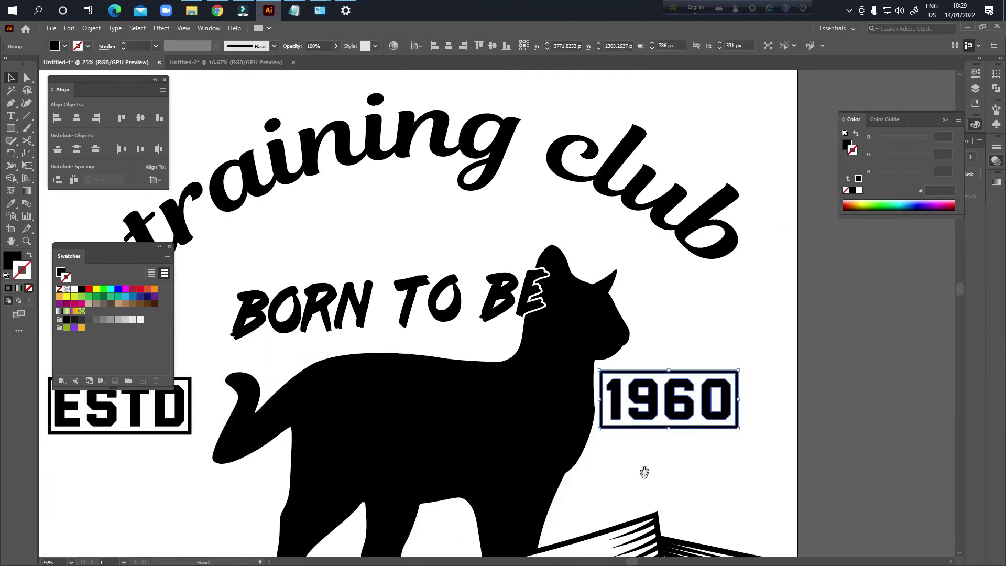
- Align the "ESTD" and "1960" groups on their vertical centers and move the "1960" group slightly away from the cat
left_click_drag(646, 469, 725, 441)
left_click(269, 382, "shift")
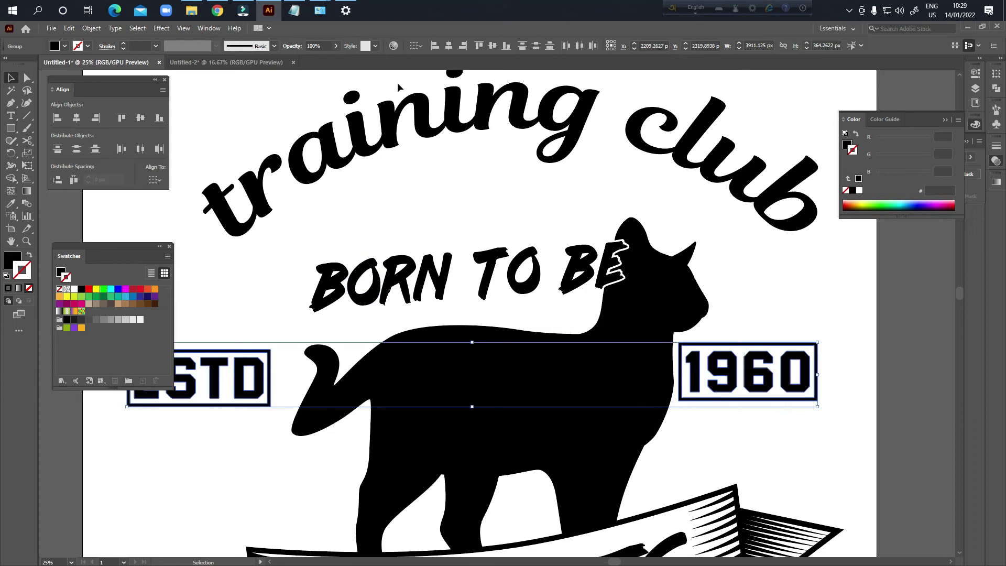
left_click(492, 46)
left_click_drag(764, 376, 776, 377)
left_click(782, 301)
key("ctrl+0")
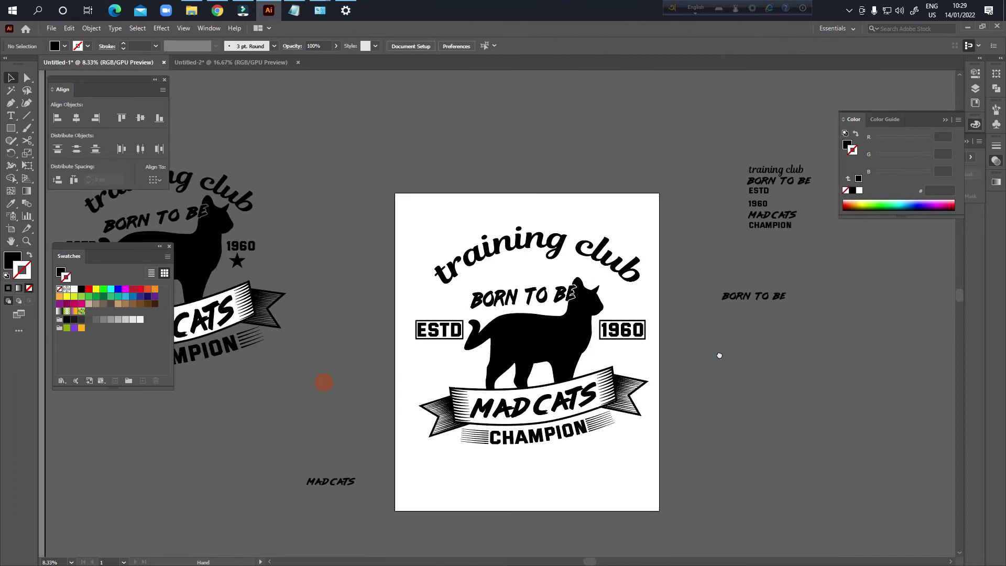
- Draw a small black star below the "ESTD" frame and duplicate it into an evenly spaced row of three
right_click(11, 129)
left_click(45, 177)
scroll(449, 386, "up", 3)
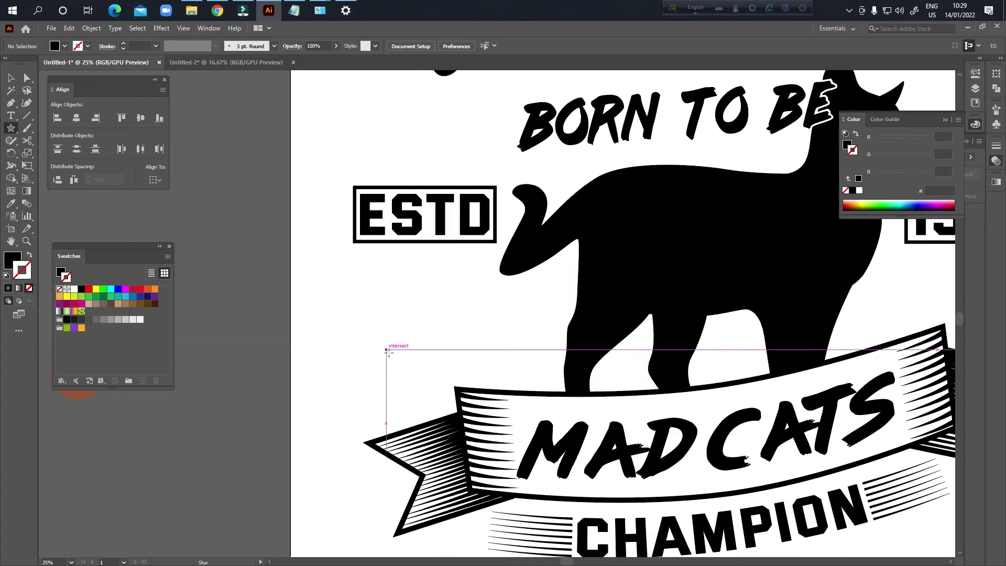
mouse_move(384, 346)
left_mouse_down()
mouse_move(398, 356)
mouse_move(397, 346)
left_mouse_up()
key("v")
left_click_drag(385, 351, 471, 362)
key("a")
key("ctrl+d")
left_click(497, 352)
- Place a copy of the three-star row below the "1960" frame and group each row of stars
scroll(397, 362, "down", 2)
left_click_drag(362, 339, 690, 360)
scroll(637, 357, "up", 2)
left_click(661, 365)
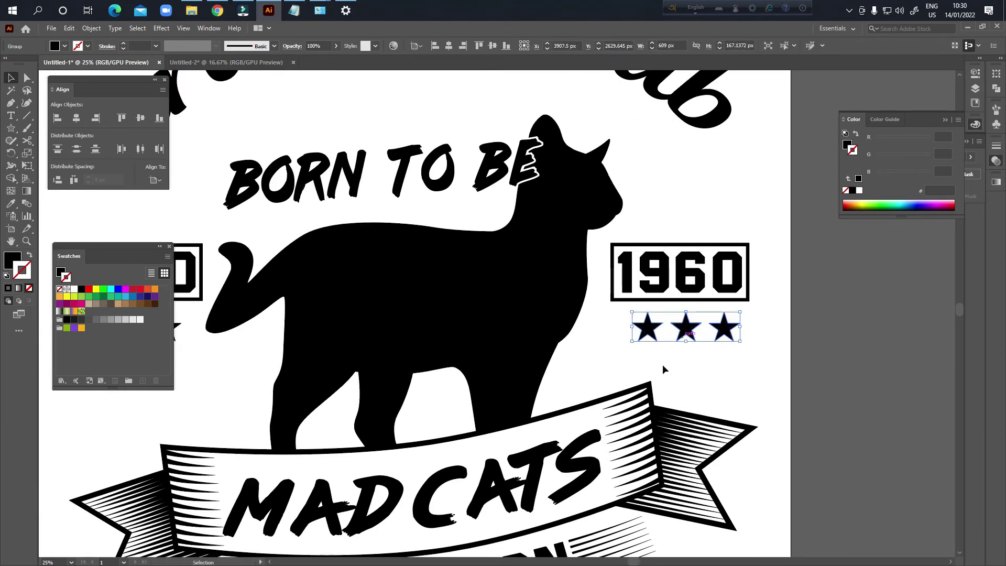
scroll(247, 343, "left", 3)
left_click(294, 327)
left_click(262, 332)
left_click_drag(327, 355, 207, 323)
key("ctrl+g")
- Center the star row horizontally under the "ESTD" frame, using the frame group as the key object
left_click_drag(521, 370, 577, 376)
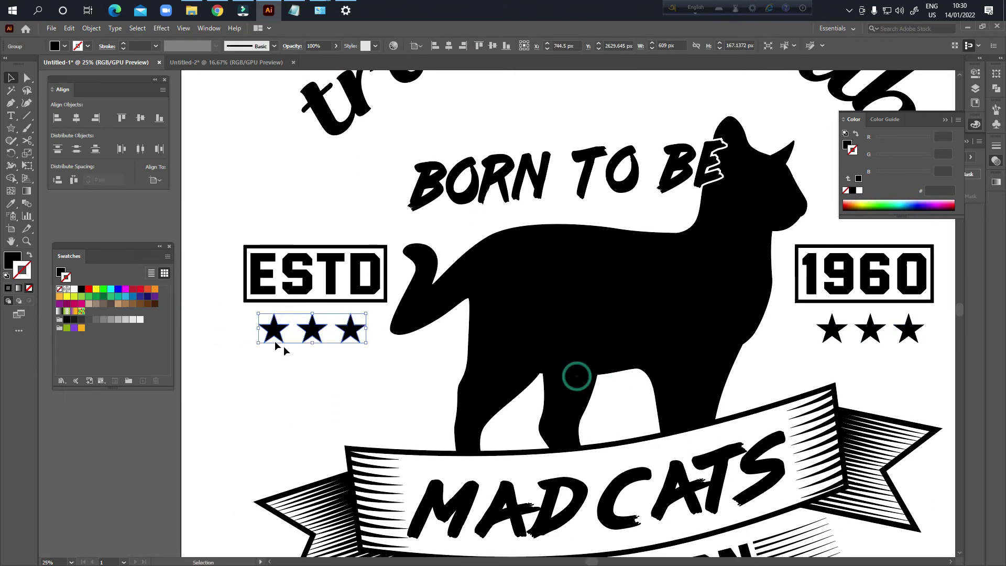
left_click(329, 283, "shift")
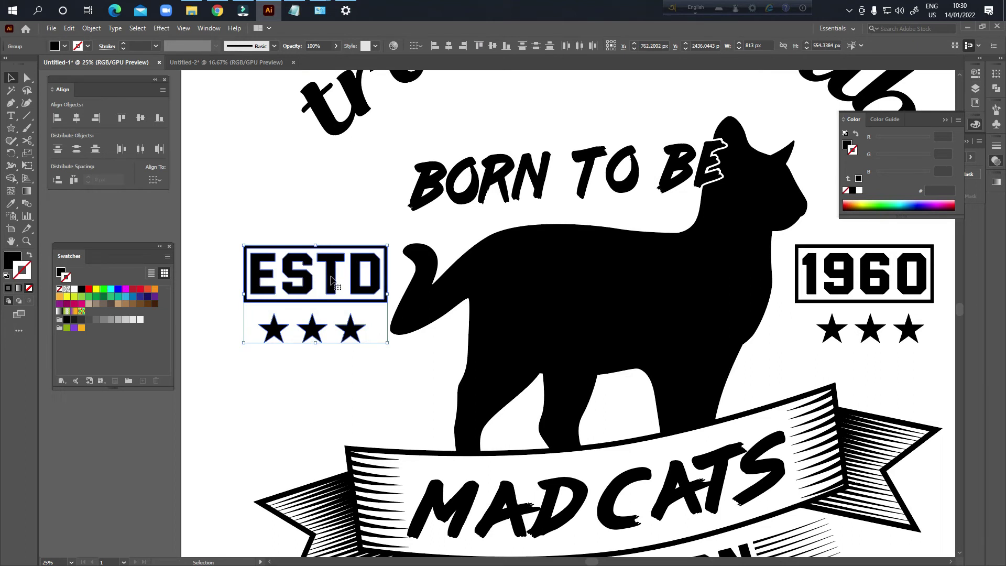
left_click(325, 259)
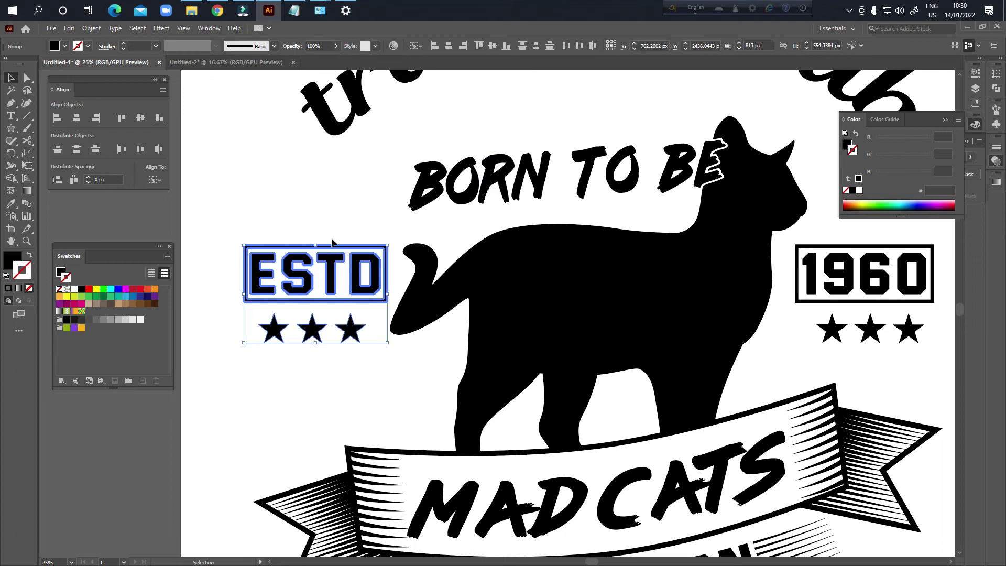
left_click(452, 49)
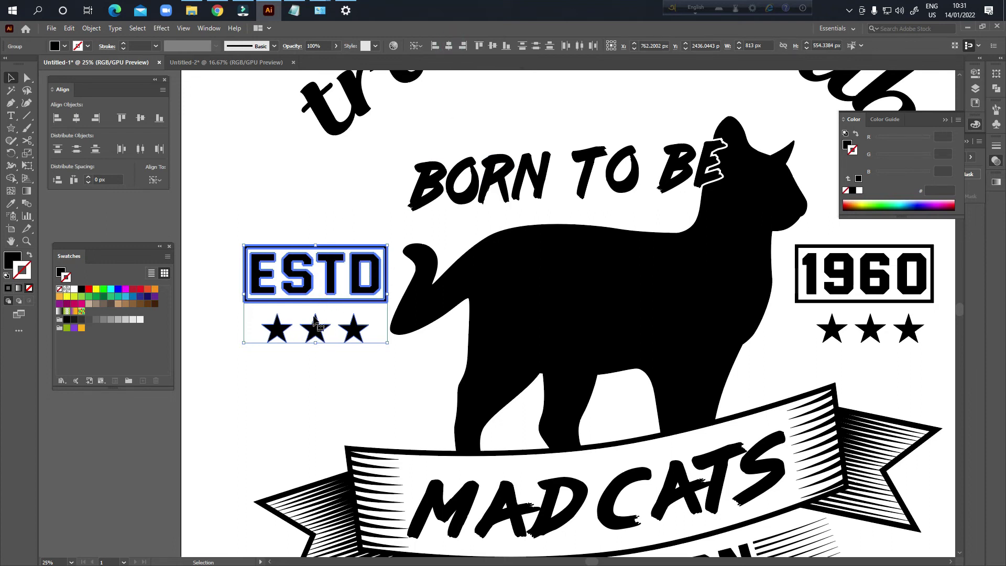
left_click(304, 382)
- Center the star row horizontally under the "1960" frame, using the frame group as the key object
left_click_drag(894, 322, 717, 358)
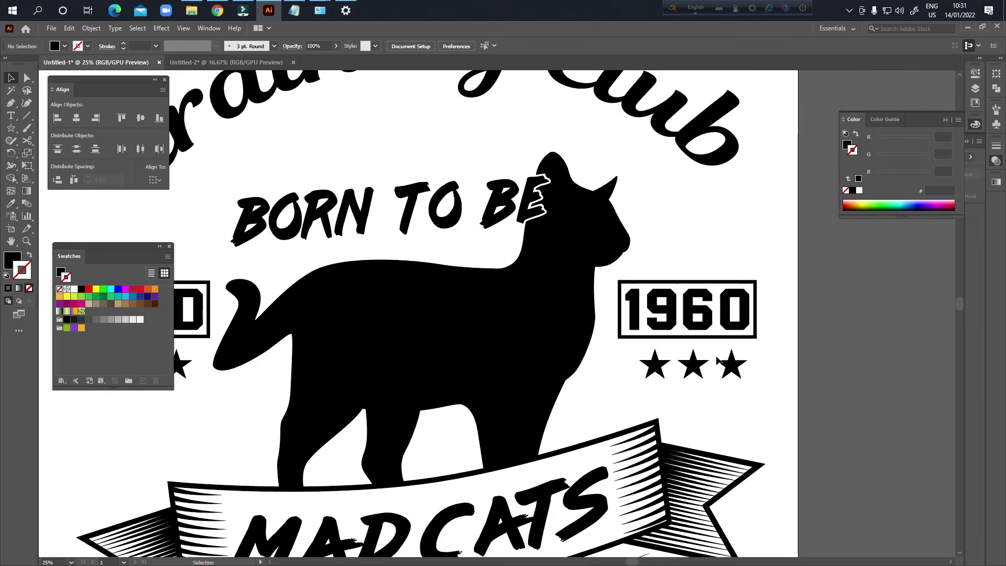
left_click(701, 367)
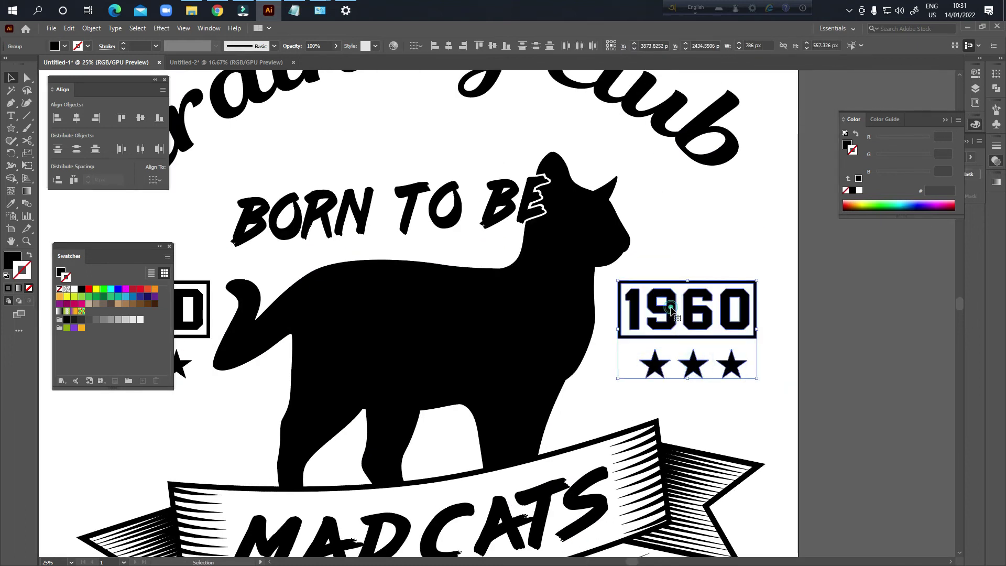
left_click(672, 309)
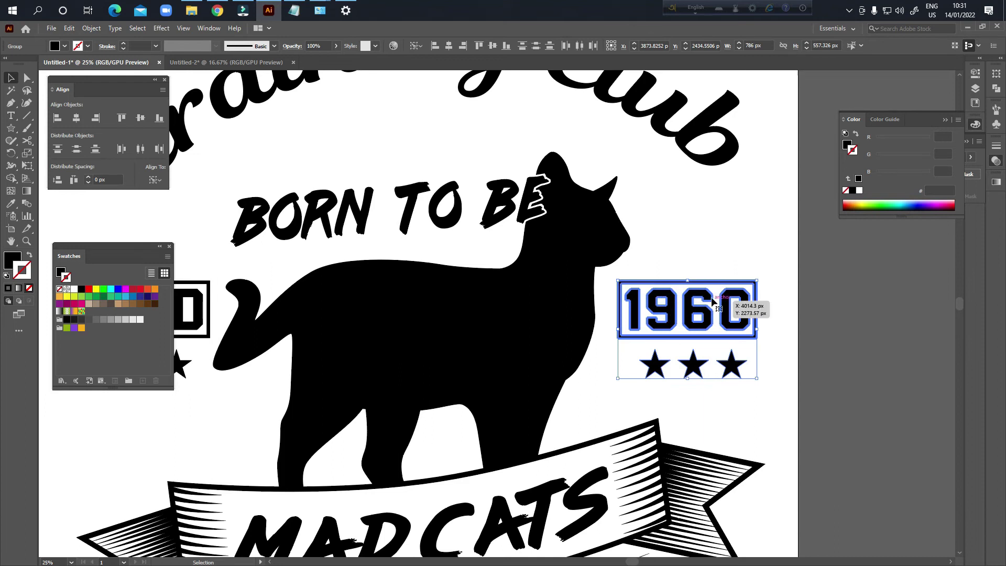
left_click(448, 46)
left_click(667, 209)
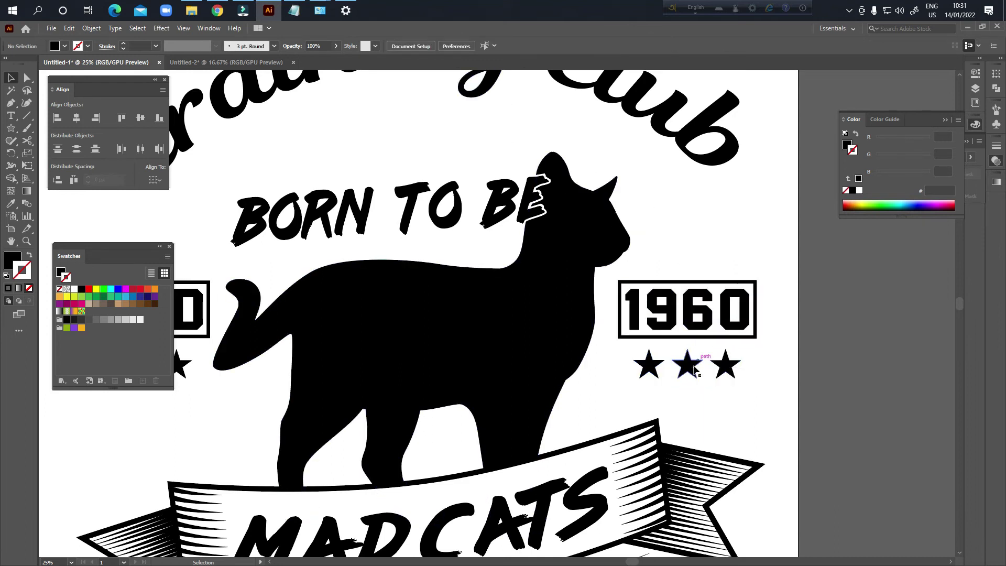
- Examine the whole T-shirt layout on the artboard for balance and remaining empty areas
scroll(694, 371, "down", 1)
mouse_move(690, 382)
left_mouse_down()
mouse_move(744, 370)
mouse_move(691, 387)
left_mouse_up()
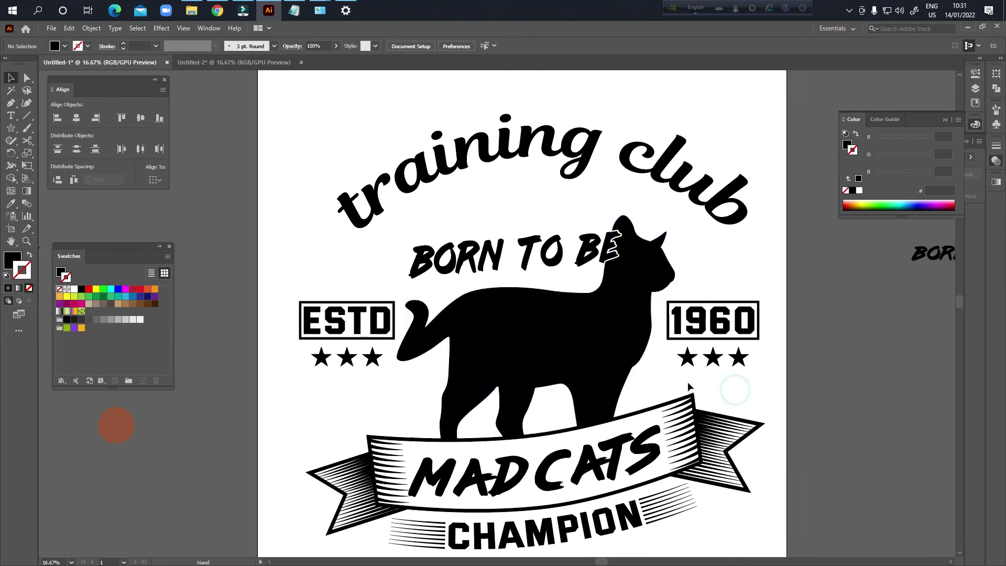
scroll(688, 387, "down", 5)
scroll(542, 376, "up", 2)
left_click_drag(519, 317, 508, 351)
scroll(507, 350, "up", 2)
left_click_drag(518, 393, 510, 431)
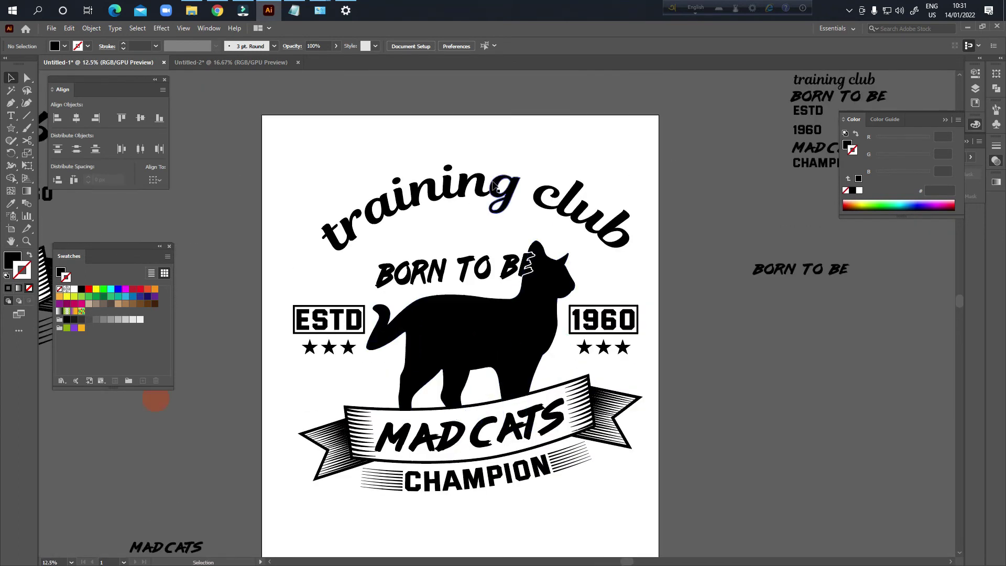
left_click_drag(505, 241, 501, 253)
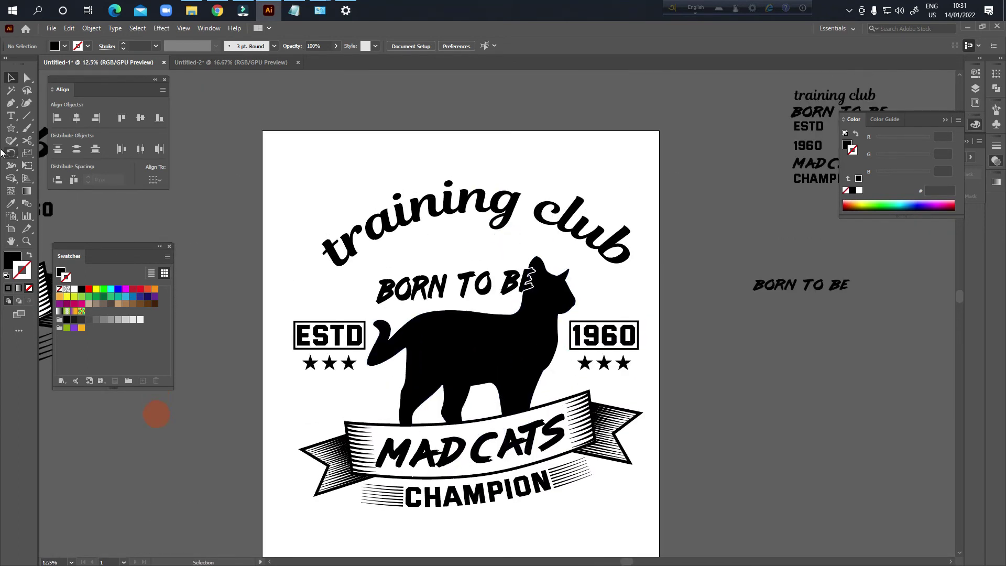
- Draw a horizontal line about 1223 px long with a 28 pt black stroke beneath "training club" and place a copy just below it
scroll(432, 238, "up", 2)
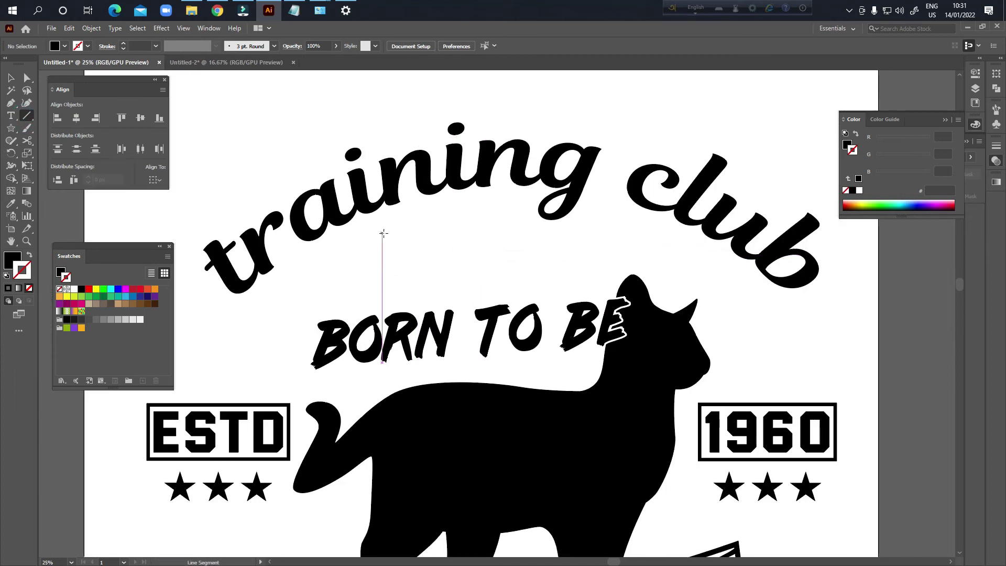
left_click_drag(392, 225, 607, 222)
left_click(11, 78)
left_click(123, 44)
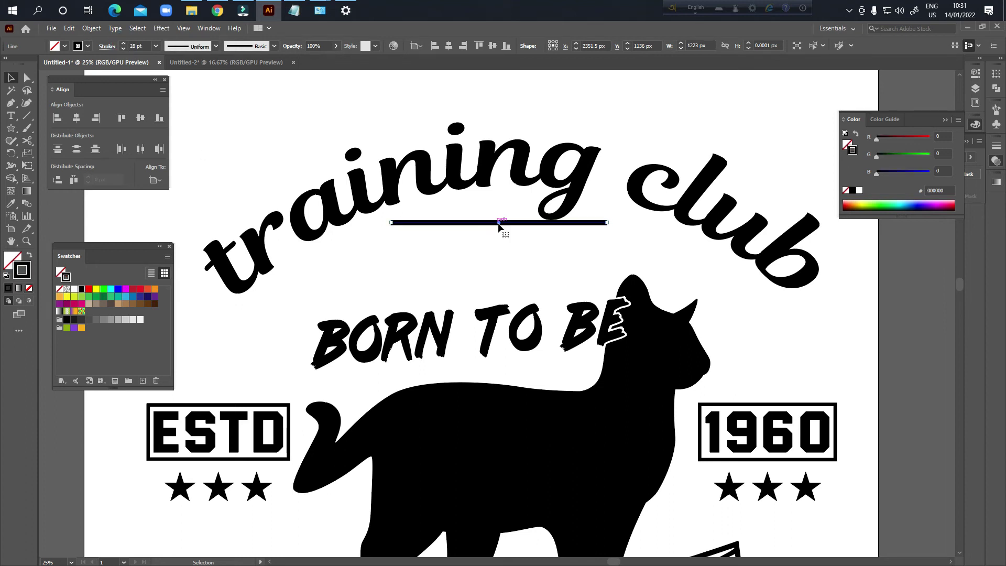
mouse_move(499, 225)
left_mouse_down()
mouse_move(490, 248)
mouse_move(498, 240)
left_mouse_up()
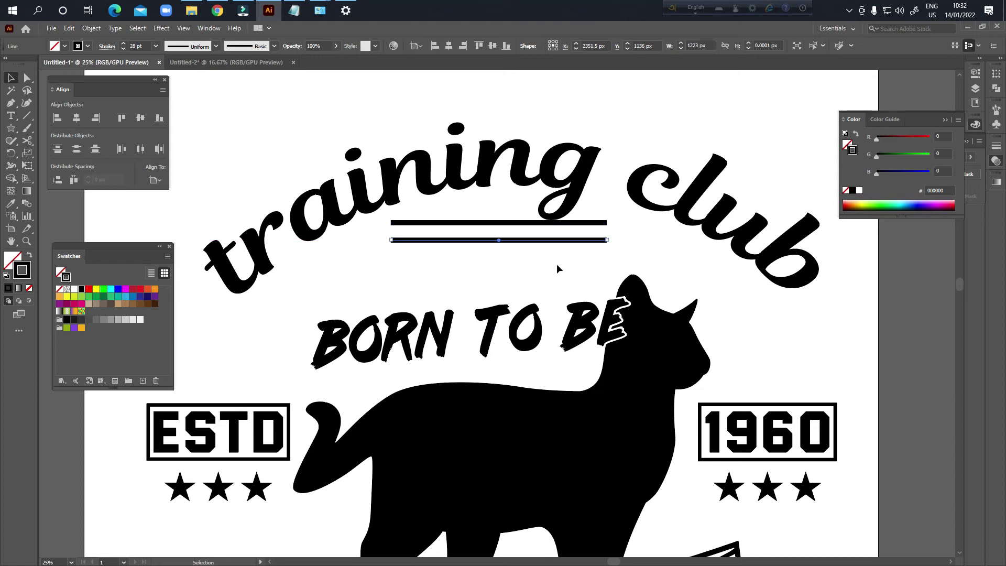
- Add two more evenly spaced line copies below the existing pair and apply Width Profile 1 to all four lines
key("ctrl+d")
key("ctrl+d")
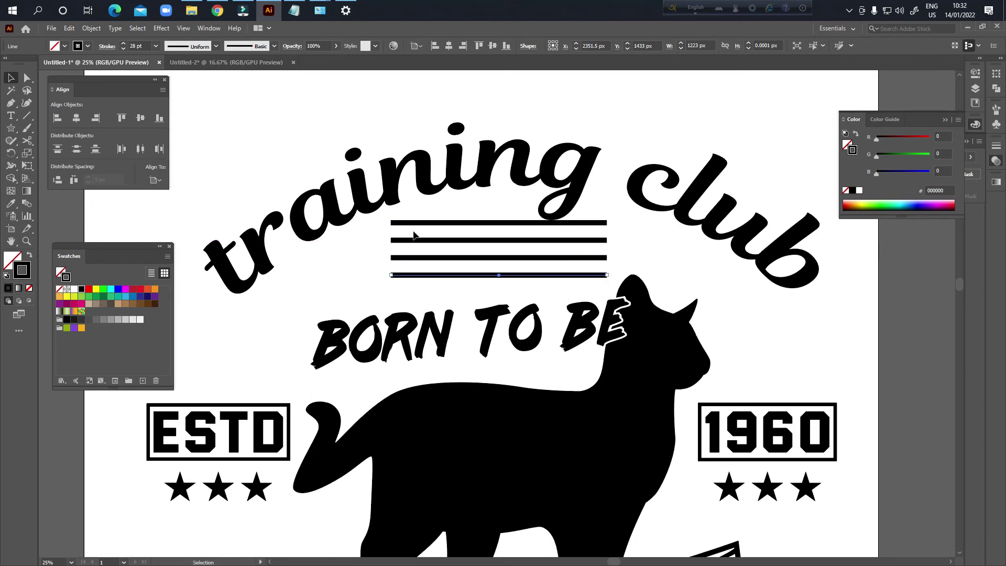
left_click_drag(382, 220, 438, 280)
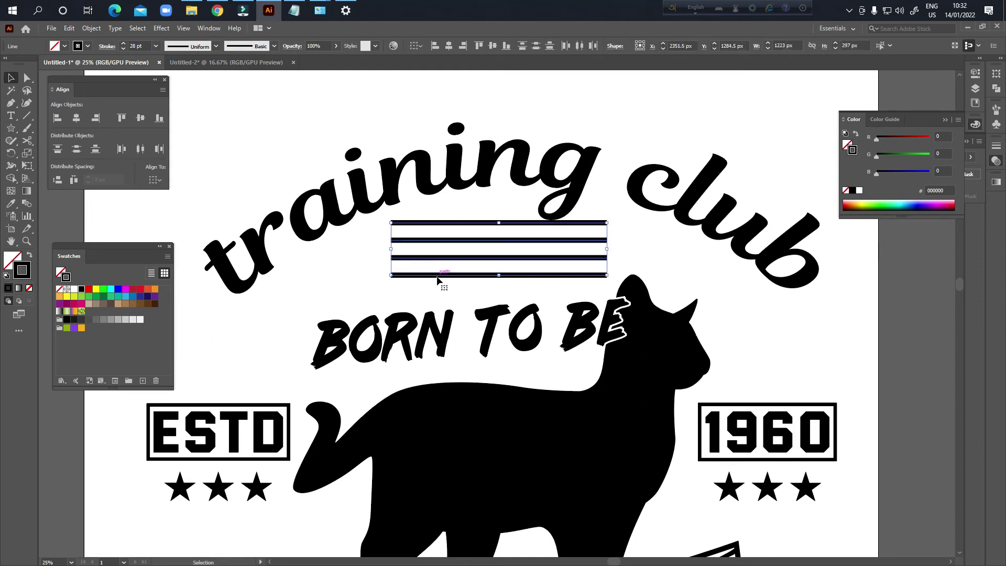
left_click(216, 47)
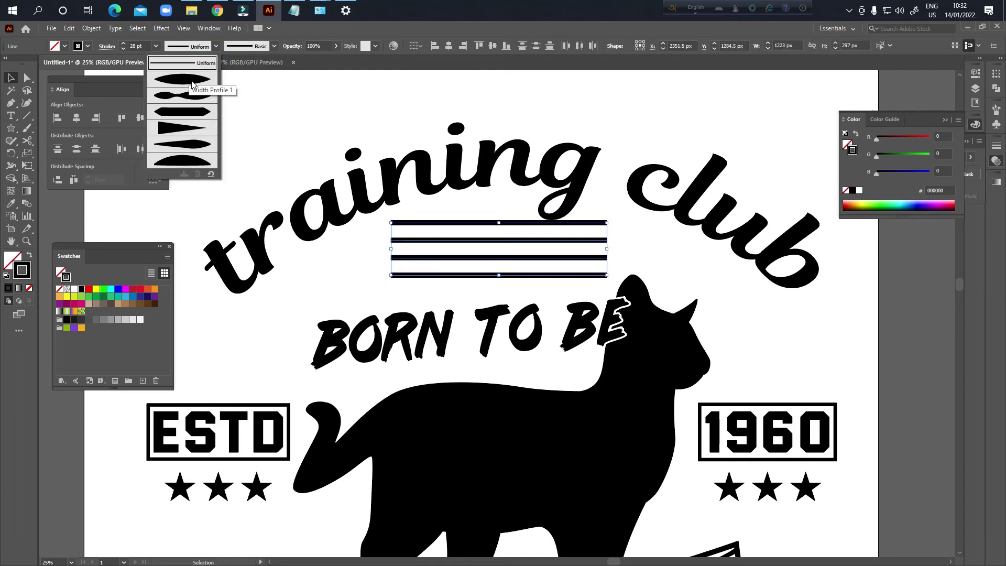
left_click(192, 82)
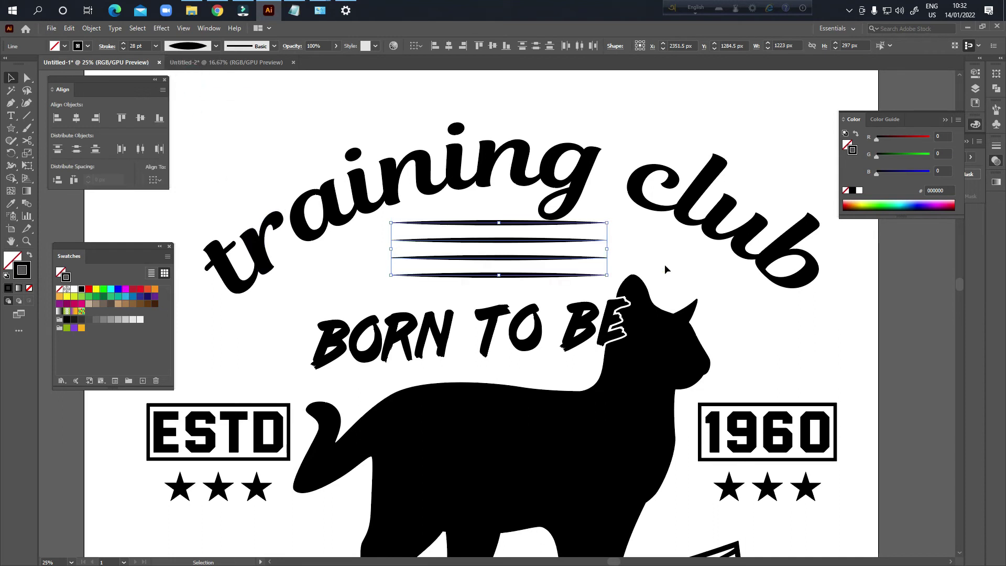
- Shift the four tapered lines slightly down beneath "training club" and check their placement in the whole layout
left_click_drag(477, 223, 478, 228)
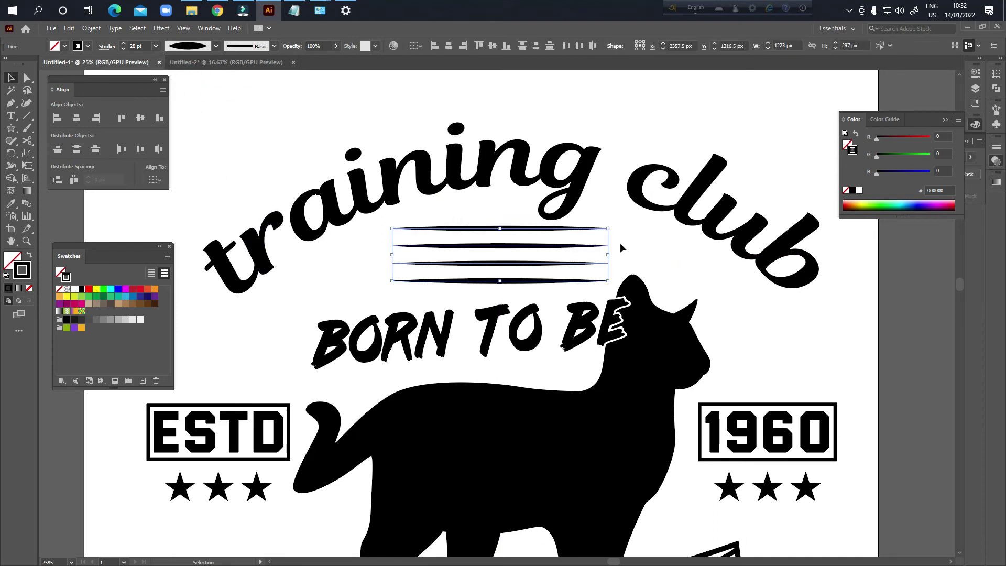
left_click(625, 249)
left_click_drag(689, 270, 644, 265)
scroll(650, 265, "down", 1)
left_click_drag(714, 302, 706, 296)
left_click_drag(462, 312, 465, 300)
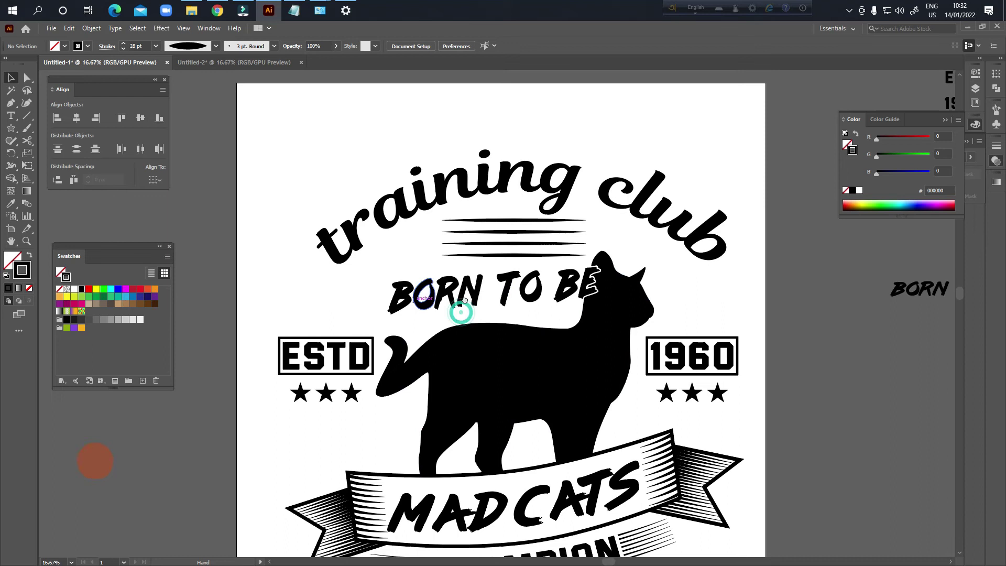
left_click_drag(520, 360, 517, 319)
scroll(520, 315, "down", 2)
left_click_drag(596, 358, 568, 347)
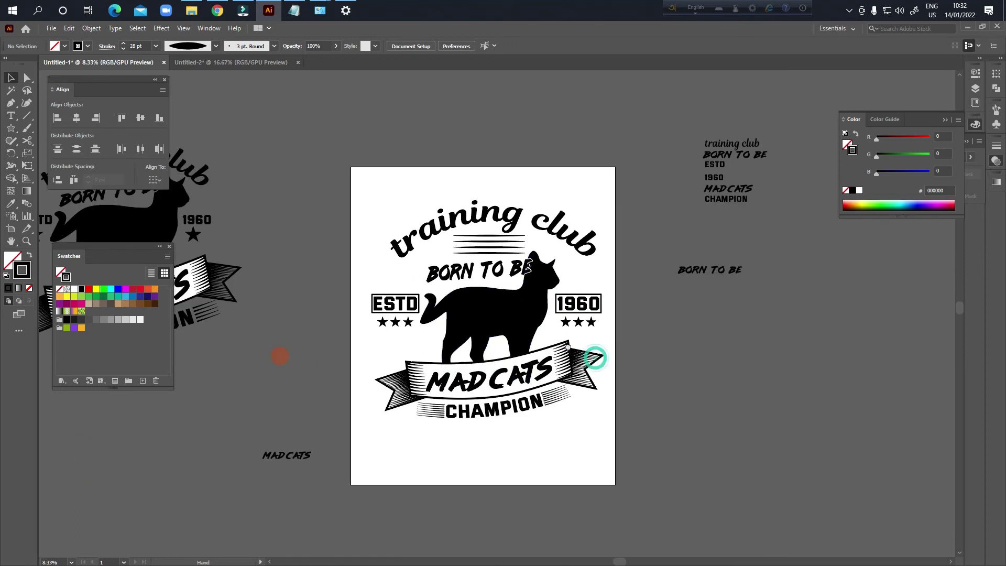
- Expand the appearance of the four tapered lines beneath "training club" into filled shapes
key("ctrl+plus")
left_click_drag(465, 252, 466, 254)
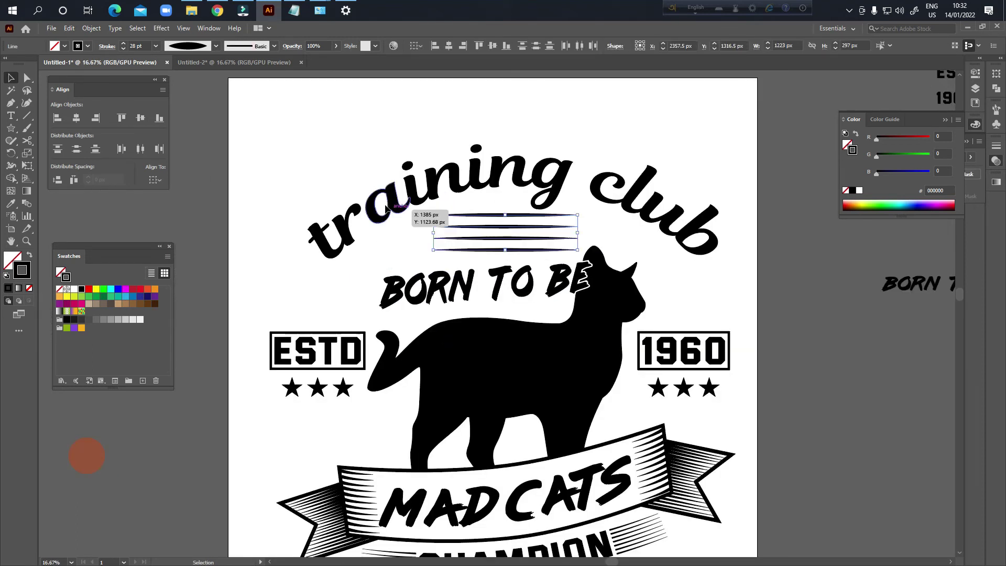
scroll(483, 222, "up", 3)
scroll(518, 250, "down", 2)
left_click_drag(548, 238, 492, 250)
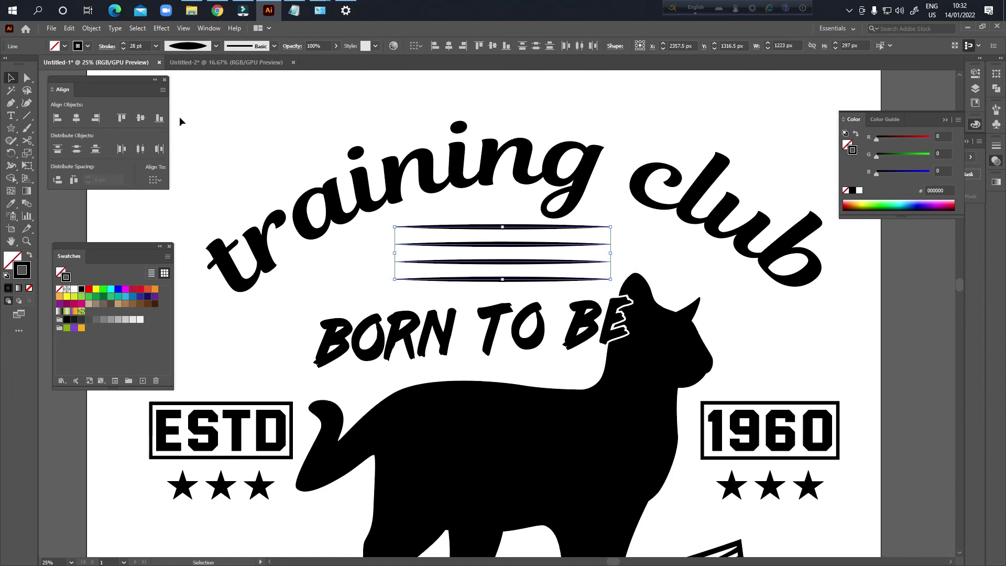
left_click(93, 30)
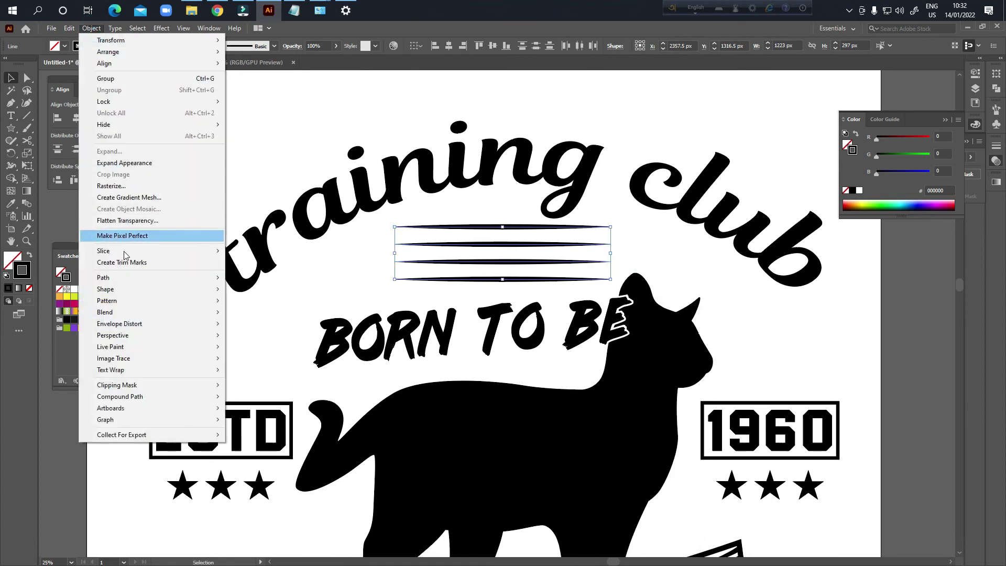
left_click(139, 163)
- Group the four expanded lines beneath "training club"
left_click(355, 269)
scroll(454, 230, "up", 3)
left_click(496, 223)
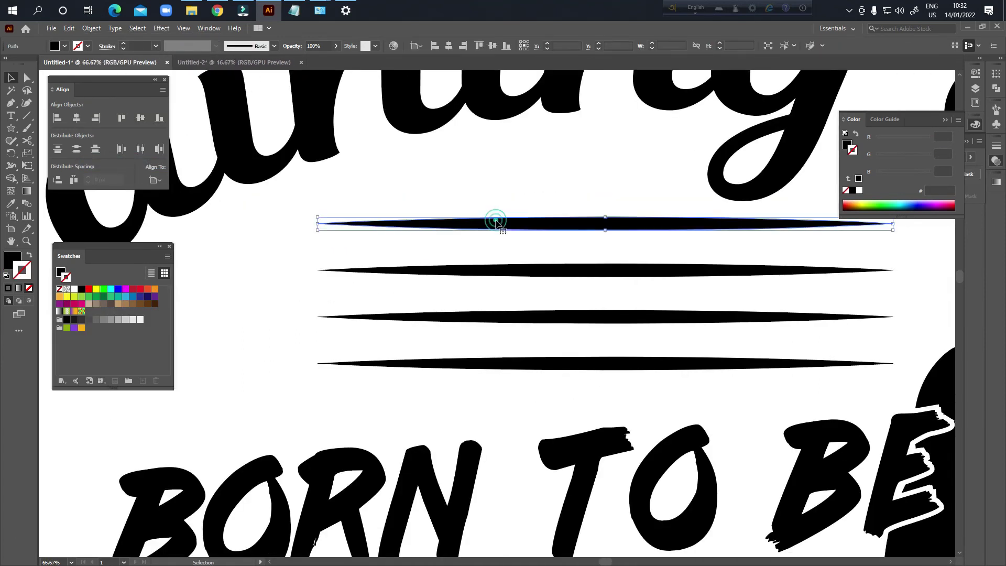
scroll(519, 255, "down", 2)
left_click_drag(460, 223, 490, 319)
key("ctrl+g")
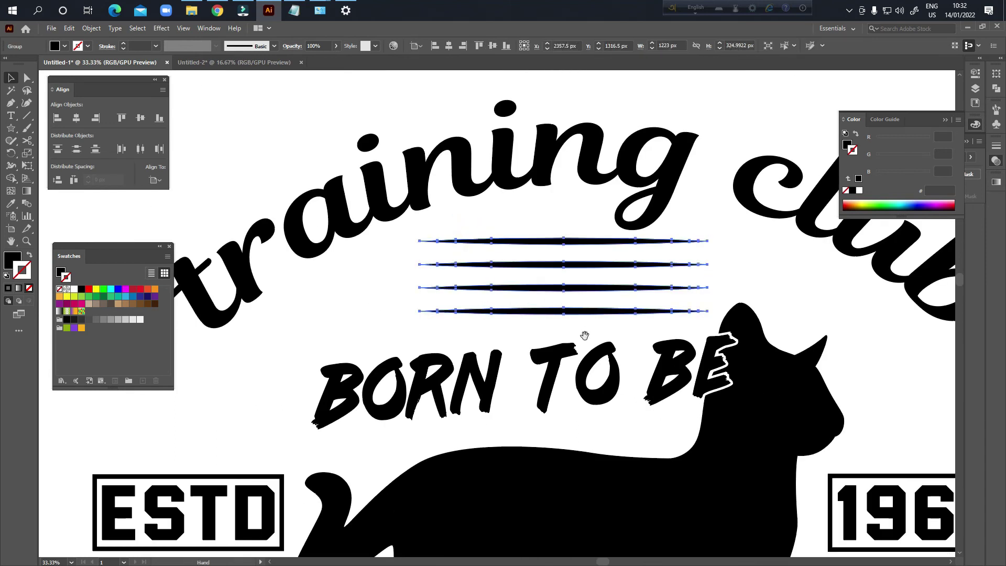
- Recolor the curved "training club" text with the reddish-brown sampled from the circle beside the artboard
scroll(585, 335, "down", 1)
left_click(647, 259)
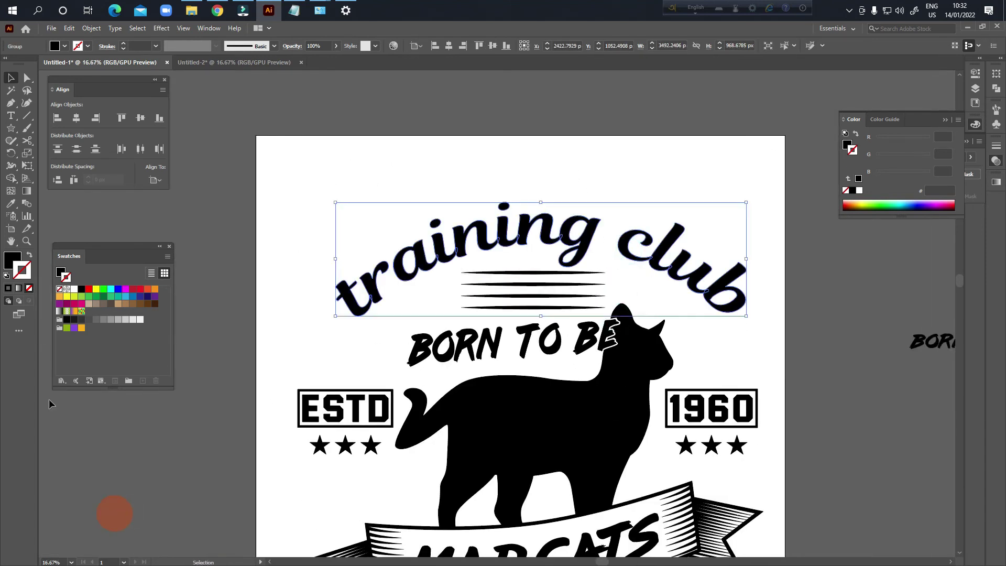
left_click(10, 204)
left_click(111, 513)
key("v")
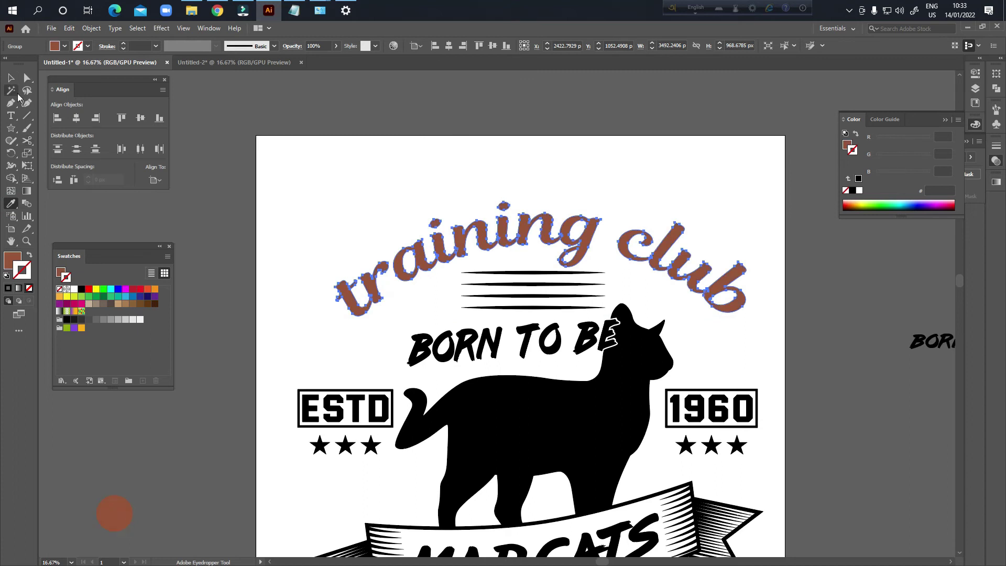
left_click(361, 179)
- Recolor only the "ESTD" lettering inside its framed group with the circle's sampled reddish-brown, leaving the frame black
left_click_drag(679, 466, 701, 391)
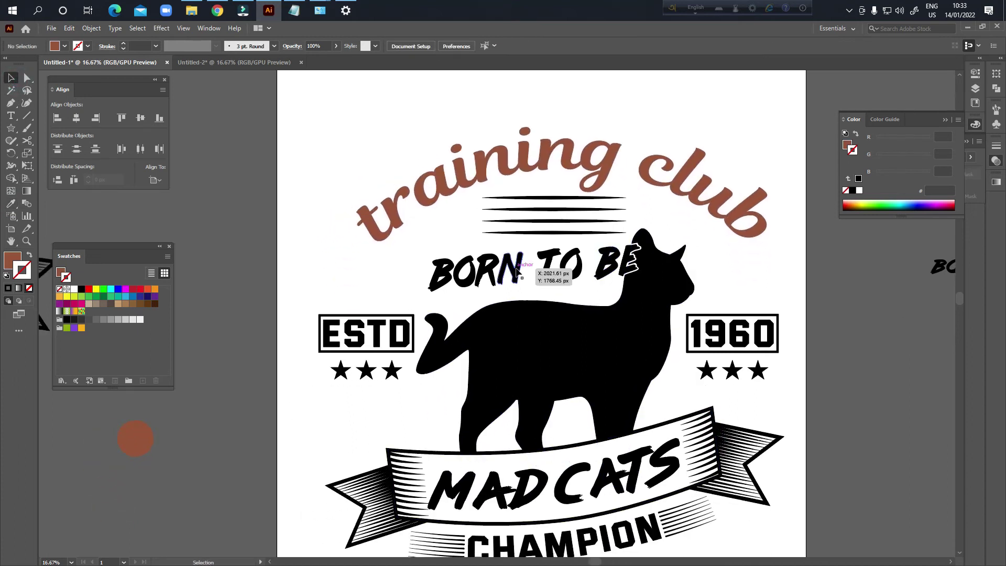
double_click(404, 341)
left_click(10, 204)
left_click(135, 438)
left_click(11, 78)
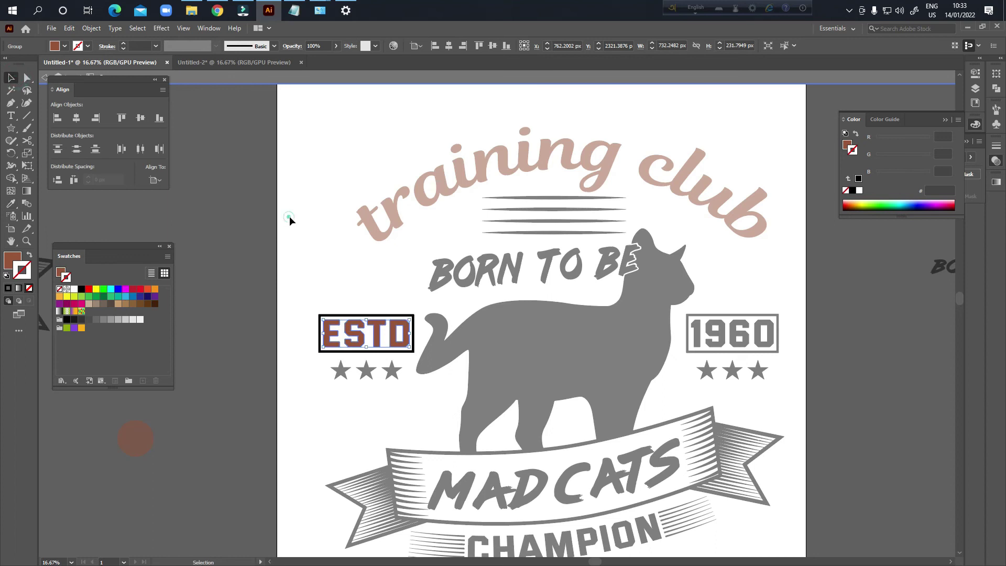
double_click(311, 264)
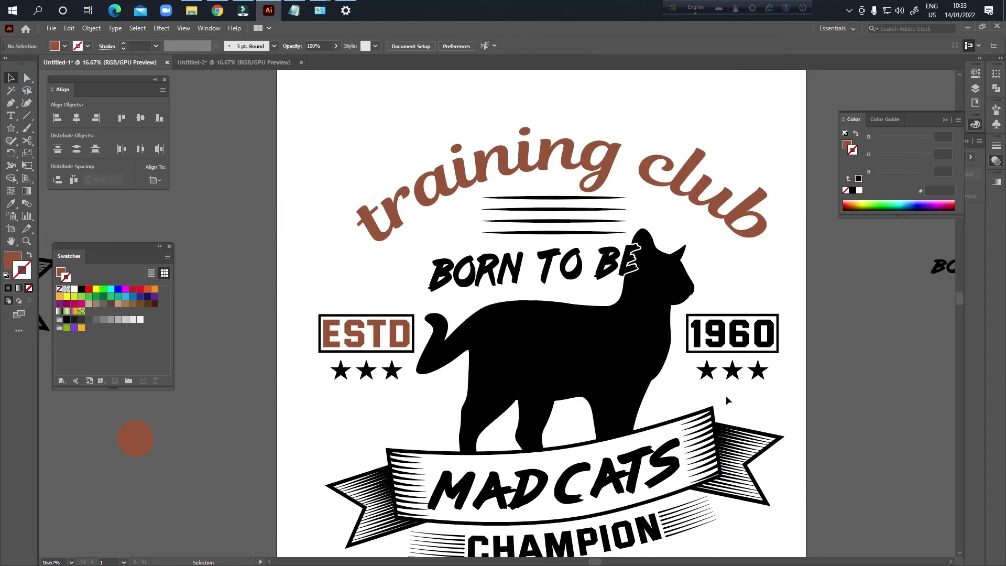
- Recolor only the "1960" digits inside their framed group with the circle's sampled reddish-brown, leaving the frame black
left_click(725, 338)
scroll(722, 337, "up", 2)
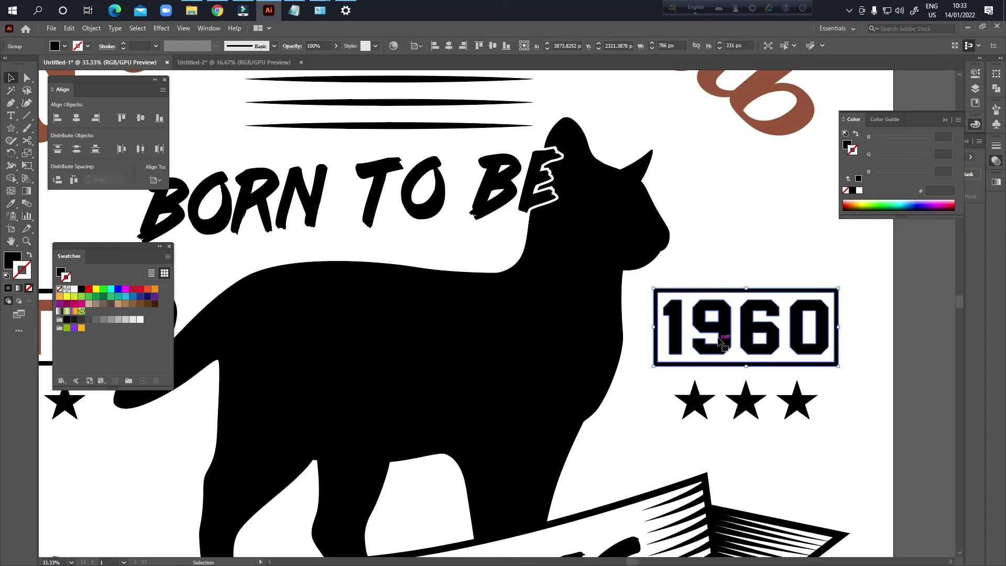
left_click(699, 275)
left_click(676, 311)
double_click(676, 314)
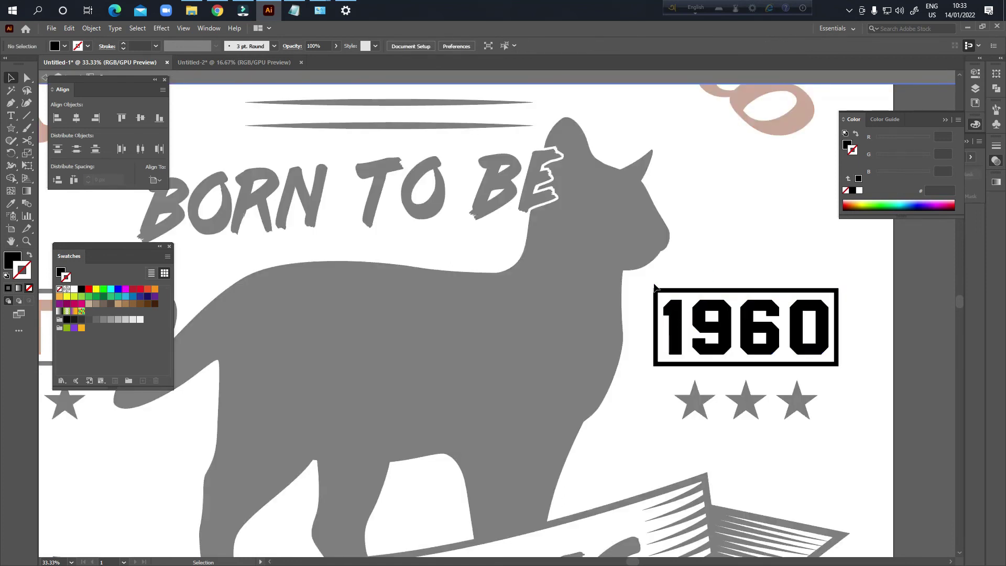
left_click(682, 319)
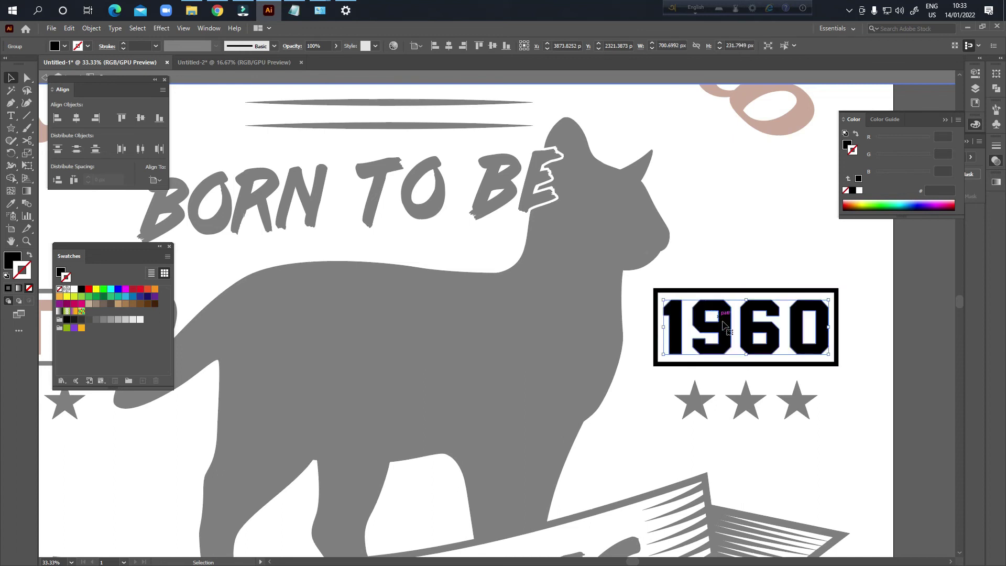
scroll(653, 373, "down", 2)
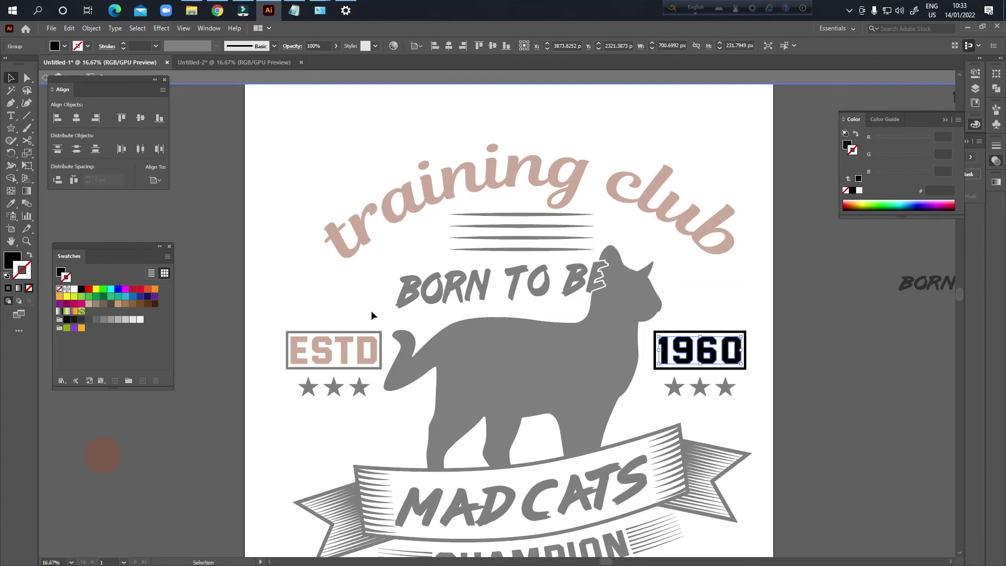
left_click(10, 205)
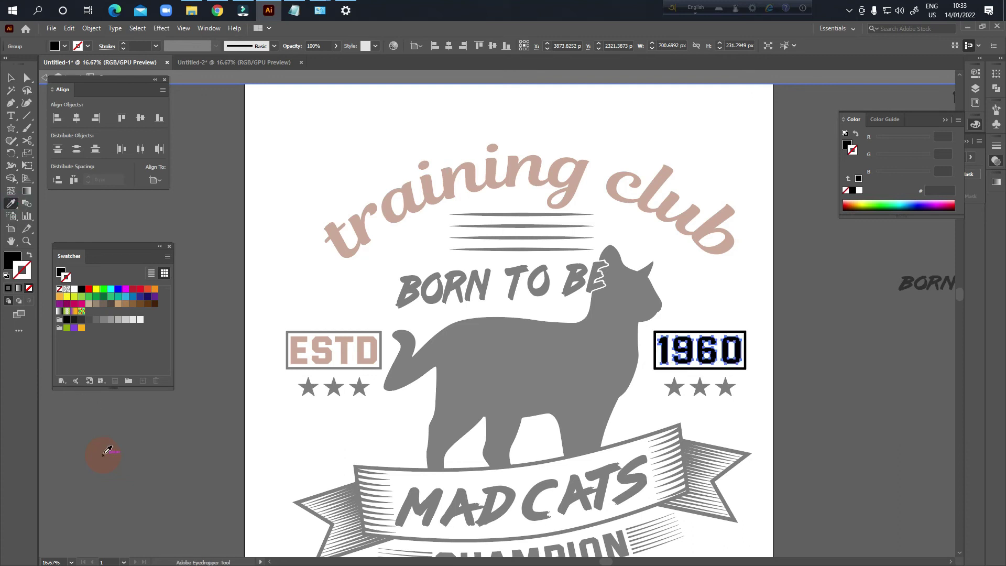
left_click(104, 453)
left_click(10, 77)
left_click(650, 399)
- Recolor the decorative lines on both sides of "CHAMPION" with the circle's sampled reddish-brown, leaving the word black
scroll(703, 419, "down", 3)
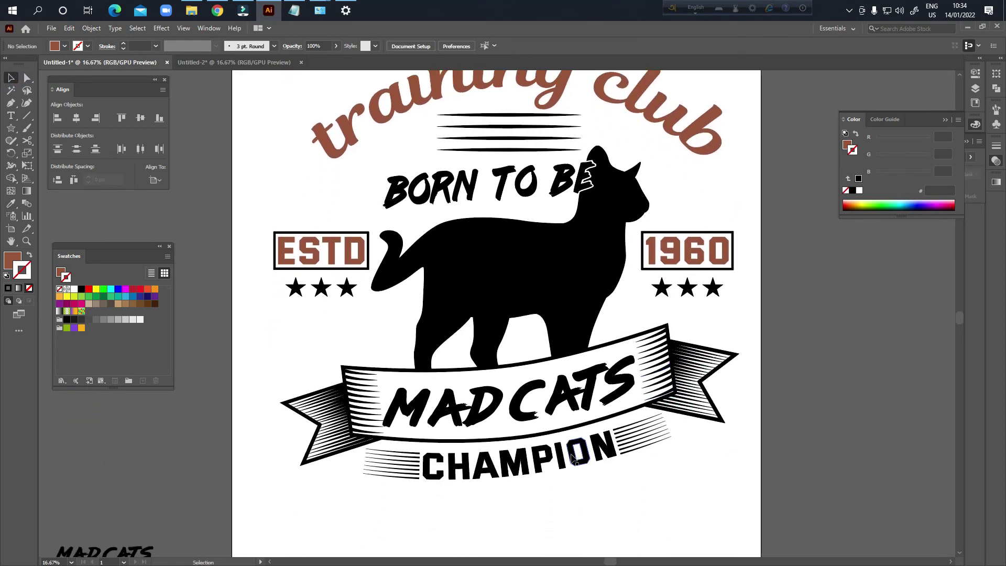
left_click(573, 459)
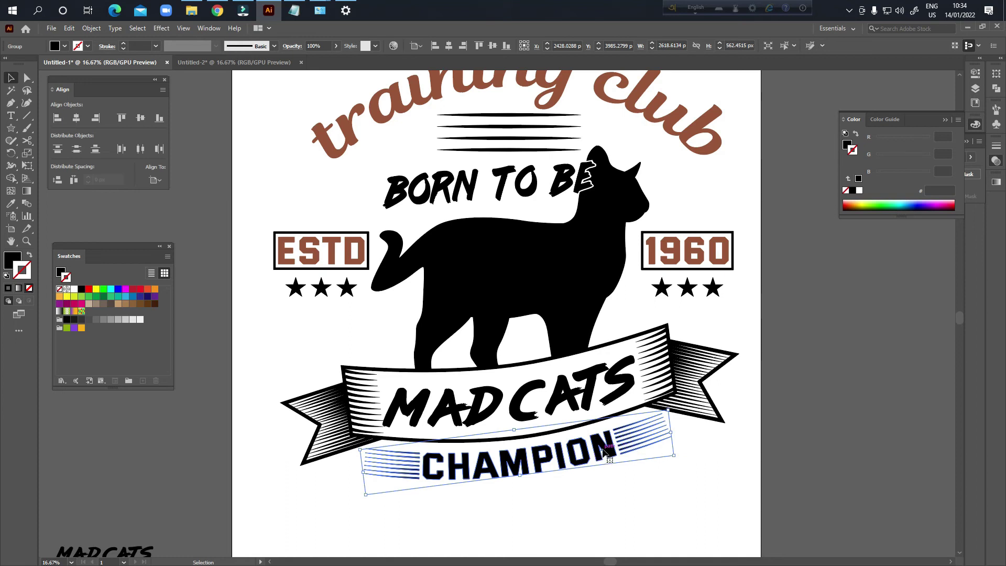
double_click(623, 446)
left_click(624, 444)
left_click(393, 463, "shift")
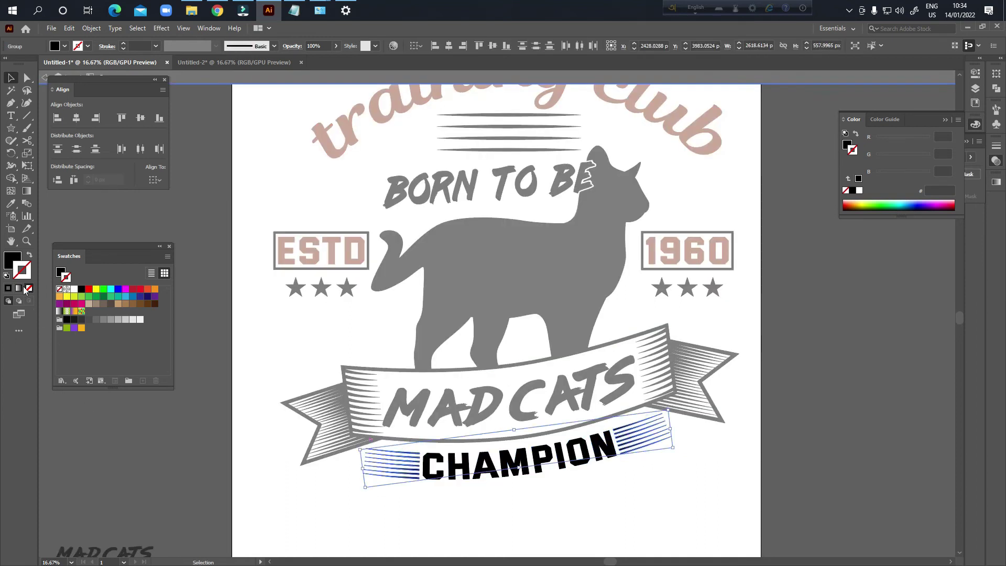
left_click(12, 205)
left_click_drag(174, 501, 296, 455)
left_click(206, 308)
left_click(11, 78)
left_click(616, 500)
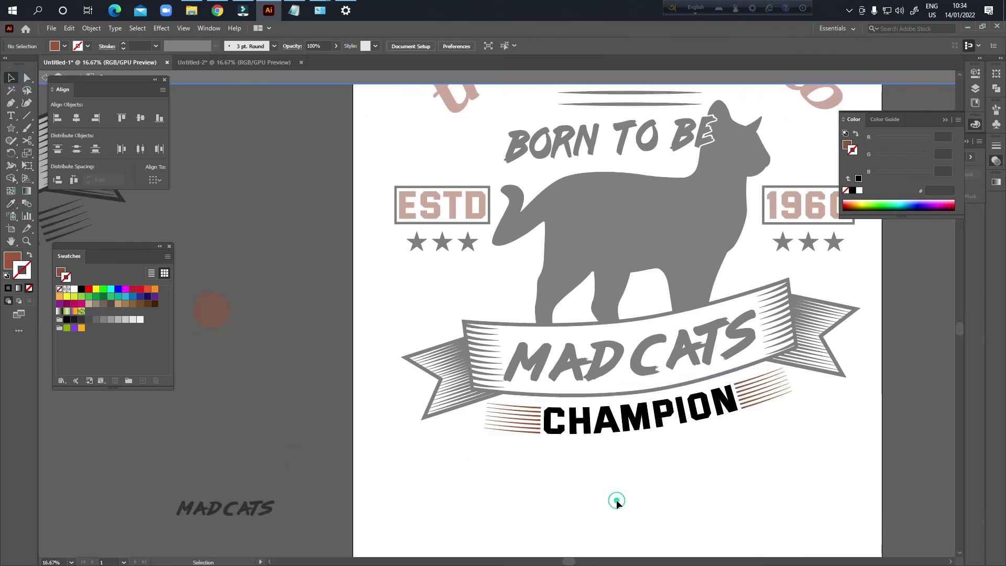
left_click_drag(660, 472, 653, 486)
double_click(696, 476)
- Recolor the "MAD CATS" text on the ribbon with the reddish-brown sampled from the circle
left_click(611, 396)
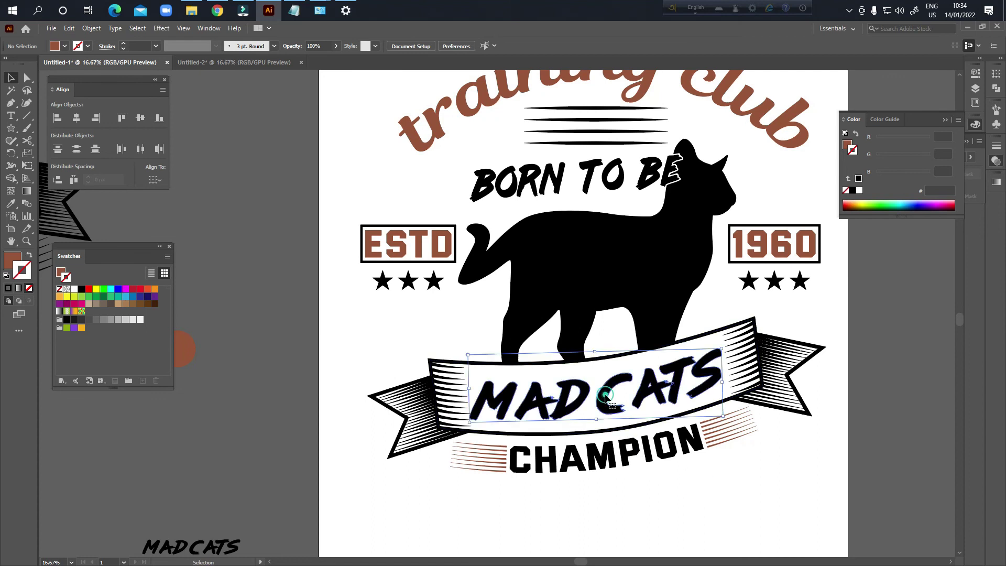
left_click(12, 205)
left_click(184, 349)
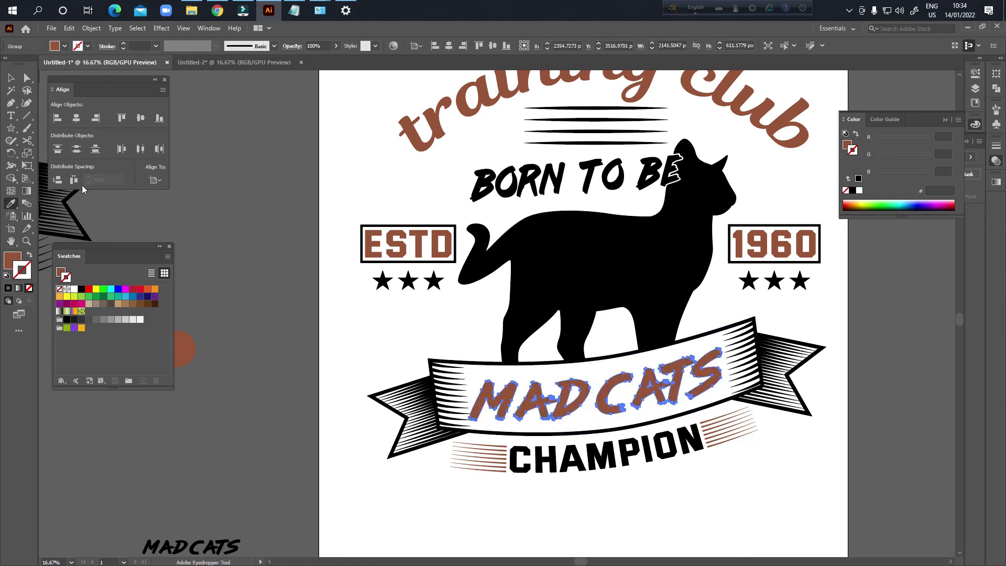
left_click(233, 322)
- Recolor the group of four tapered lines beneath "training club" with the circle's sampled reddish-brown
scroll(459, 404, "down", 2)
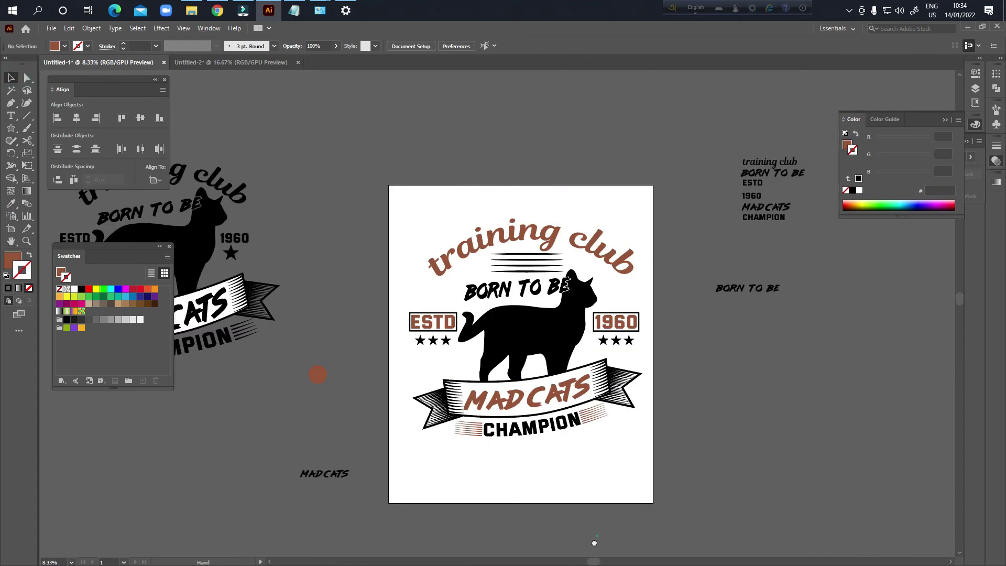
left_click_drag(594, 540, 552, 544)
left_click_drag(539, 471, 569, 492)
scroll(519, 487, "up", 1)
left_click(464, 227)
left_click(12, 204)
left_click(367, 193)
key("v")
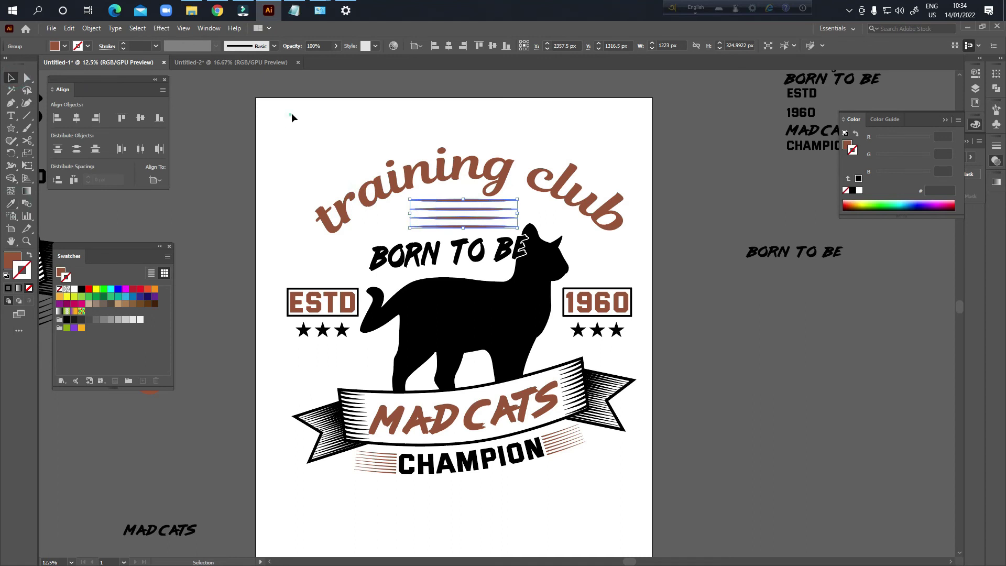
left_click(292, 117)
- Try recoloring both ribbon tails inside the ribbon group with the reddish-brown sampled from the circle
key("ctrl+minus")
scroll(506, 381, "up", 1)
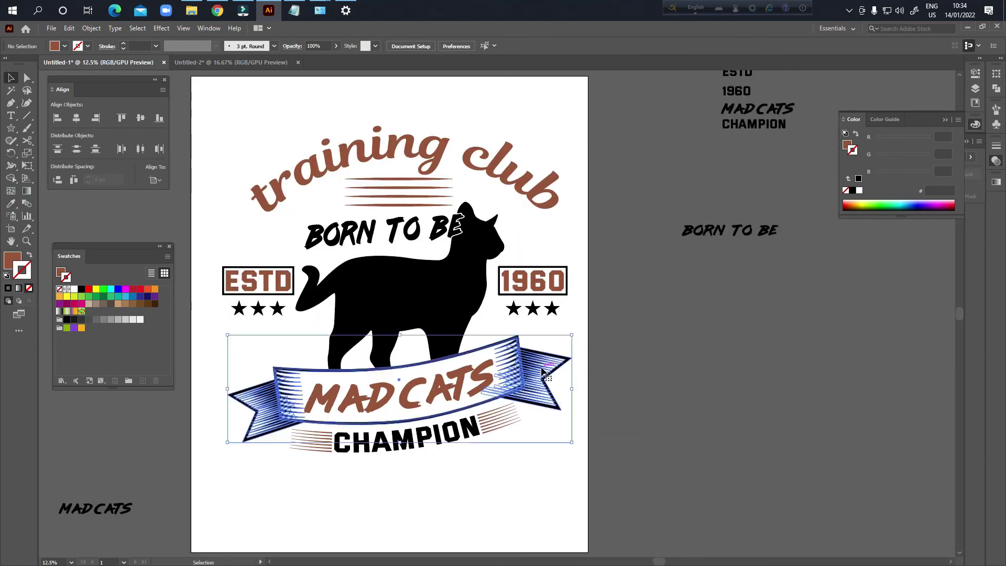
double_click(517, 378)
left_click(255, 399, "shift")
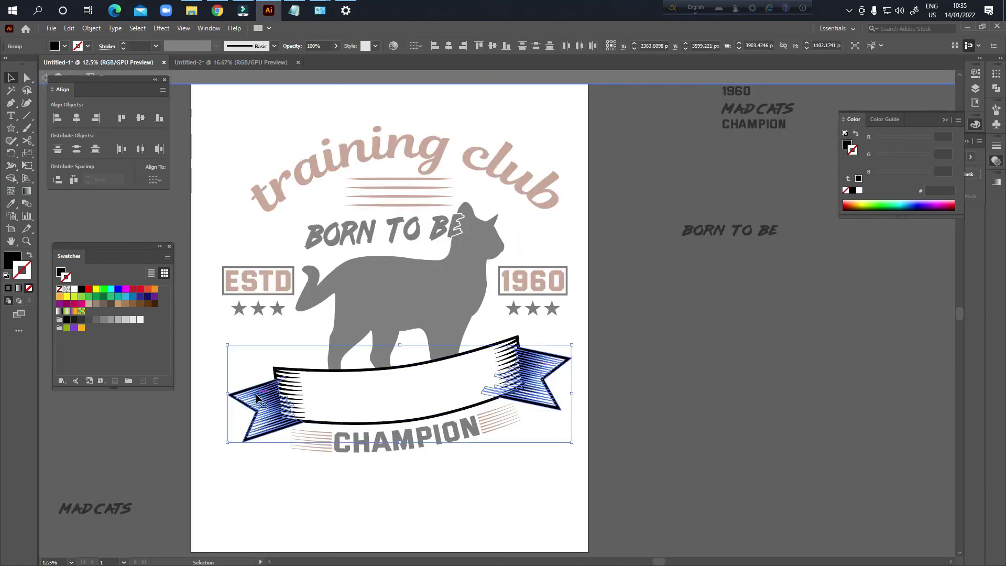
key("i")
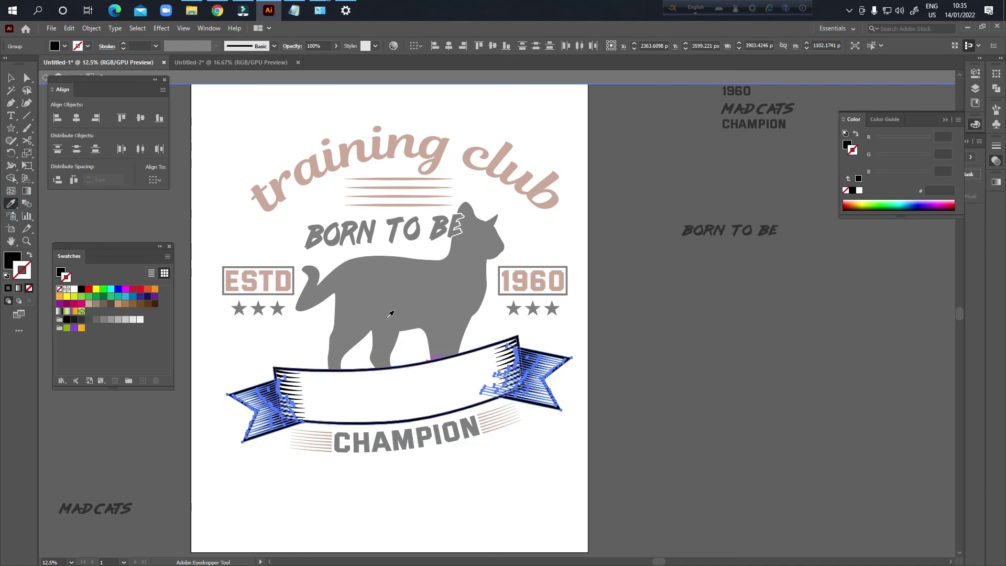
scroll(293, 287, "up", 4)
left_click(261, 268)
scroll(293, 326, "down", 3)
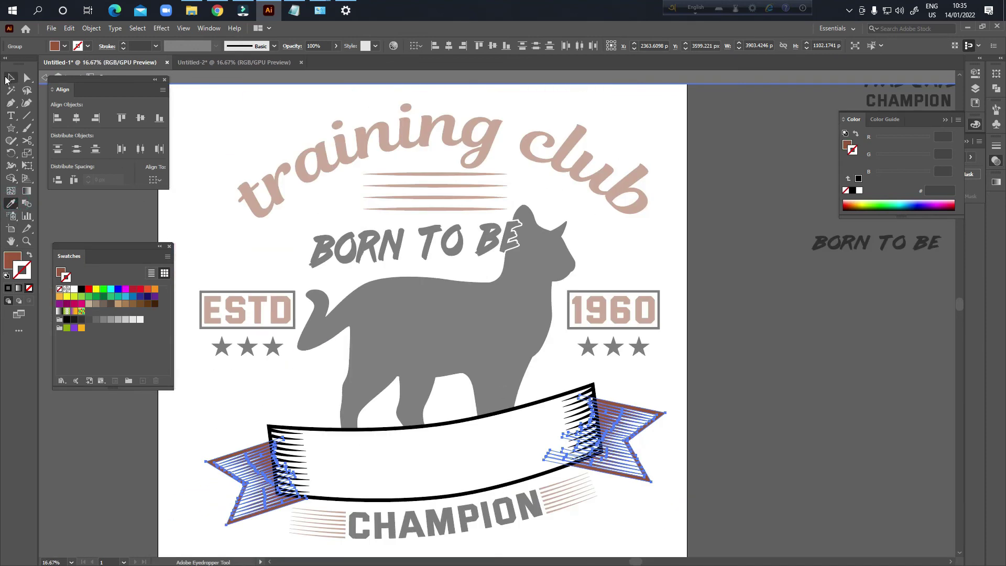
key("v")
left_click(218, 223)
double_click(629, 500)
- Undo the reddish-brown recoloring of the ribbon tails
key("space")
scroll(730, 492, "down", 1)
left_click_drag(660, 491, 748, 506)
key("space")
key("ctrl+z")
left_click_drag(697, 518, 657, 506)
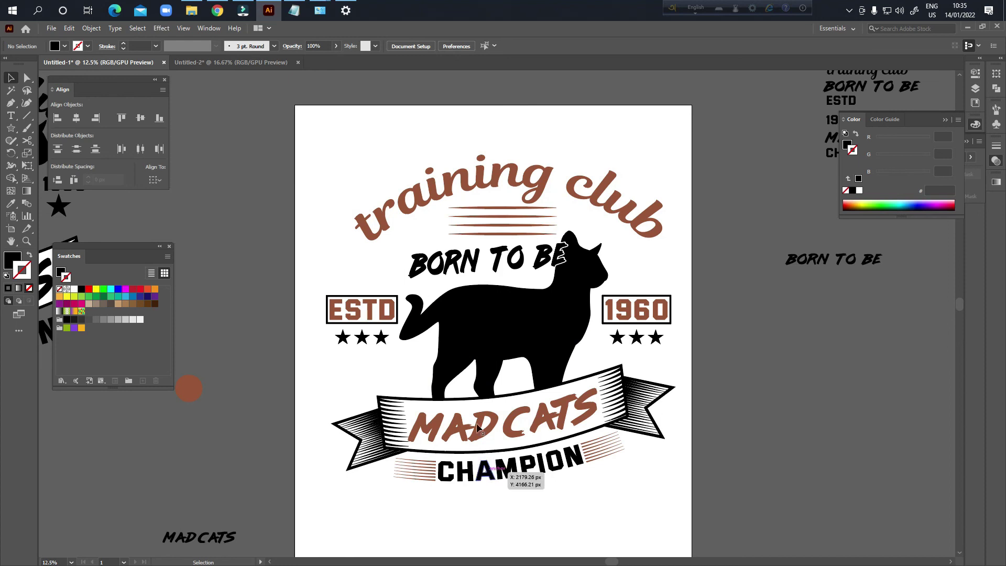
left_click_drag(324, 157, 676, 524)
left_click(651, 254)
left_click_drag(698, 412, 630, 374)
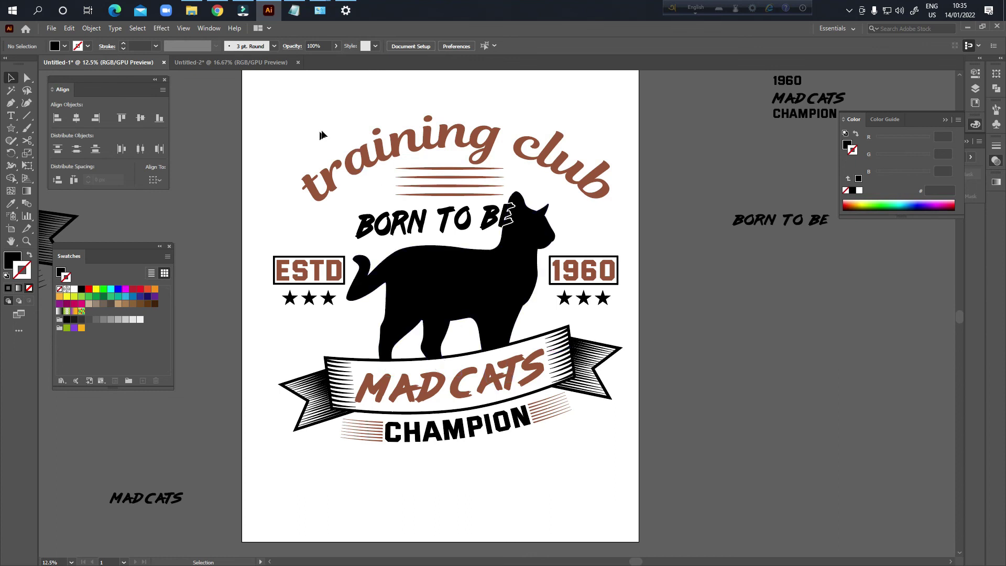
scroll(406, 141, "down", 1)
left_click_drag(430, 163, 290, 210)
left_click_drag(210, 155, 448, 420)
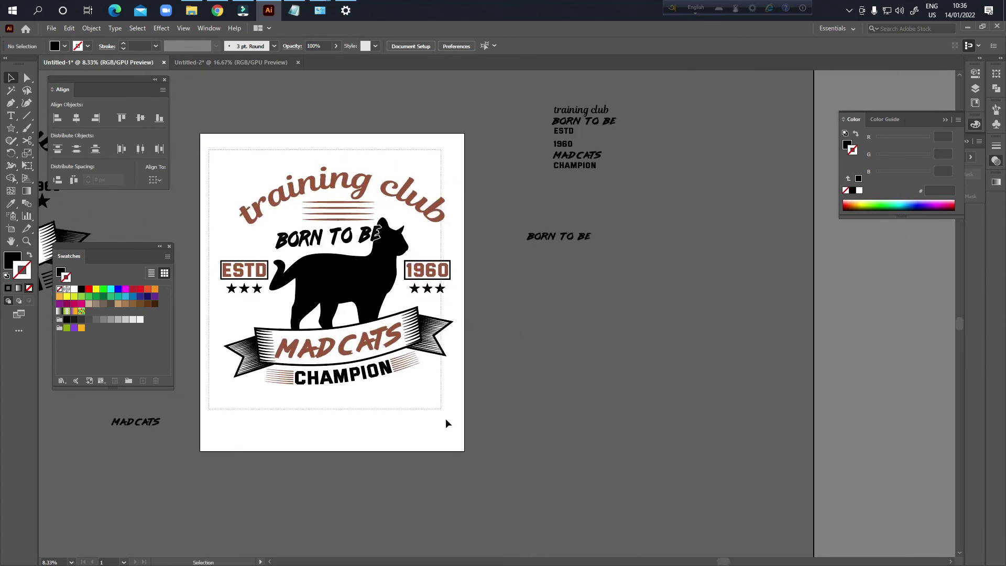
- Review the size and color settings of the recent new-document preset without creating a document
left_click(49, 28)
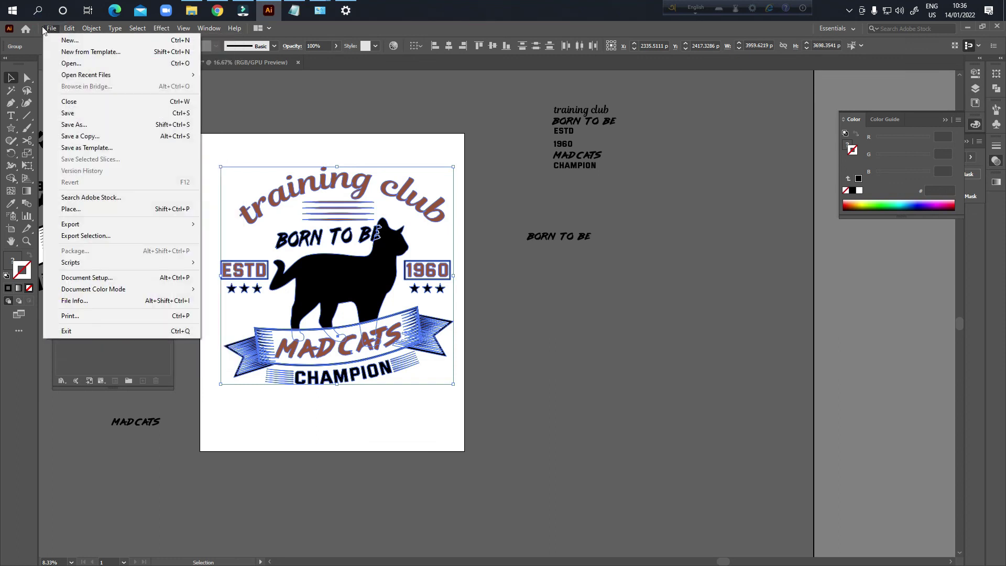
left_click(61, 41)
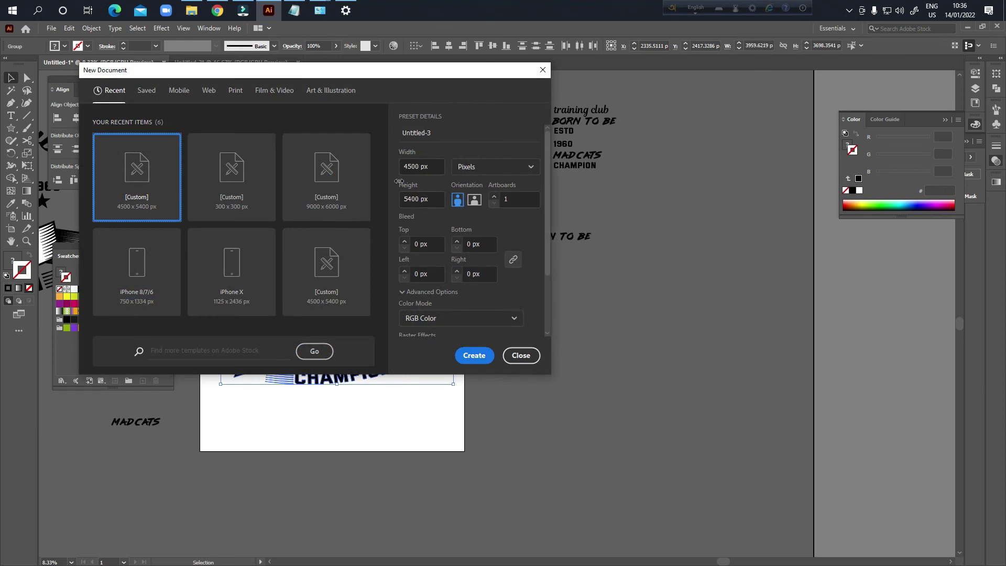
left_click(543, 69)
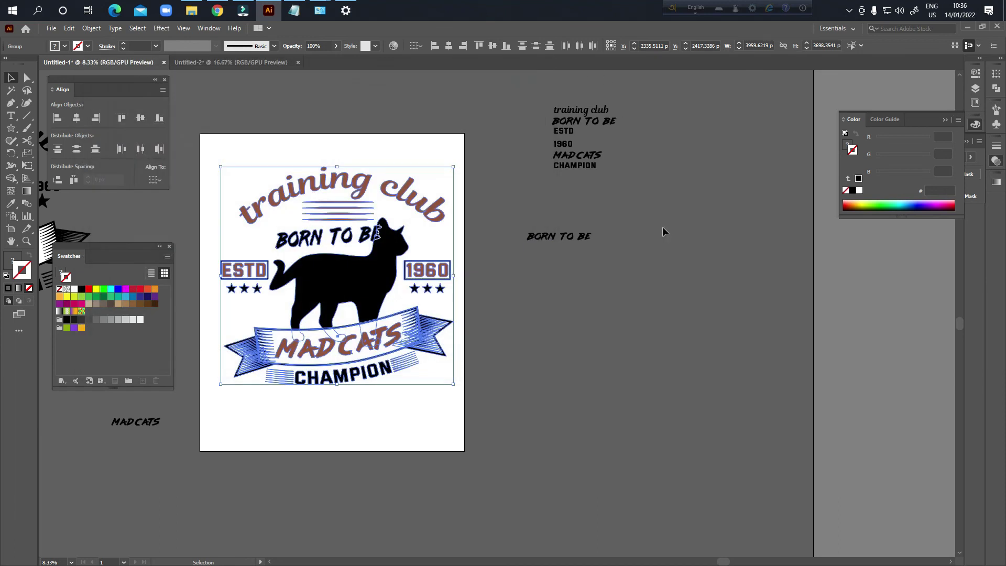
left_click(665, 231)
- Delete the earlier black draft of the design, the reddish-brown sample circle and the leftover text copies around the artboard
scroll(321, 332, "up", 1)
left_click_drag(419, 309, 521, 357)
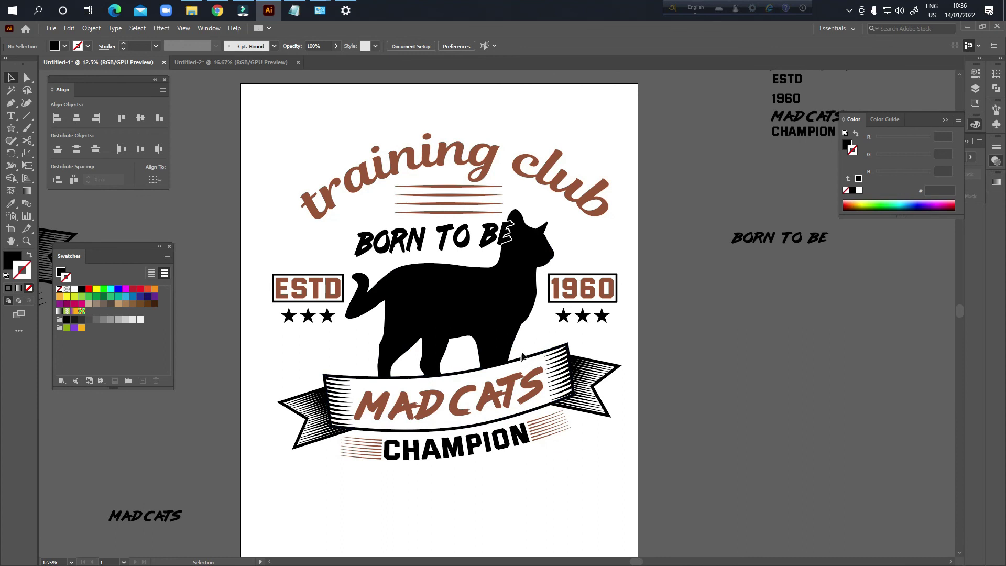
left_click_drag(481, 280, 450, 277)
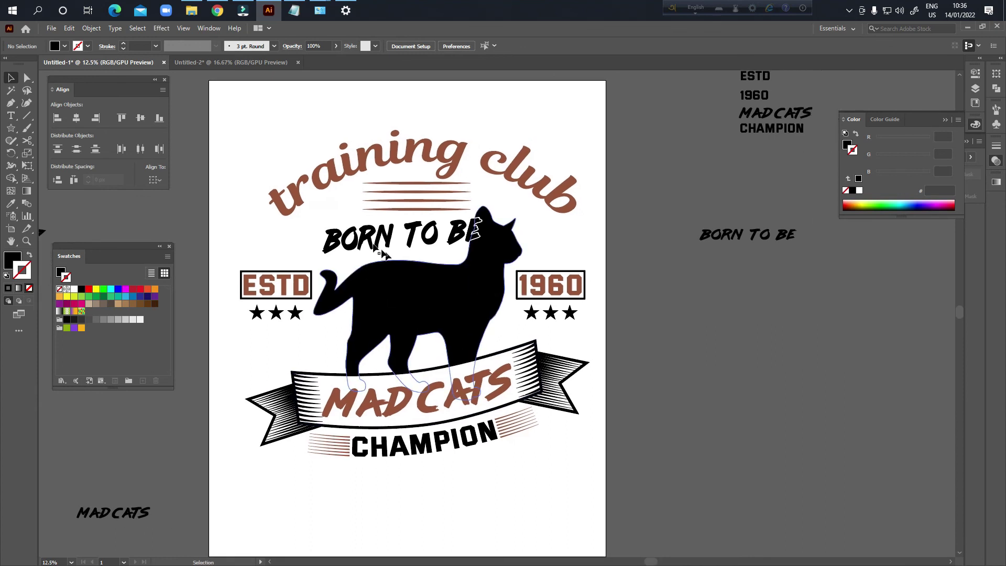
left_click_drag(427, 350, 409, 340)
scroll(710, 425, "down", 2)
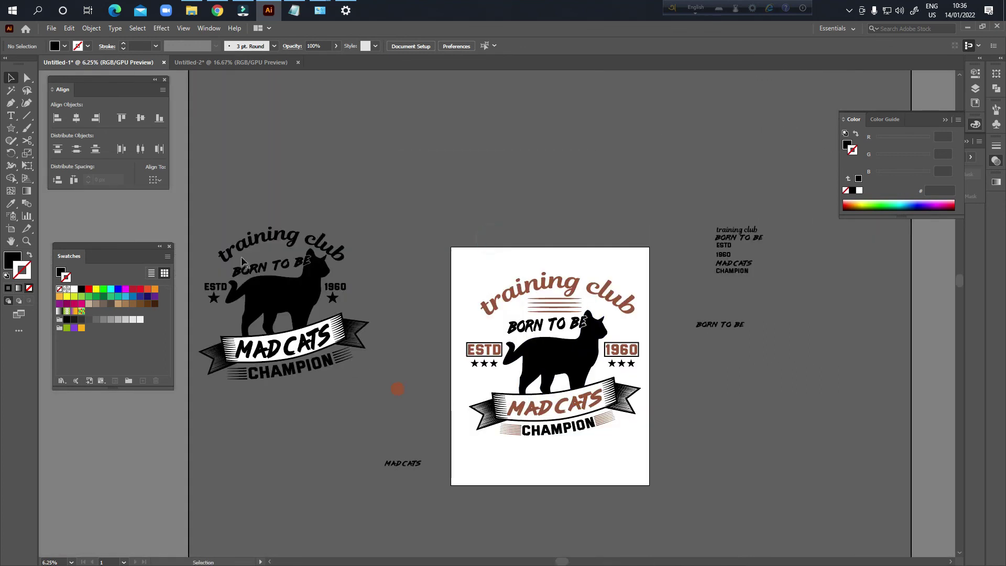
left_click_drag(450, 504, 449, 504)
left_click_drag(678, 171, 801, 347)
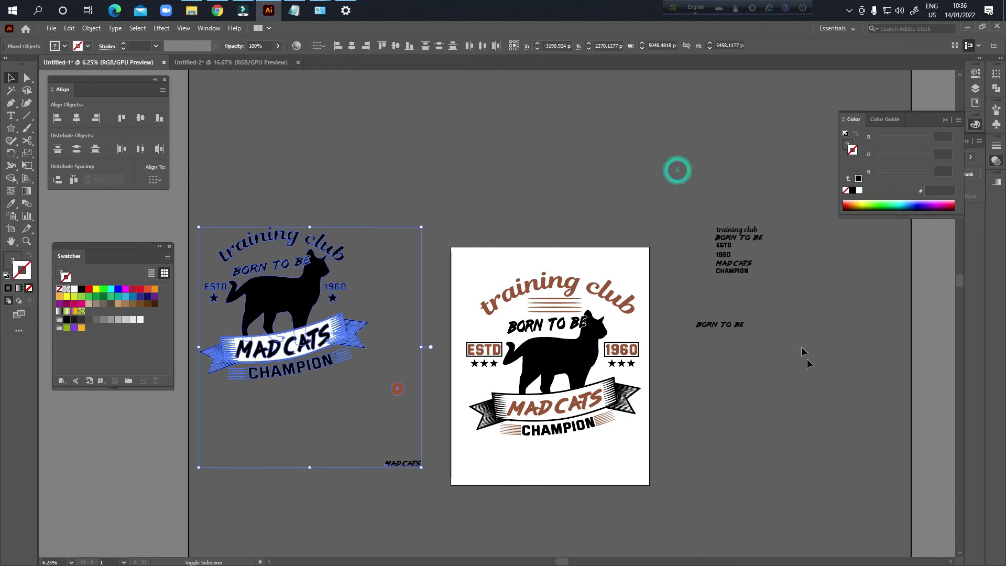
key("Delete")
- Enlarge the grouped cat design proportionally to span the artboard's full 4500 px width, with space above and below
left_click_drag(401, 194, 702, 538)
left_click_drag(683, 312, 649, 490)
scroll(679, 359, "down", 2)
scroll(591, 283, "up", 3)
left_click(686, 408)
left_click_drag(512, 340, 547, 338)
left_click_drag(348, 208, 589, 519)
left_click(725, 437)
left_click_drag(608, 409, 621, 414)
left_click_drag(541, 399, 581, 389)
left_click(628, 376)
left_click(556, 350)
left_click_drag(384, 351, 368, 353)
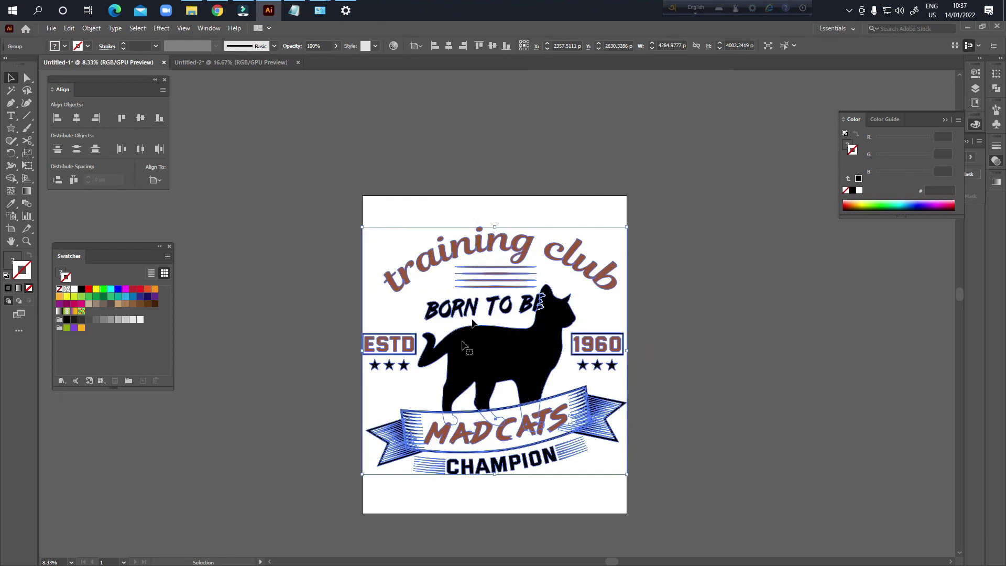
left_click(467, 206)
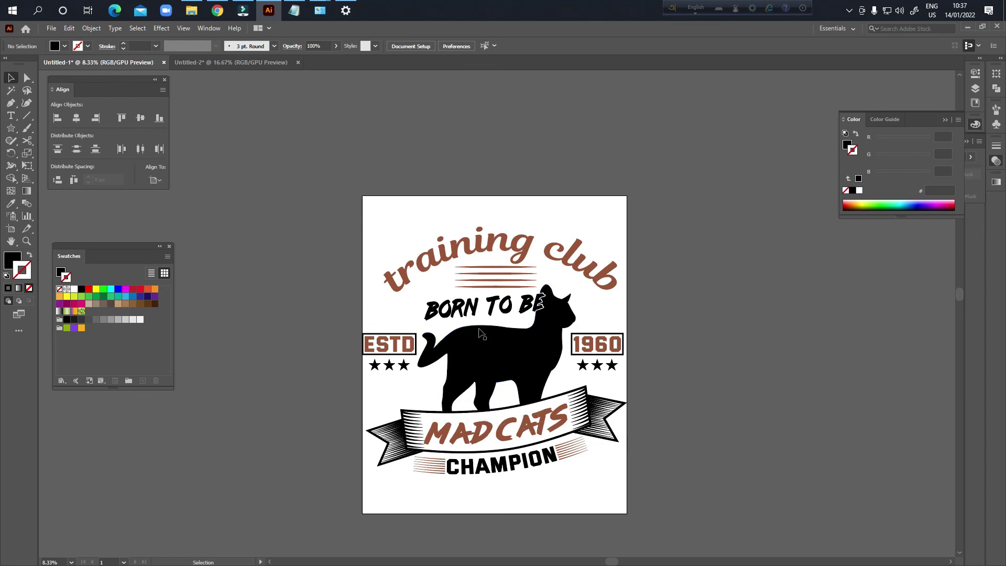
left_click(51, 28)
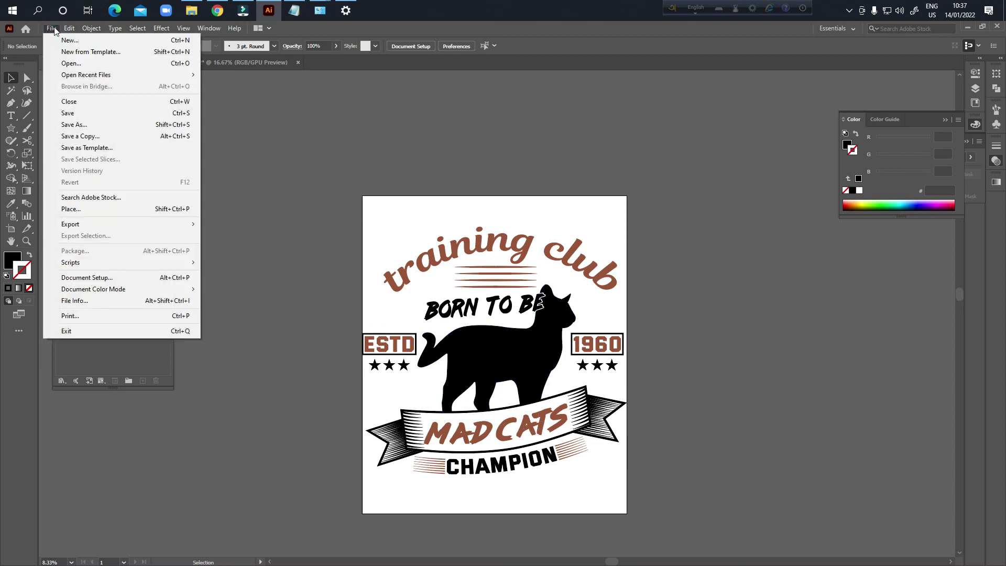
mouse_move(67, 224)
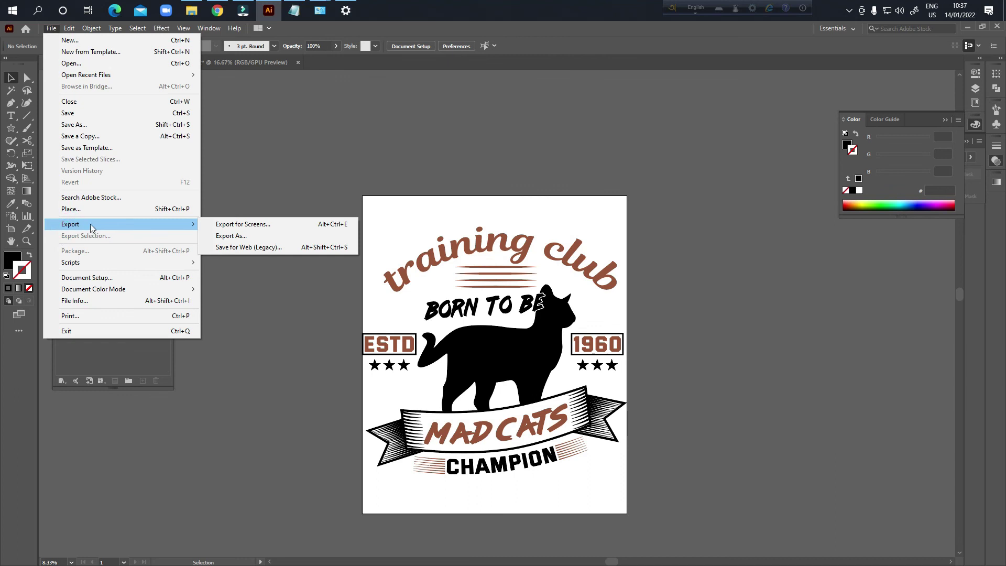
left_click(225, 235)
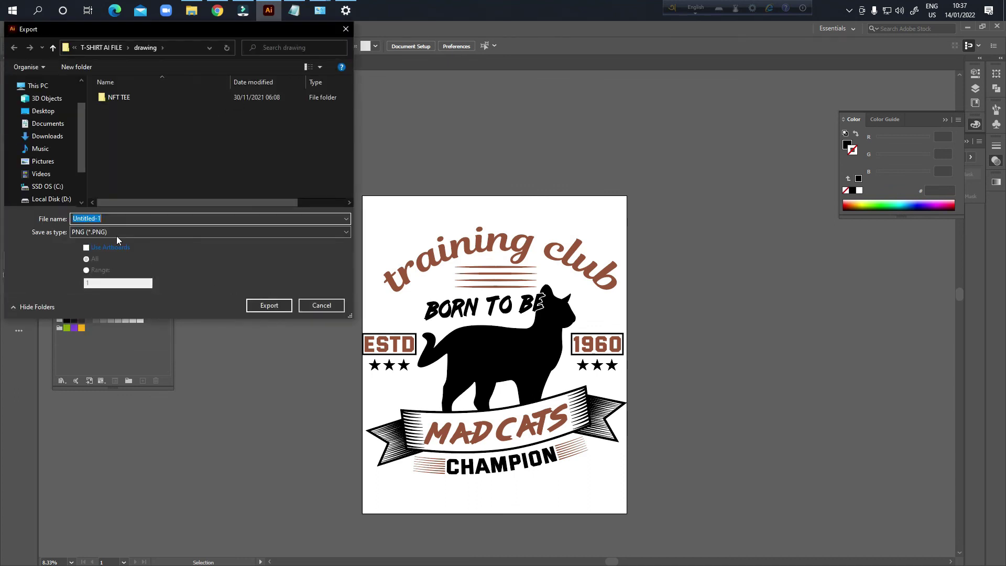
left_click(127, 231)
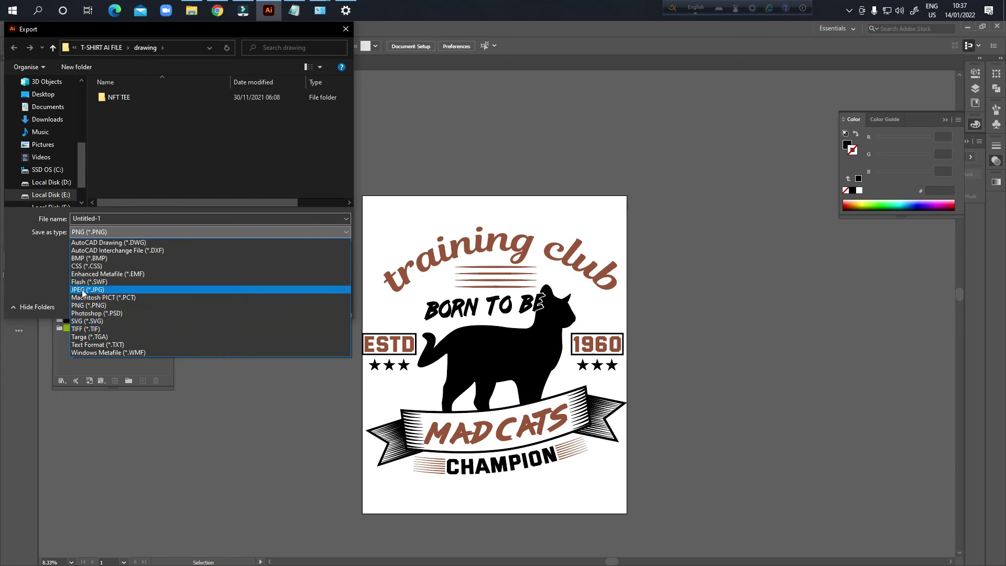
left_click(111, 305)
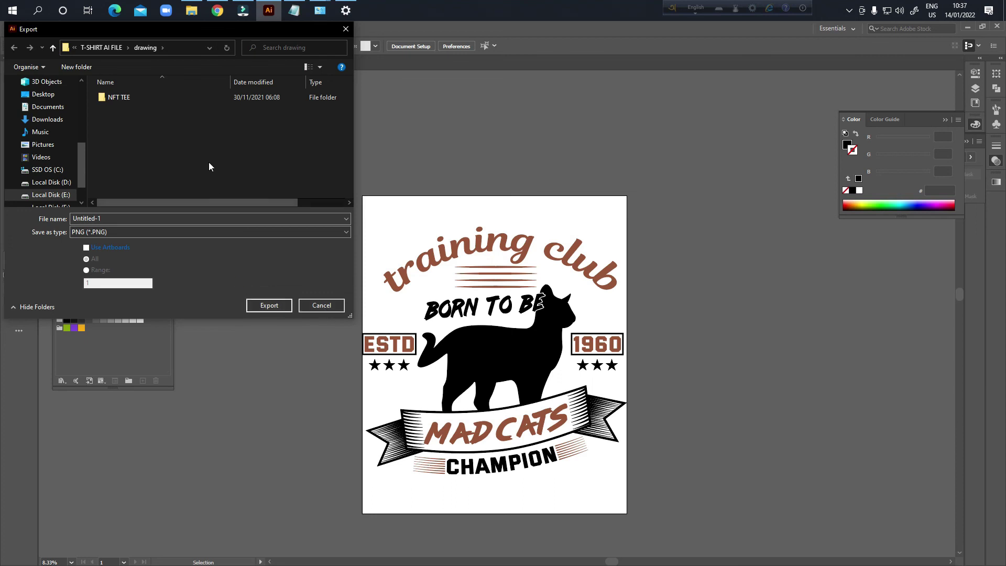
left_click(322, 305)
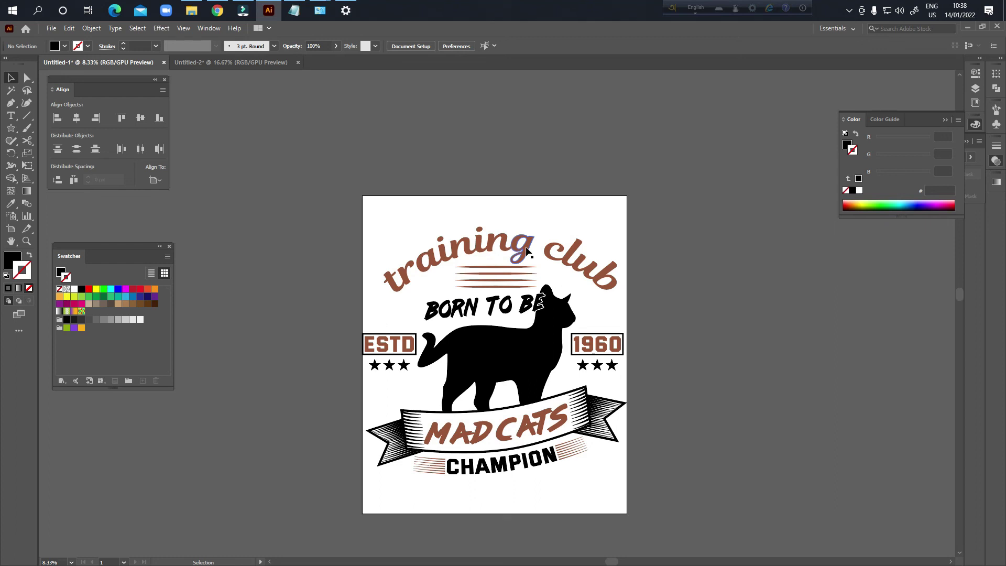
- Select the whole grouped cat design on the artboard
left_click_drag(376, 219, 609, 472)
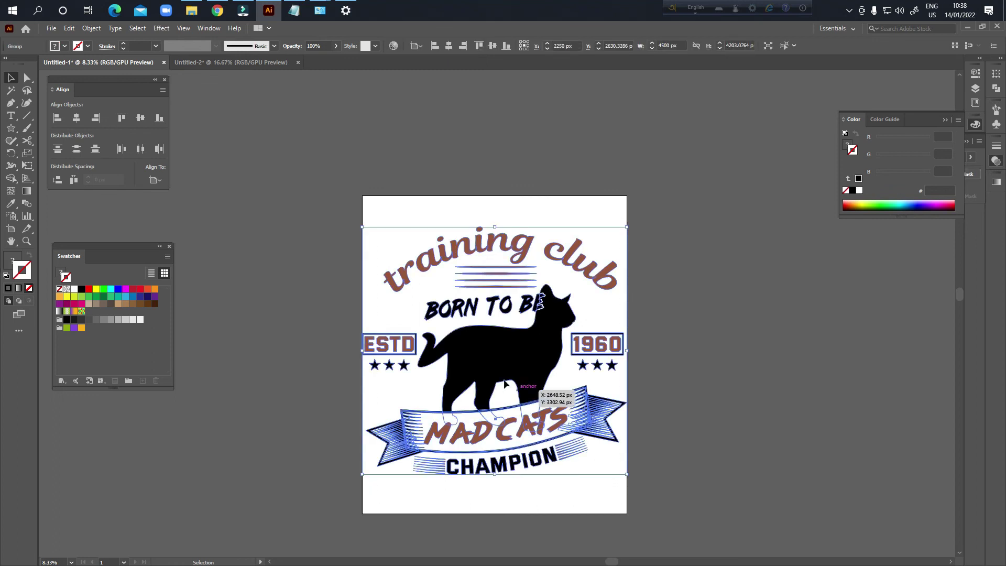